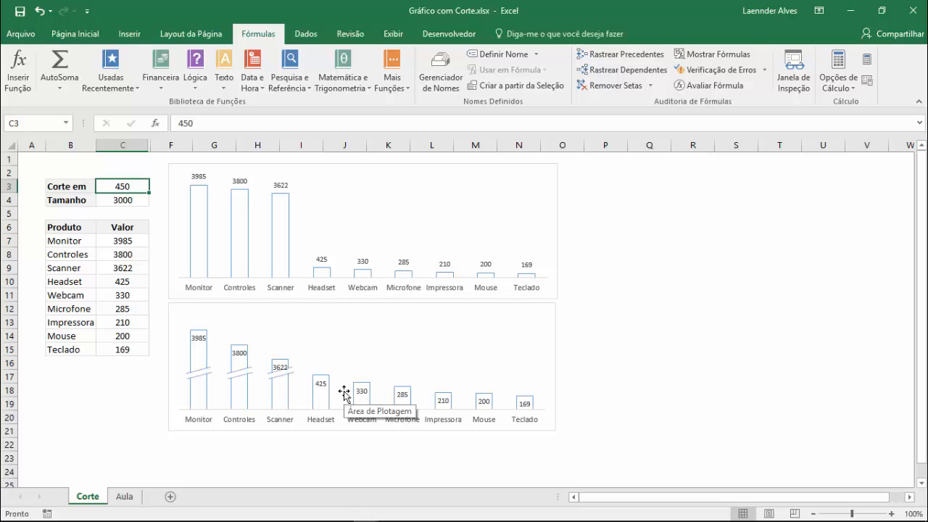
Step: Set the Corte em value on the Corte sheet to 200
left_click(75, 188)
left_click_drag(75, 188, 115, 200)
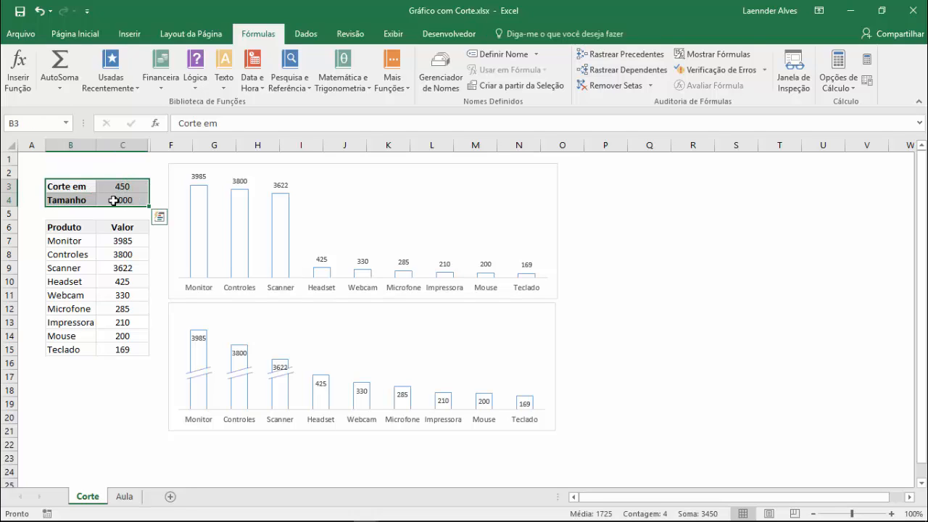
left_click(109, 186)
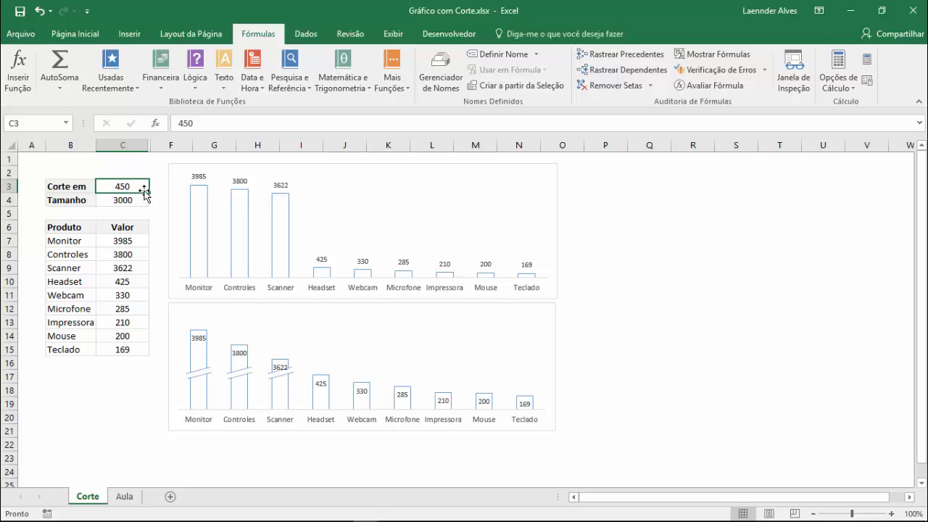
type("200")
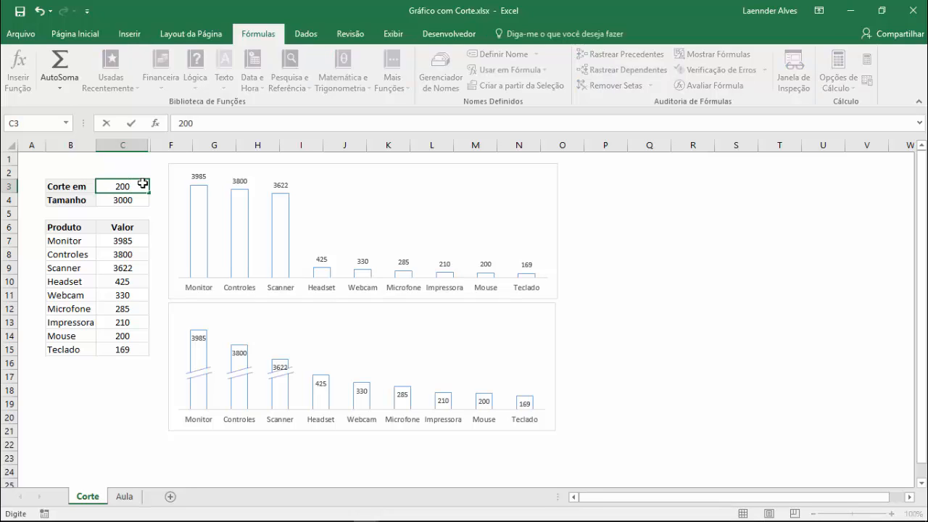
key("Return")
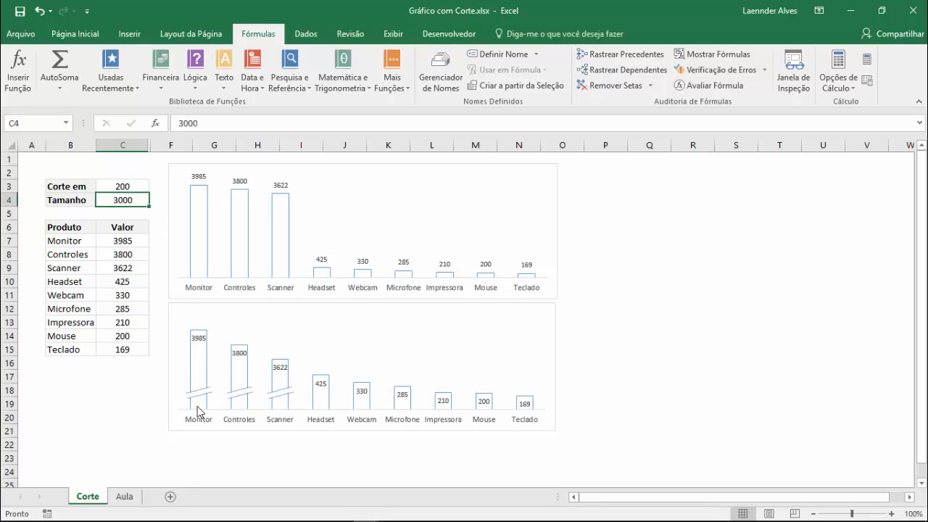
Step: Set the Tamanho value on the Corte sheet to 2500, and restore it to 3000
mouse_move(191, 400)
mouse_move(319, 384)
type("25")
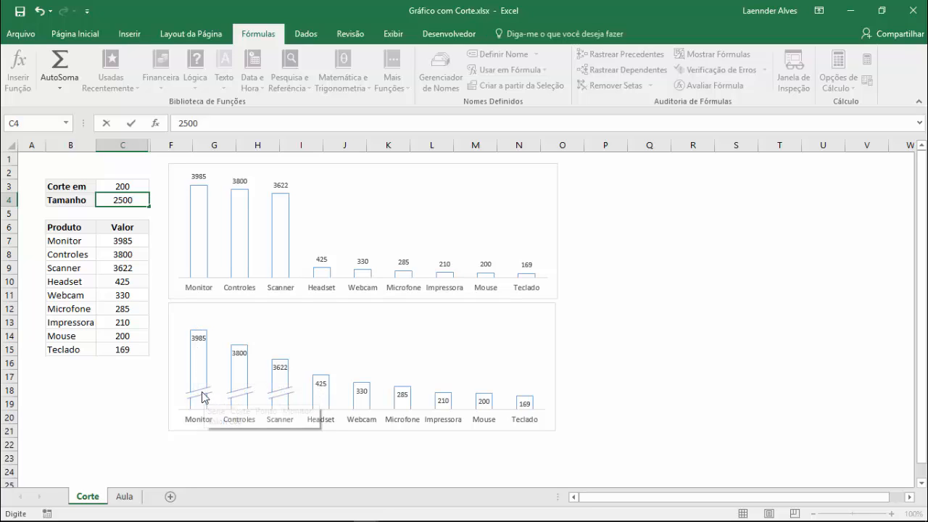
key("Return")
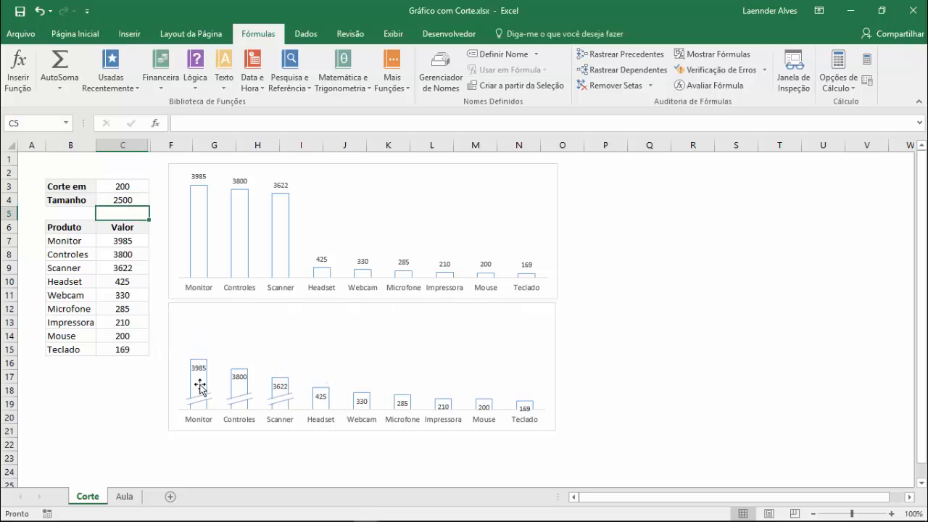
left_click(114, 196)
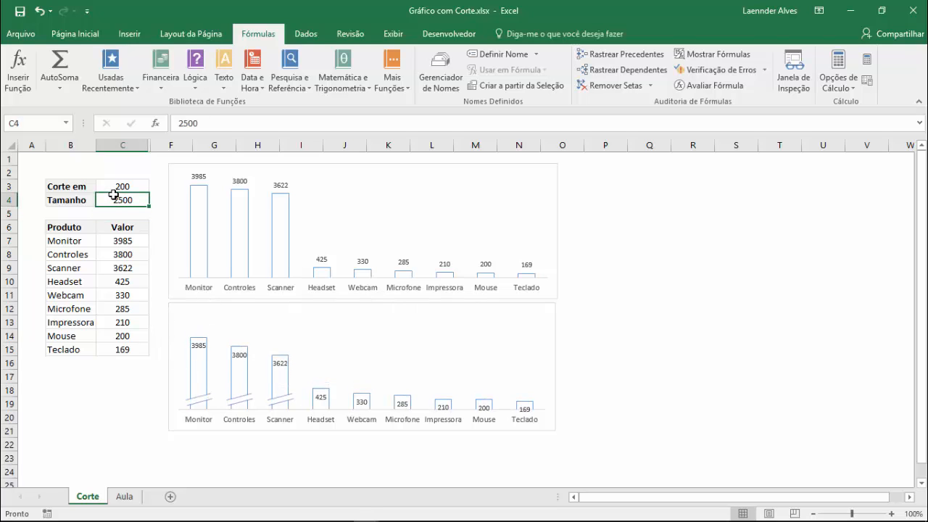
type("30")
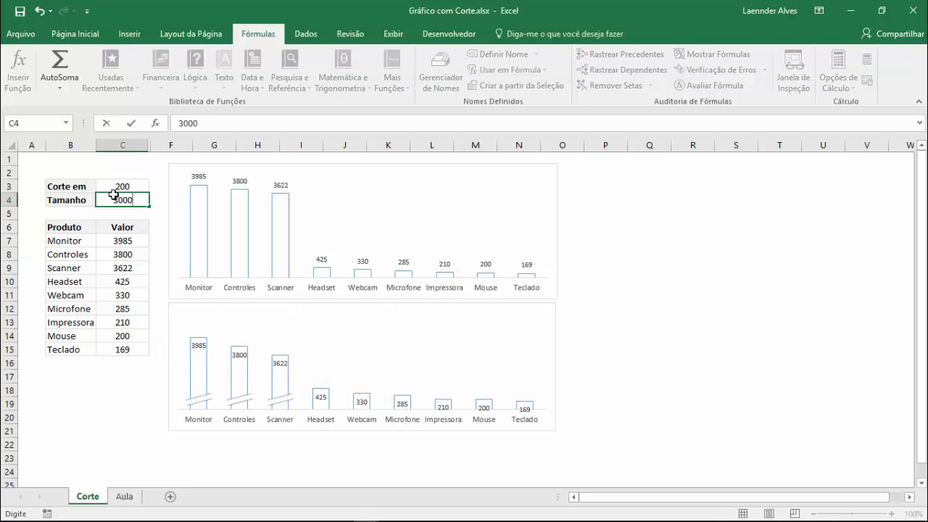
key("Return")
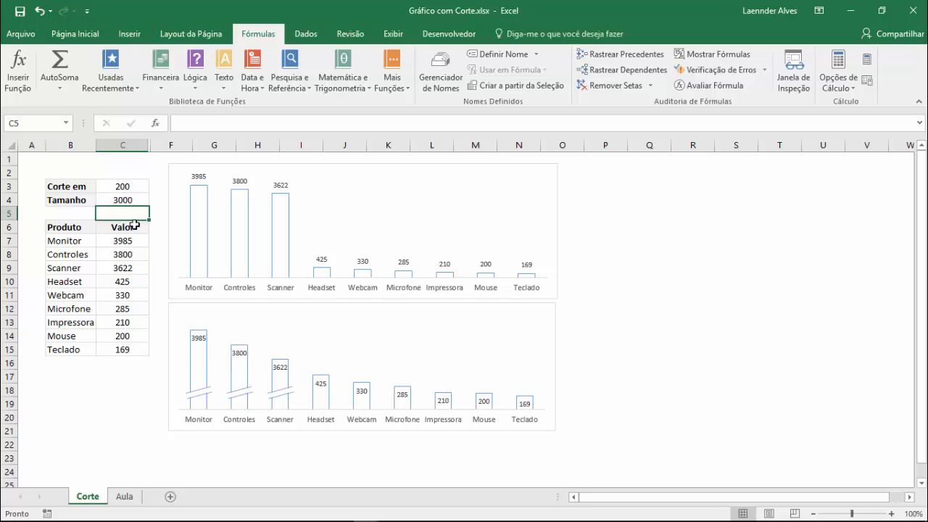
Step: Open the Aula sheet and examine the table's Abaixo and Acima columns
left_click(108, 279)
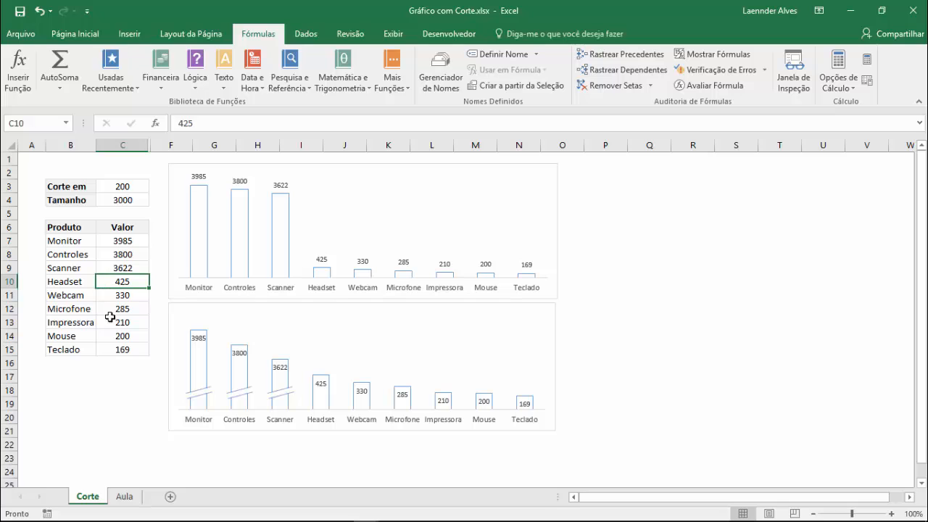
left_click(124, 496)
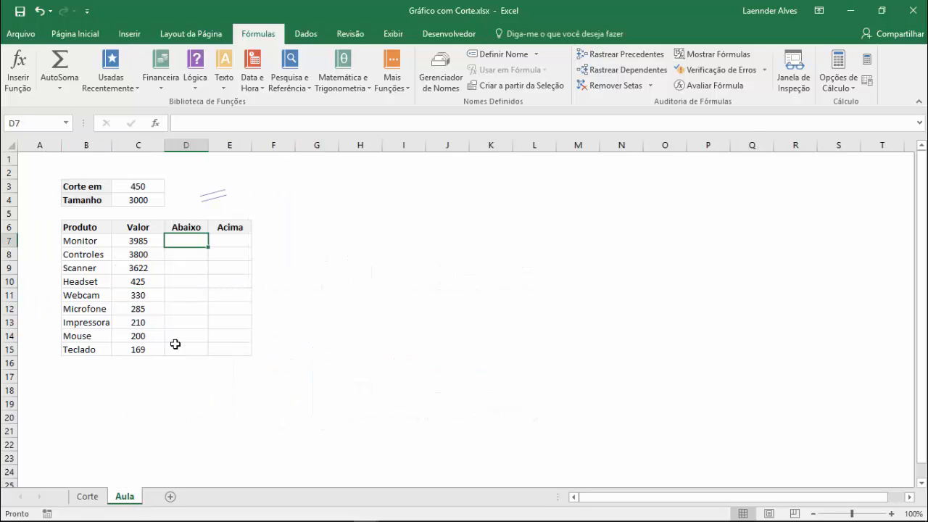
left_click_drag(186, 228, 216, 348)
left_click_drag(182, 227, 183, 355)
left_click_drag(222, 228, 218, 341)
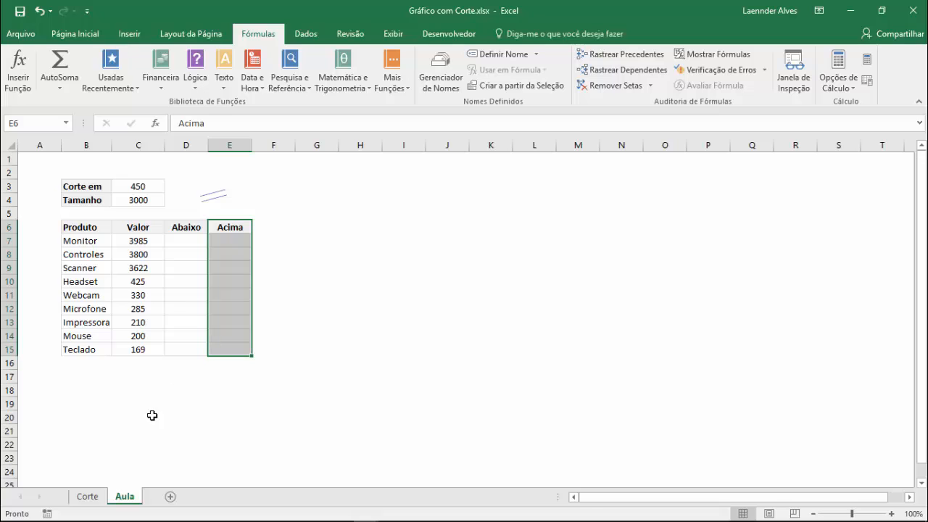
Step: Examine the upper and lower bar series of the broken-bar chart on the Corte sheet, and return to the Aula sheet
left_click(88, 497)
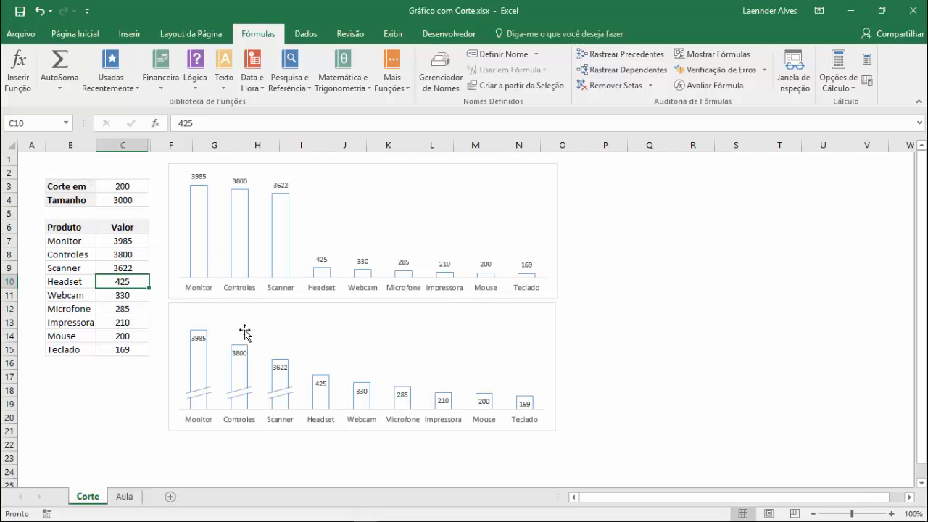
left_click(204, 373)
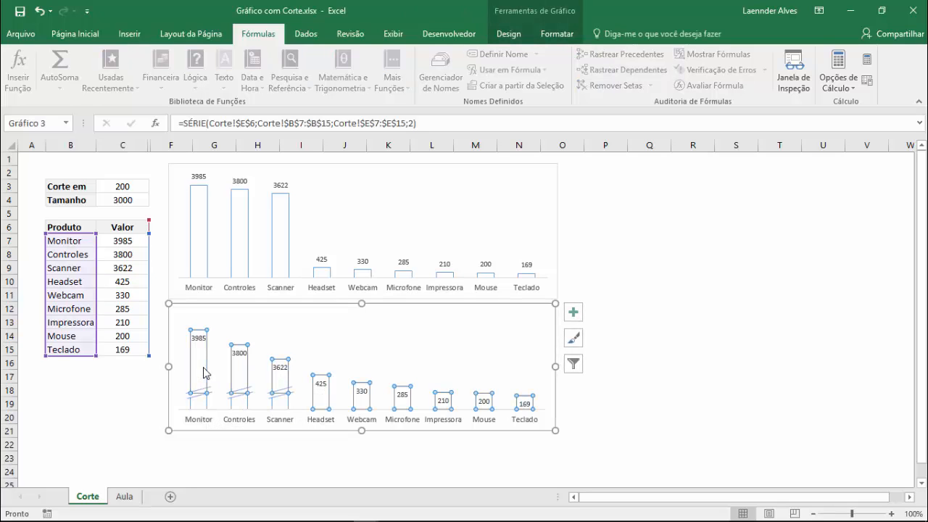
left_click(202, 405)
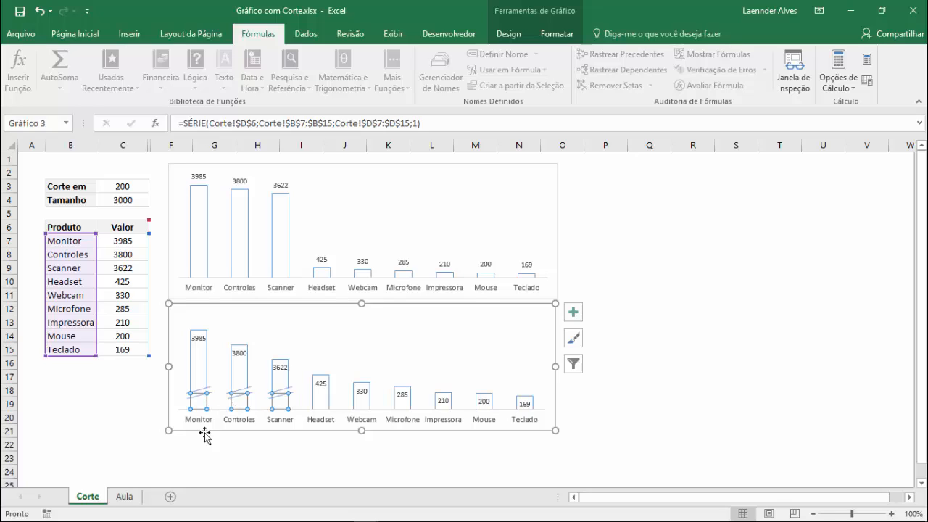
left_click(139, 497)
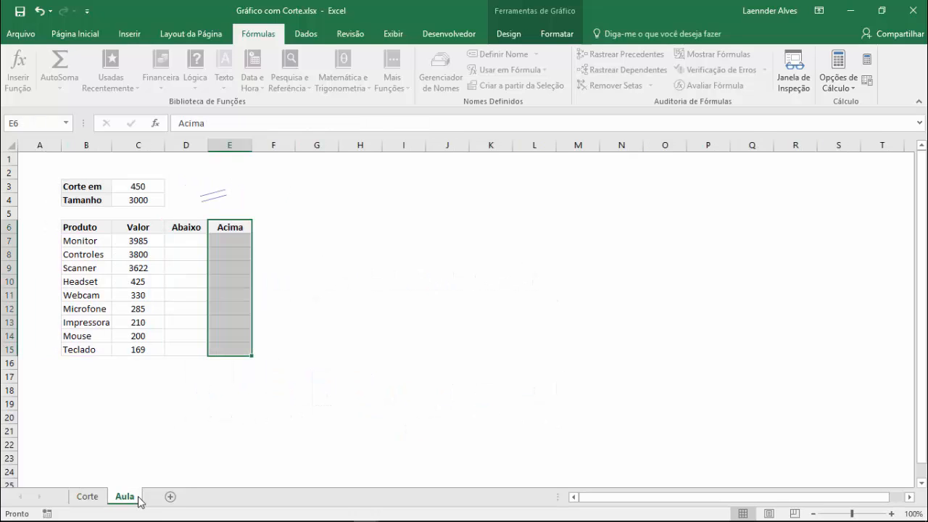
left_click(190, 240)
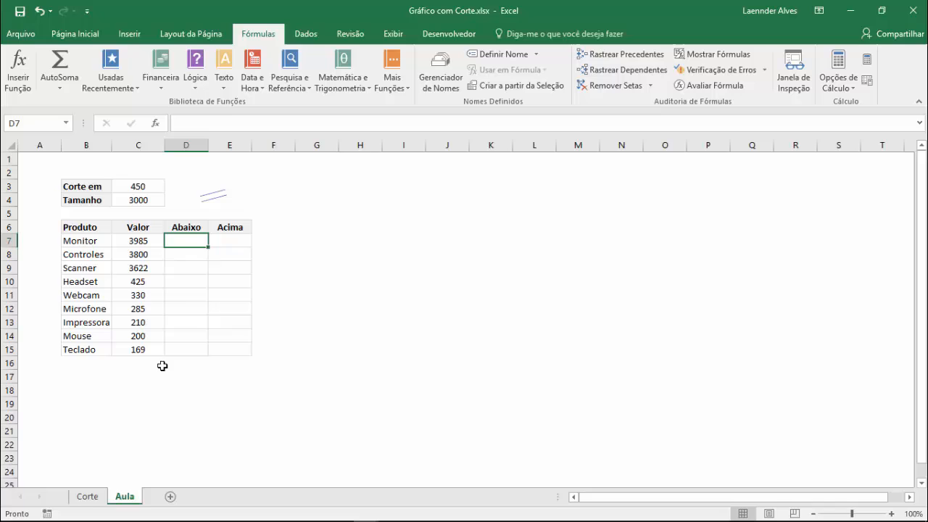
left_click(87, 497)
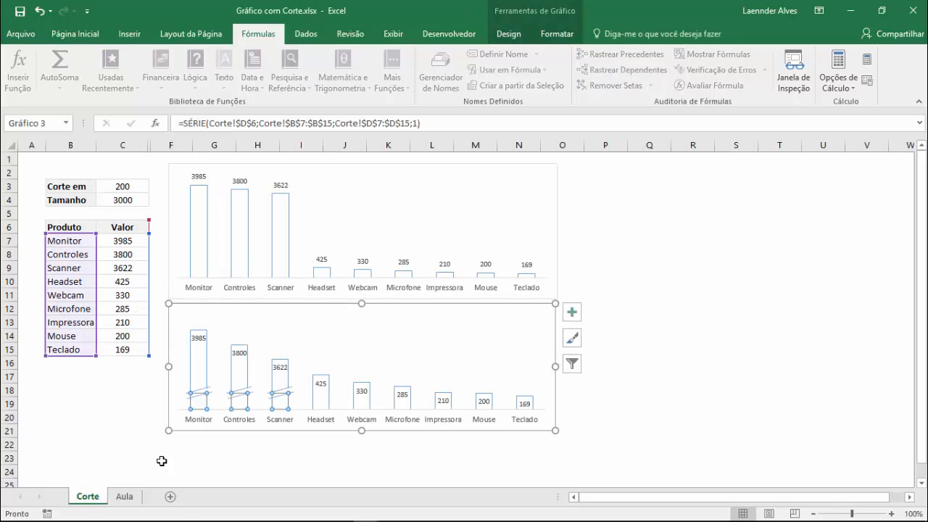
left_click(124, 496)
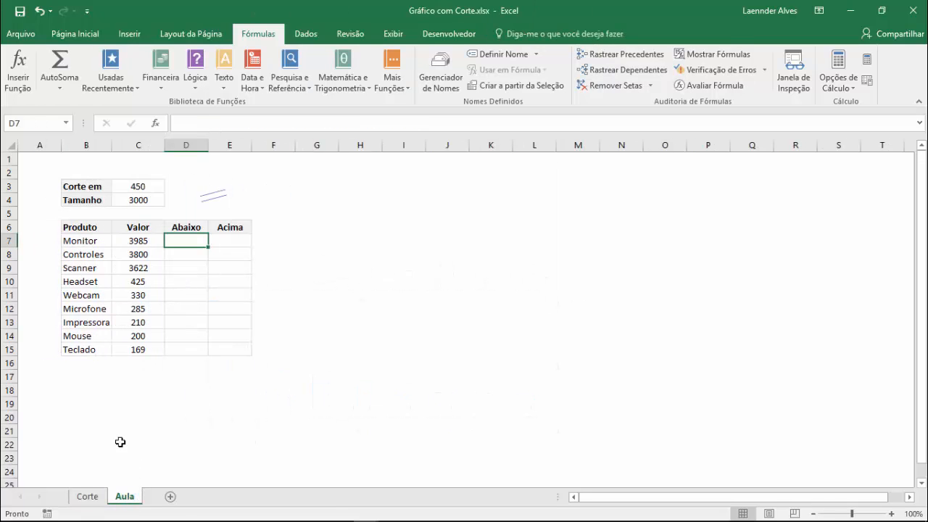
left_click(88, 496)
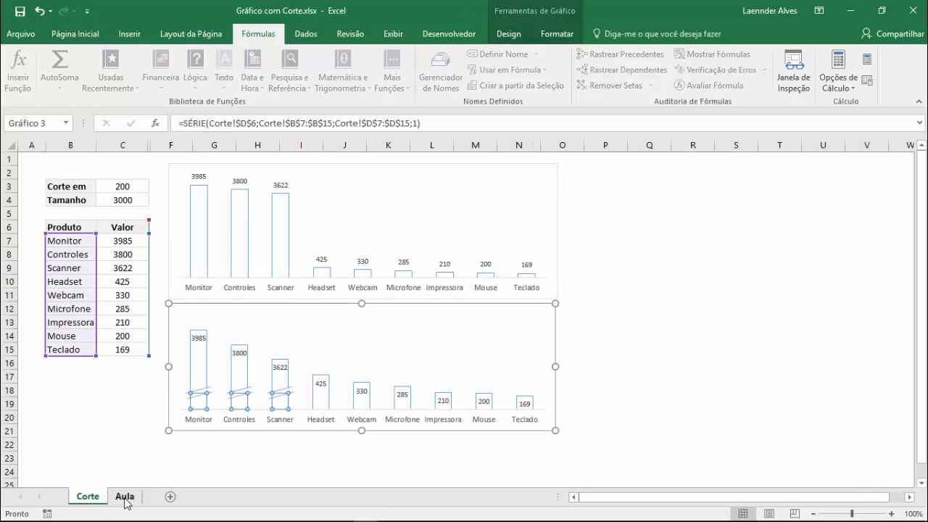
left_click(124, 496)
Step: Review the Corte em and Tamanho input cells and the Abaixo column on the Aula sheet
left_click(136, 200)
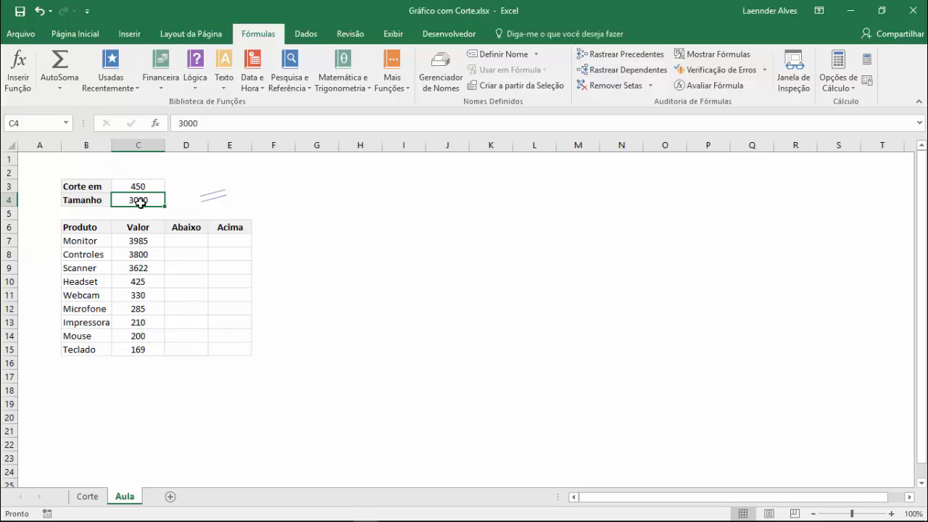
left_click(141, 190)
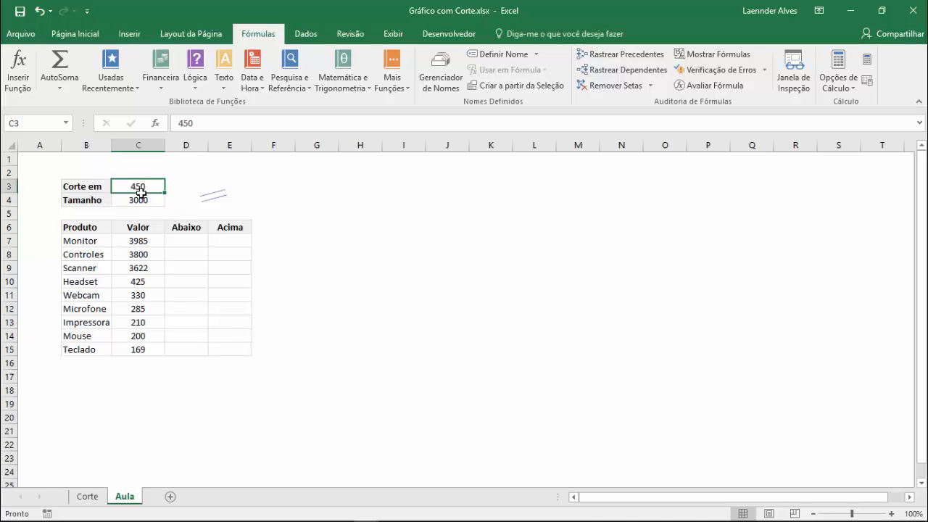
left_click_drag(141, 190, 140, 199)
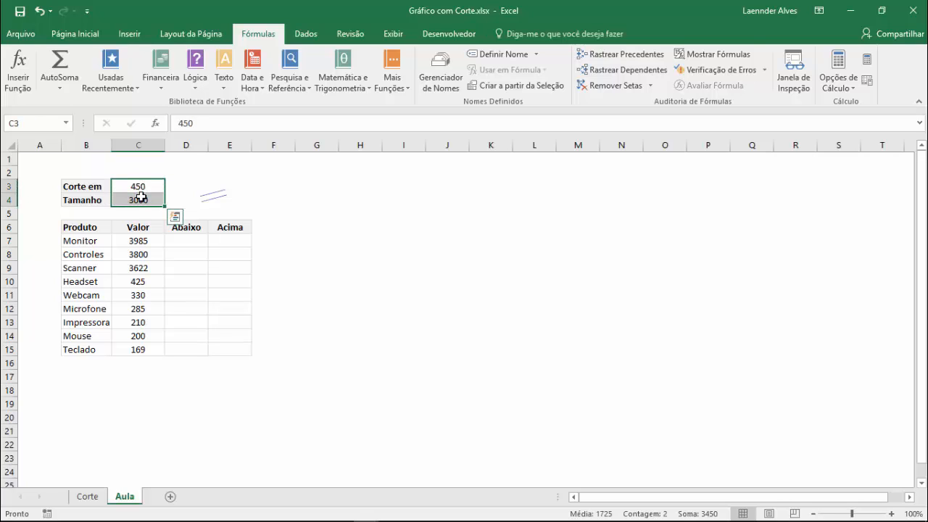
left_click(141, 187)
left_click(140, 198)
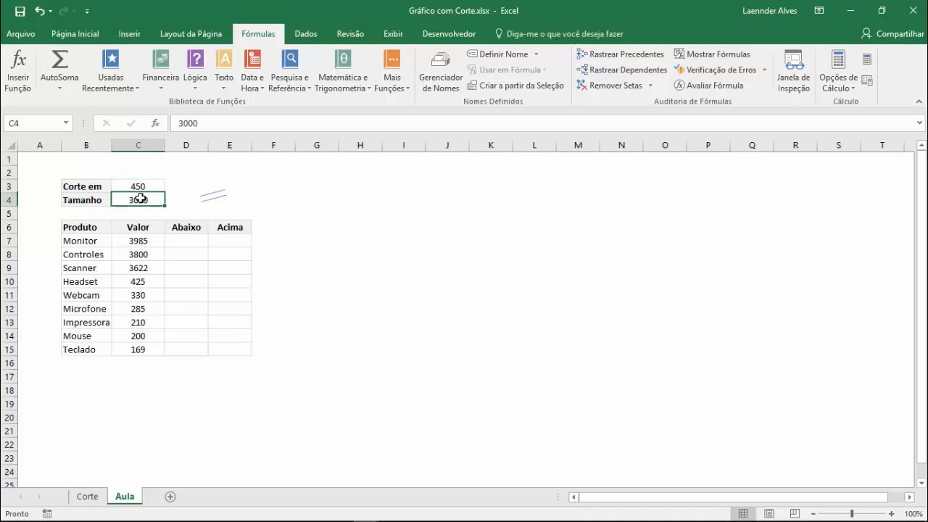
left_click(140, 187)
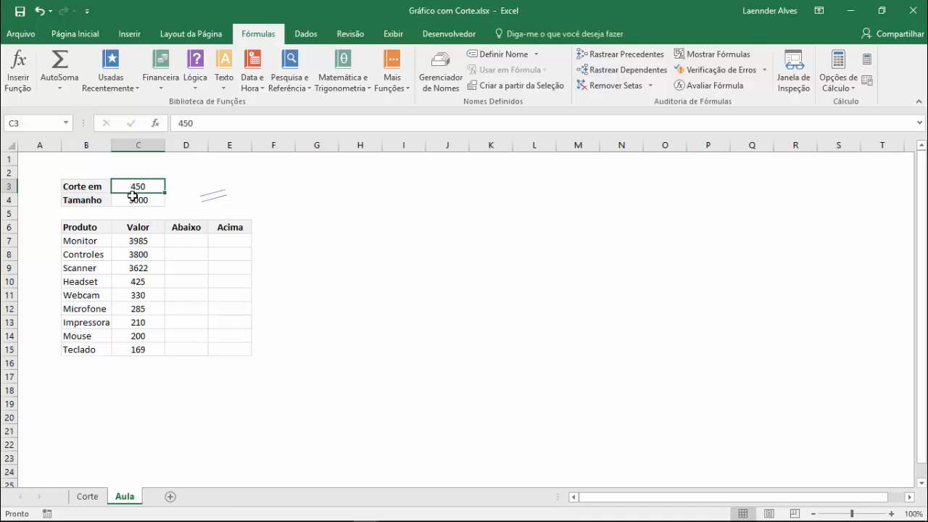
left_click_drag(181, 240, 182, 350)
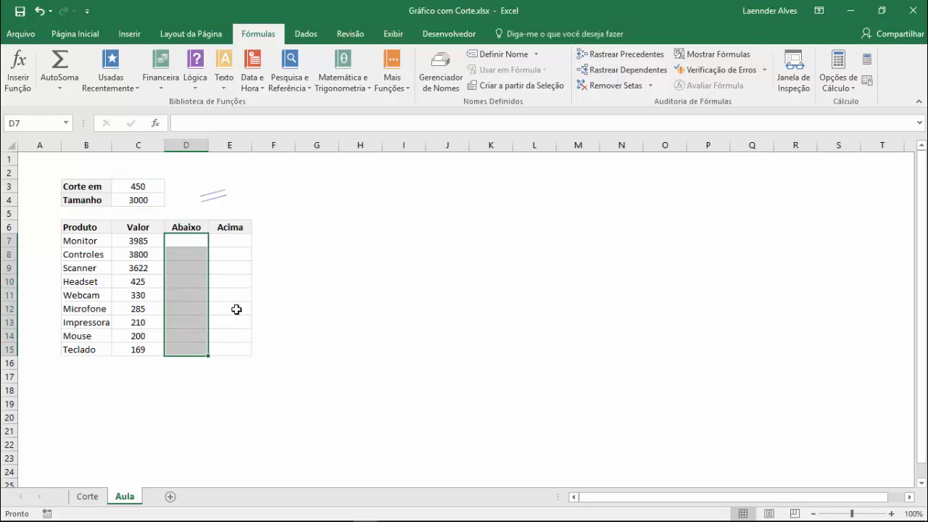
left_click(177, 239)
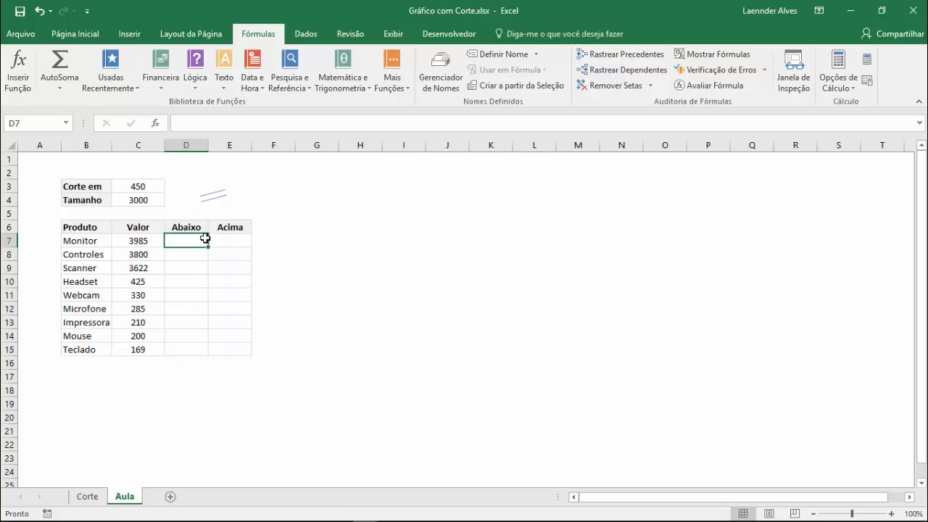
Step: Name the Corte em value cell C3 Corte and the Tamanho value cell C4 Tamanho
left_click(133, 187)
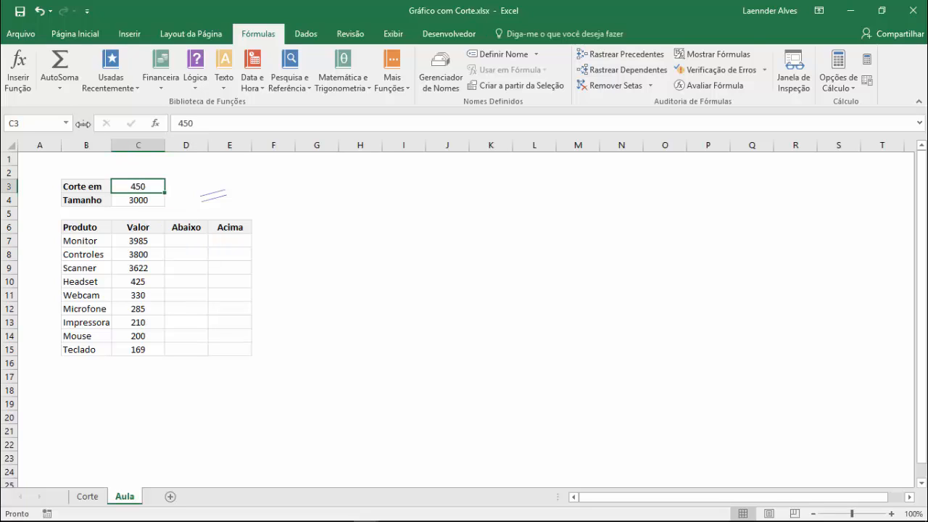
left_click(35, 123)
key("Return")
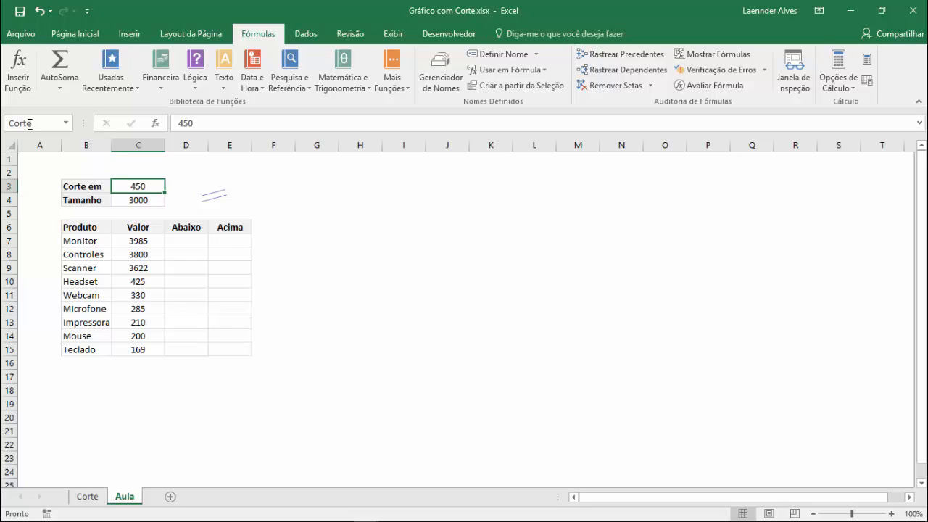
left_click(137, 201)
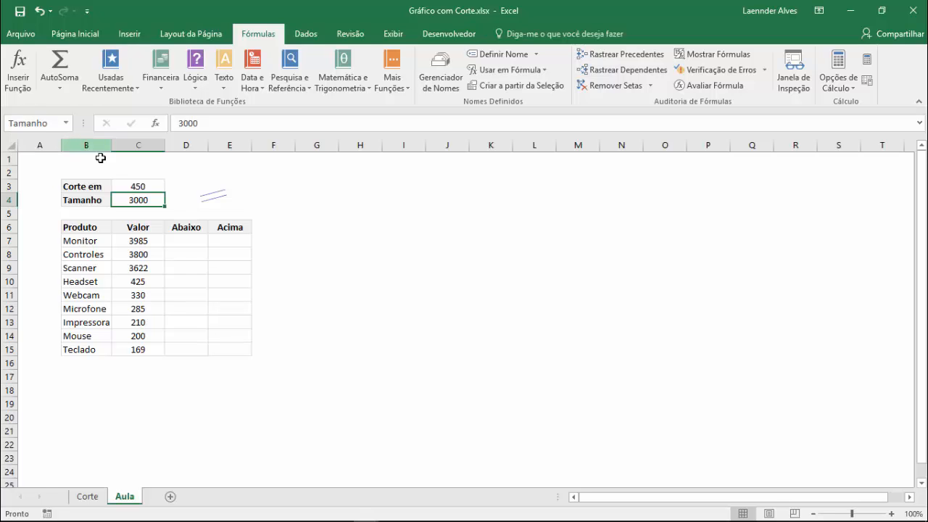
Step: Begin an SE formula in Abaixo cell D7 with the logical test C7>Corte+Tamanho
left_click(129, 245)
scroll(132, 228, "up", 3, "ctrl")
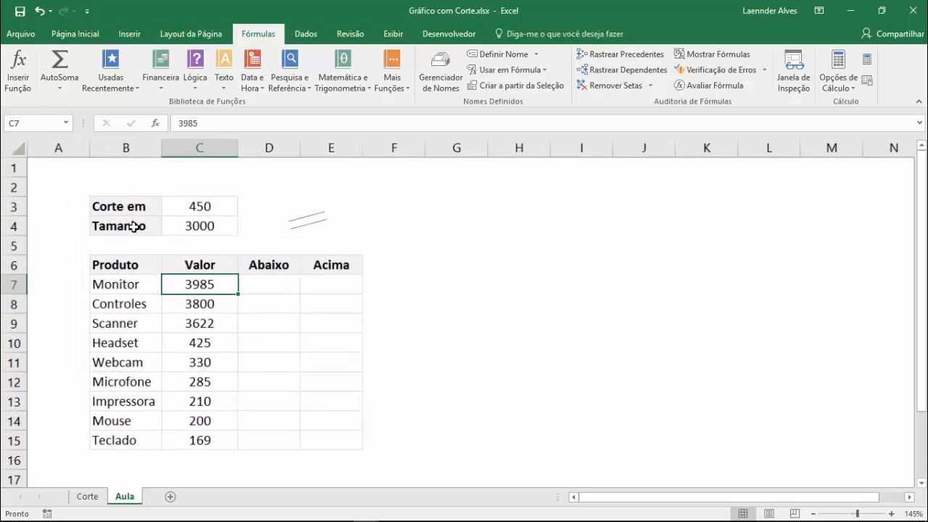
scroll(135, 227, "up", 1, "ctrl")
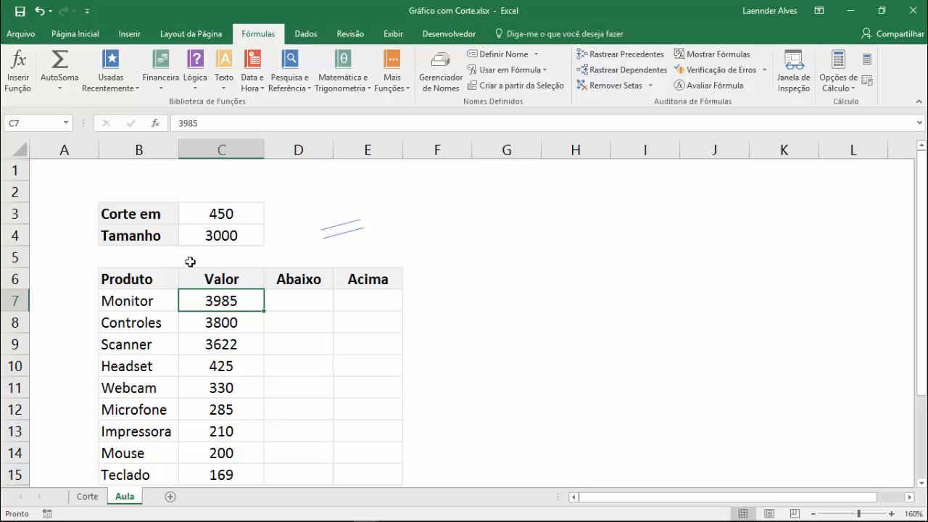
left_click(920, 483)
left_click(292, 284)
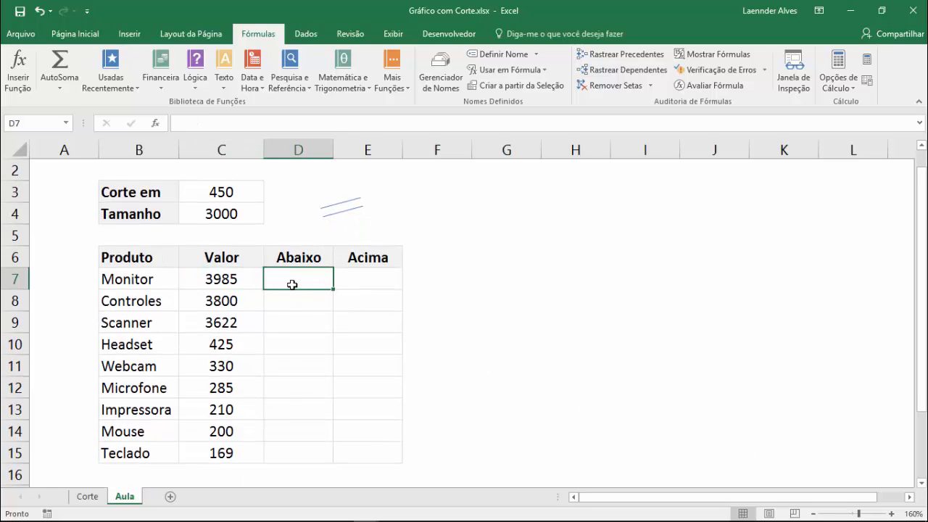
type("=SE")
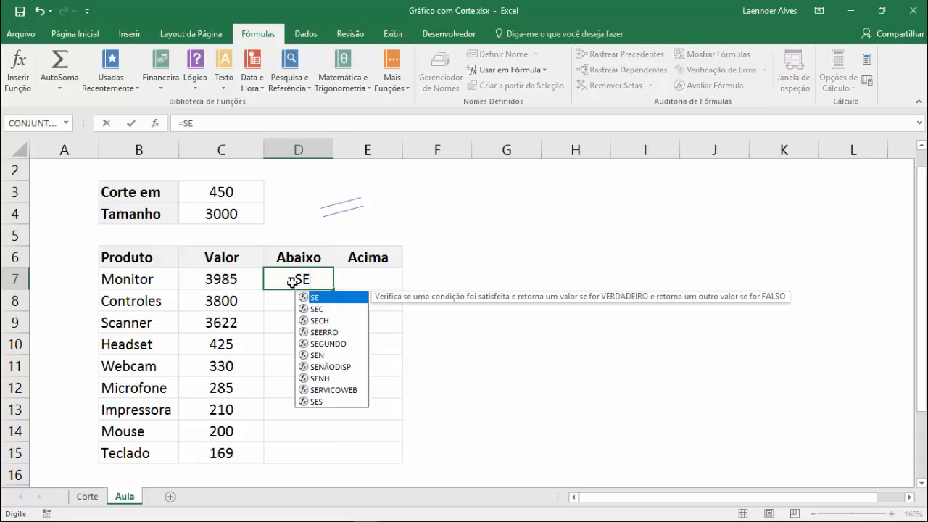
type("(")
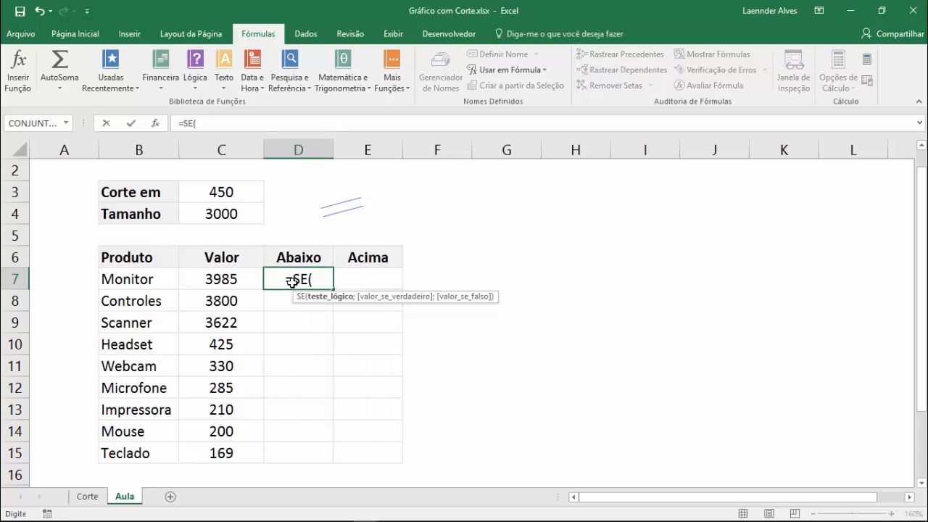
left_click(231, 281)
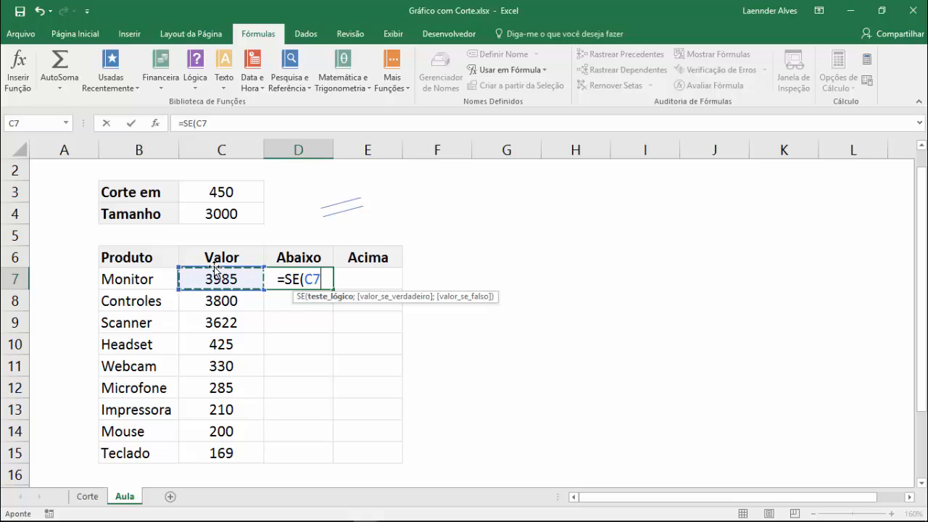
type(">C")
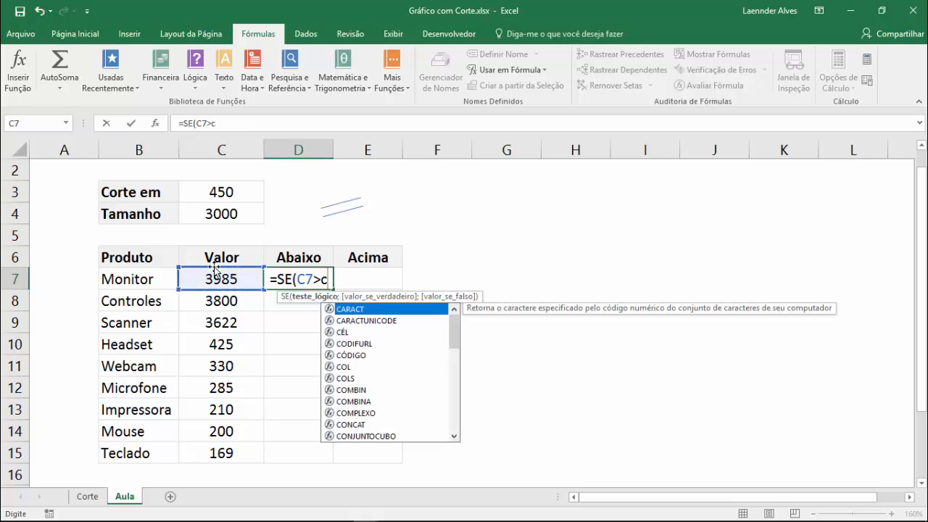
type("orte")
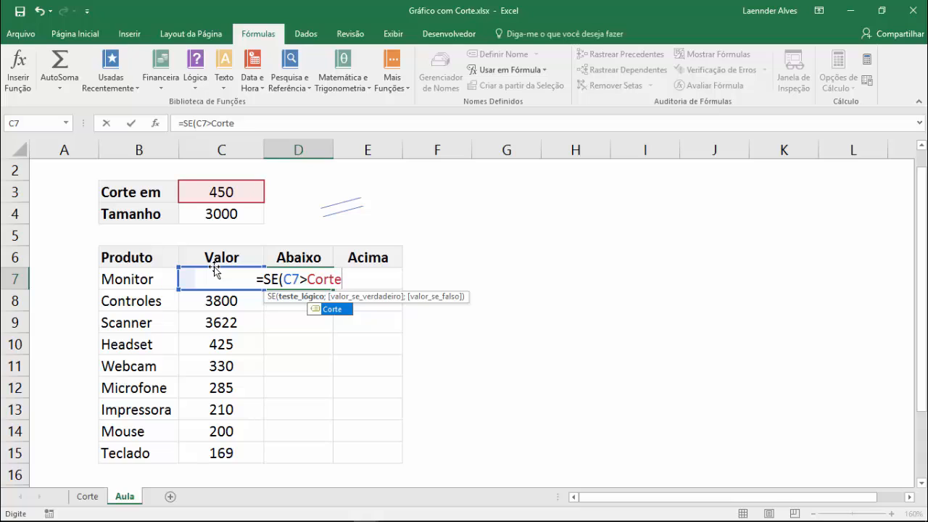
type("+Tamanho")
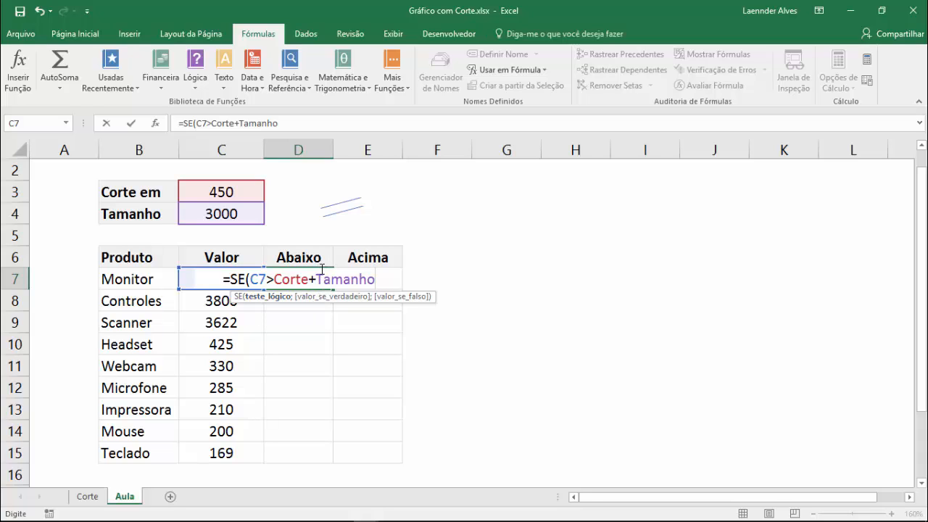
Step: Complete the D7 formula so it returns Corte when the test is true and NÃO.DISP() when false
type(";")
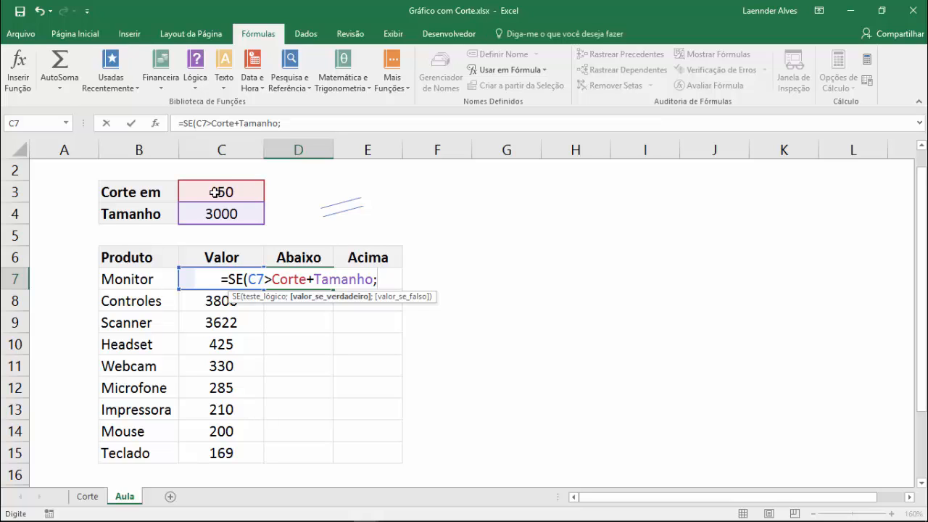
type("Corte")
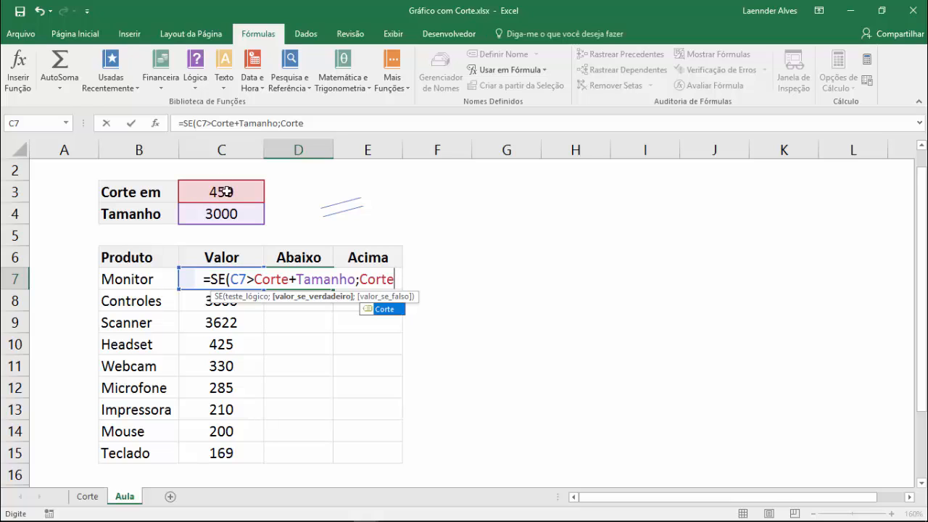
type(";")
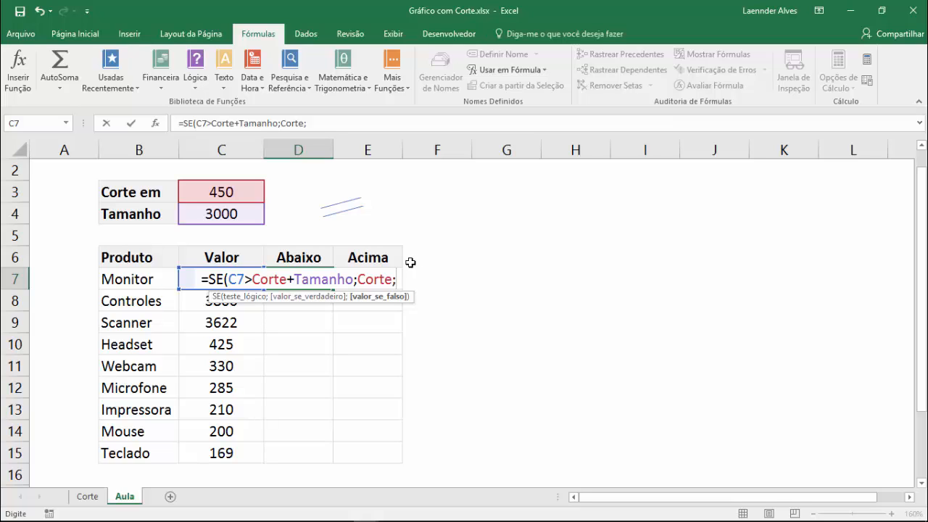
type("NÃO")
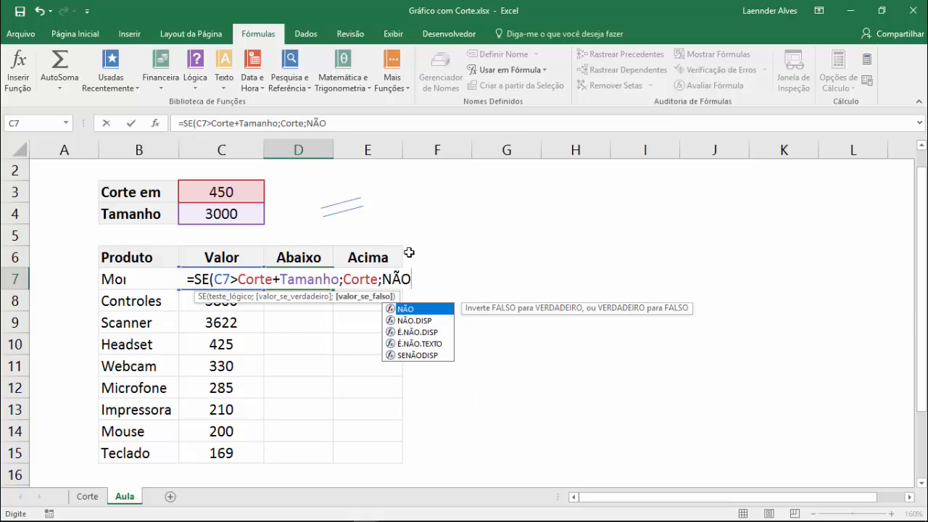
key("Down")
key("Tab")
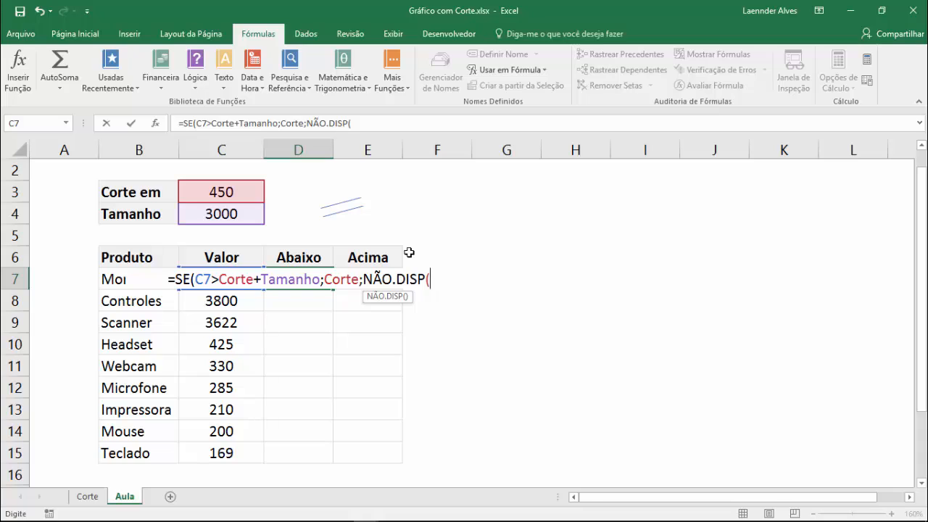
type(")")
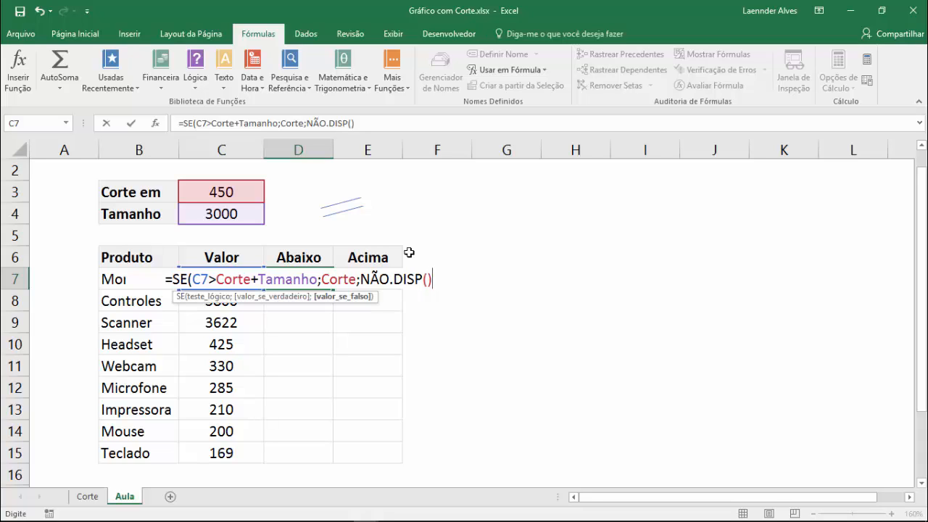
type(")")
key("Return")
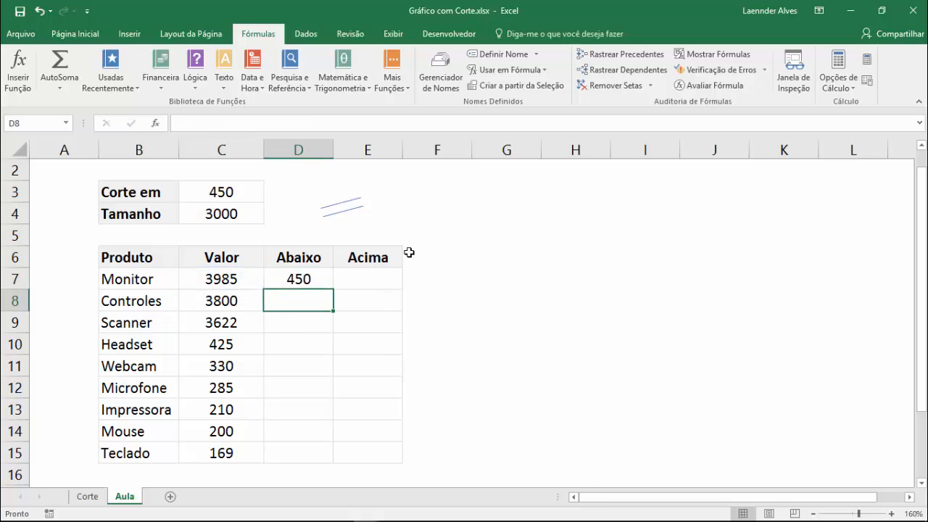
Step: Fill the Abaixo formula from D7 down through D15
left_click(325, 283)
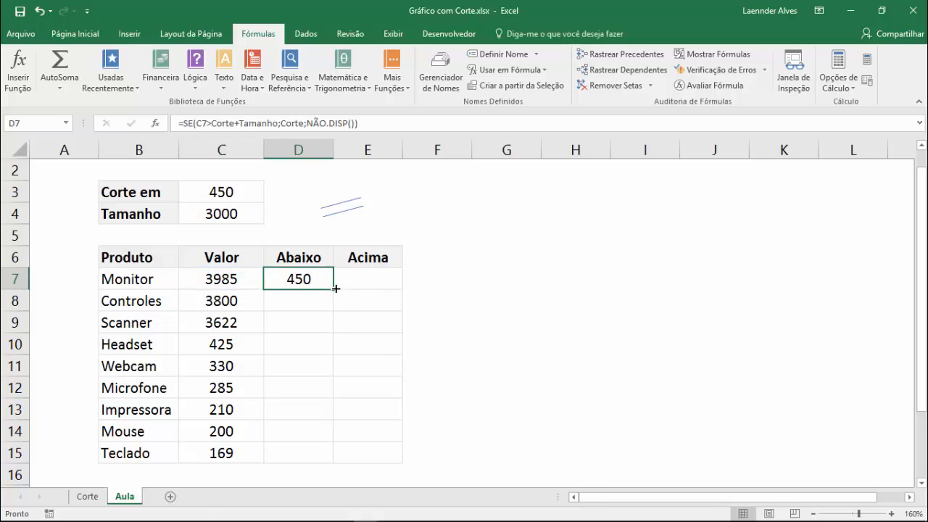
left_click_drag(336, 288, 327, 454)
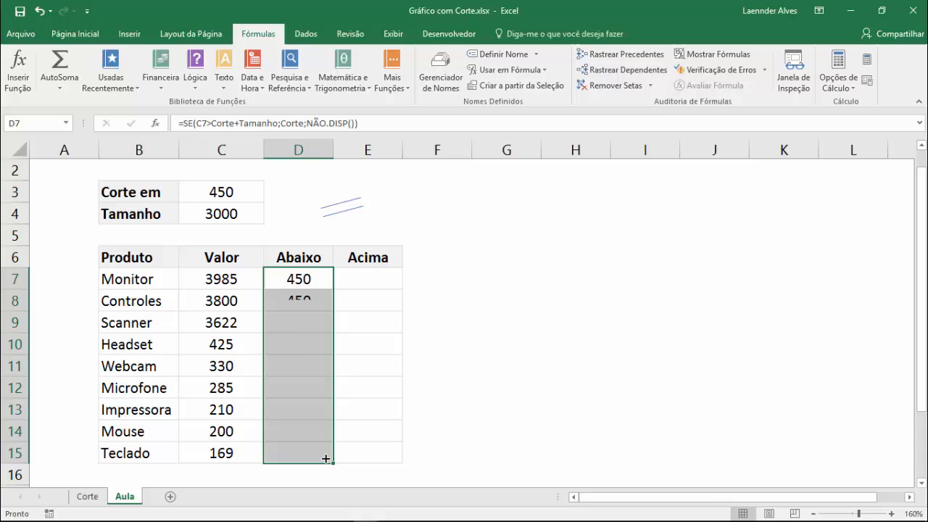
left_click(347, 328)
Step: Test the Abaixo formula by setting the Headset Valor in C10 to 5000, and undo the change
left_click(222, 285)
left_click(222, 304)
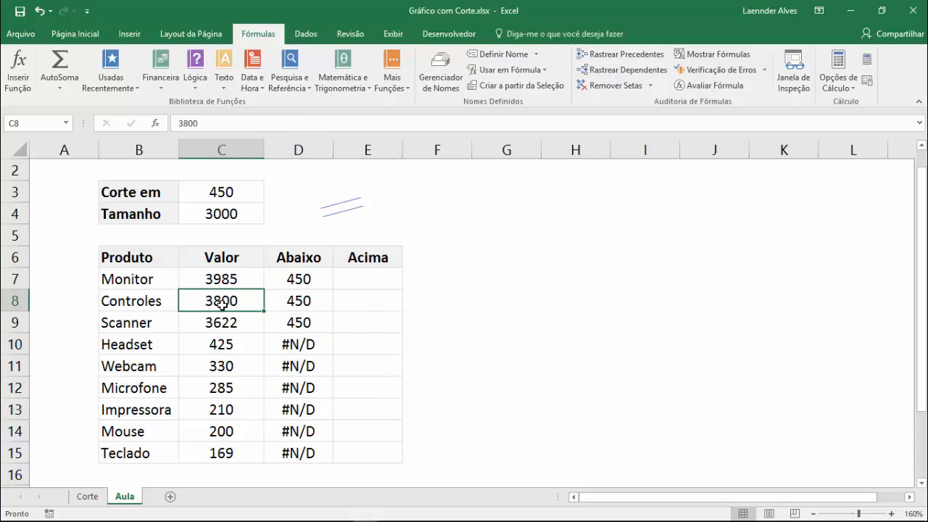
left_click(232, 320)
left_click(249, 344)
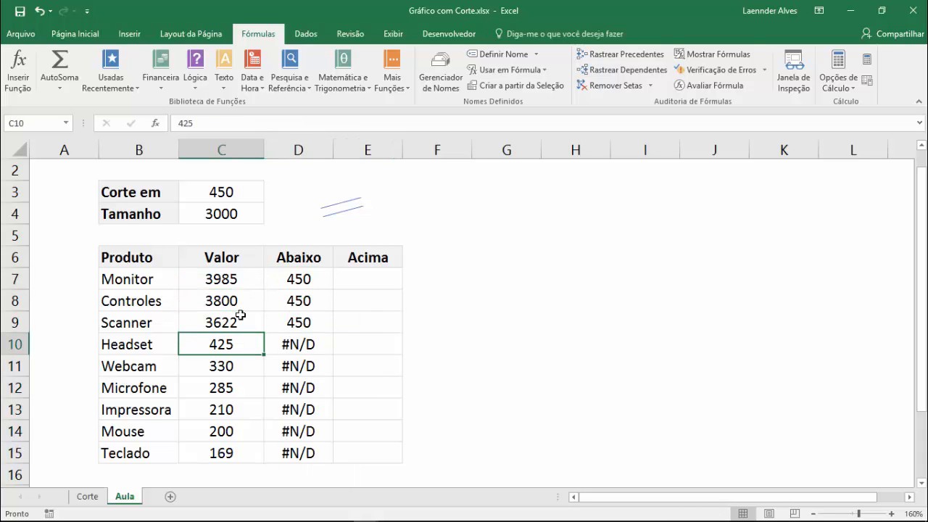
type("5000")
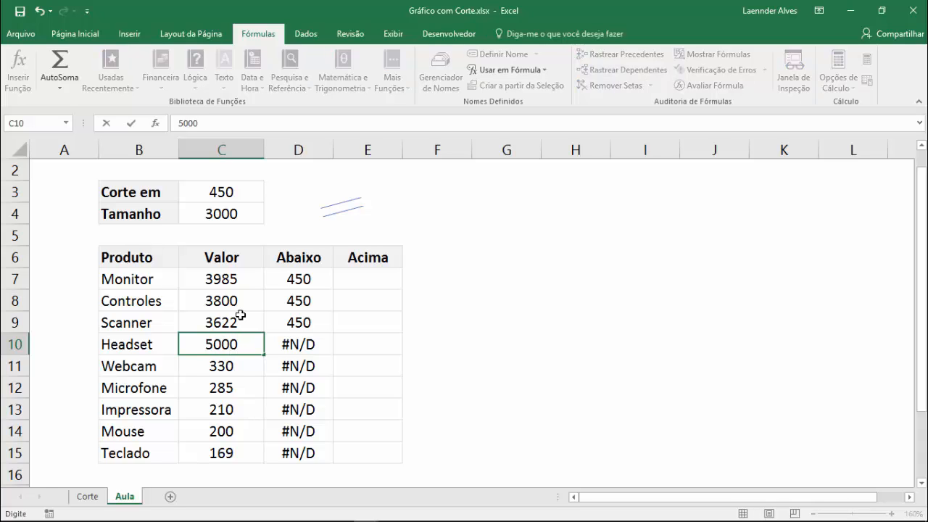
key("Return")
left_click(290, 345)
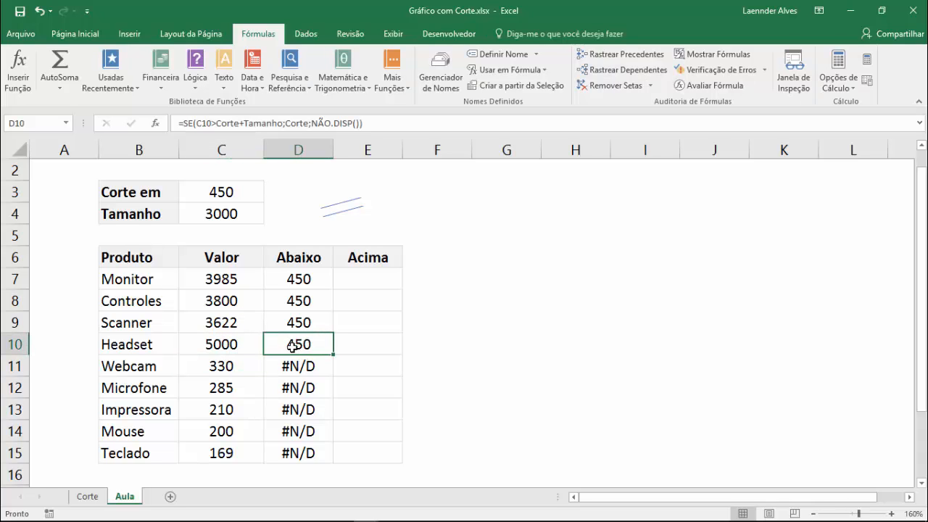
left_click(40, 11)
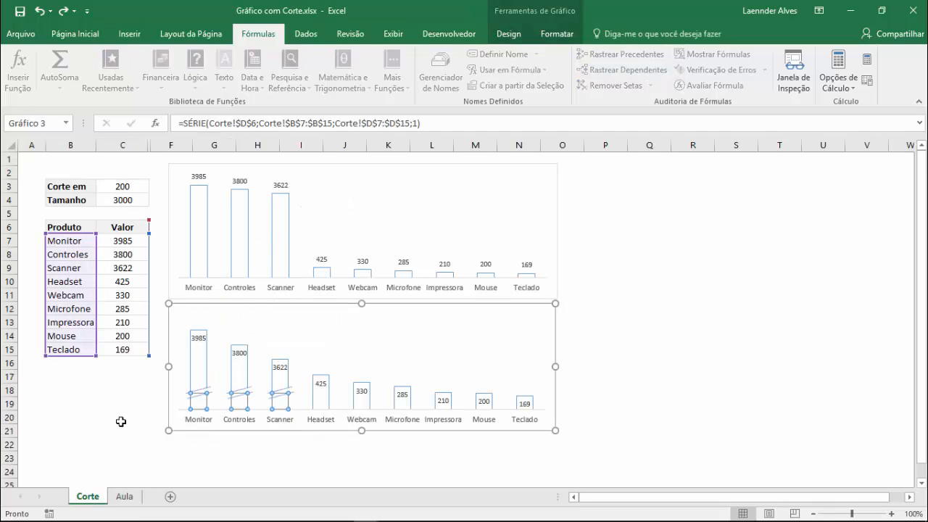
Step: Inspect the lower bar segments of the broken-bar chart on the Corte sheet and go back to the Aula sheet
left_click(120, 419)
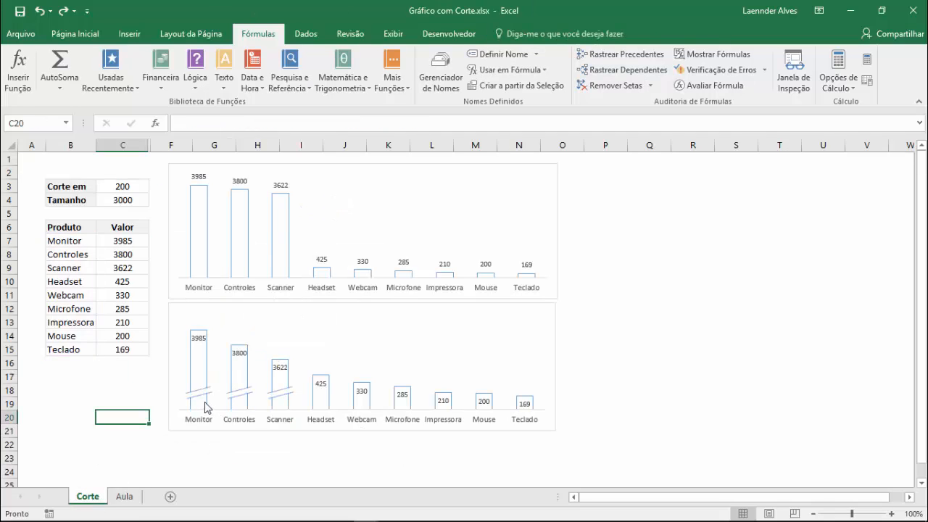
left_click(205, 407)
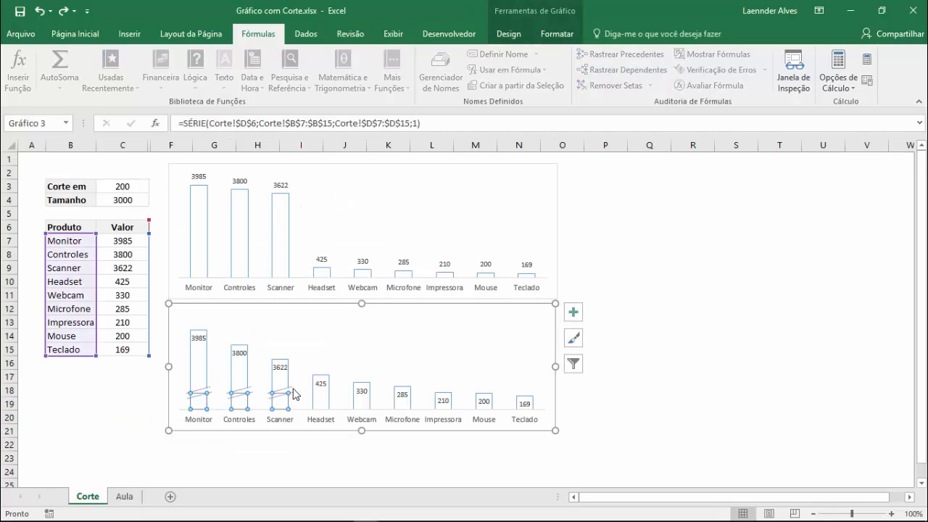
left_click(122, 500)
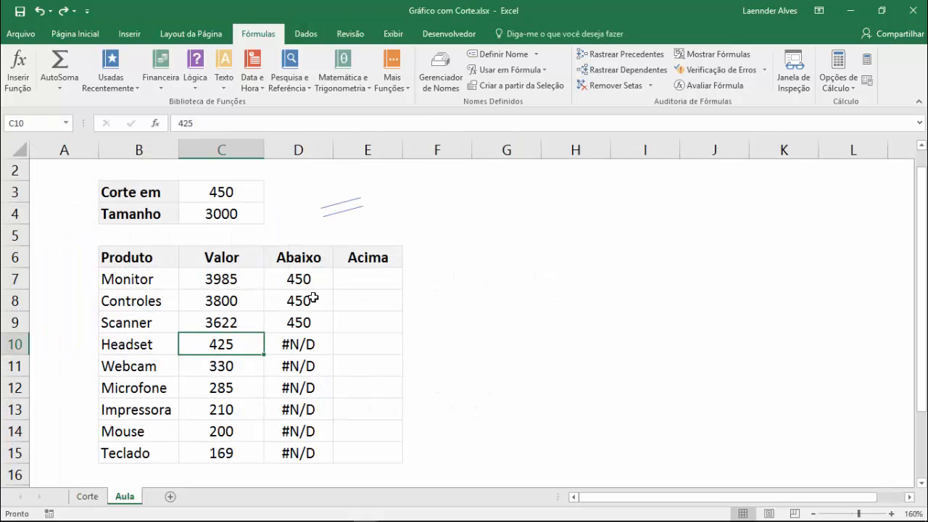
Step: Start an SE formula in the Acima cell E7 with the logical test C7>Corte+Tamanho
left_click(352, 285)
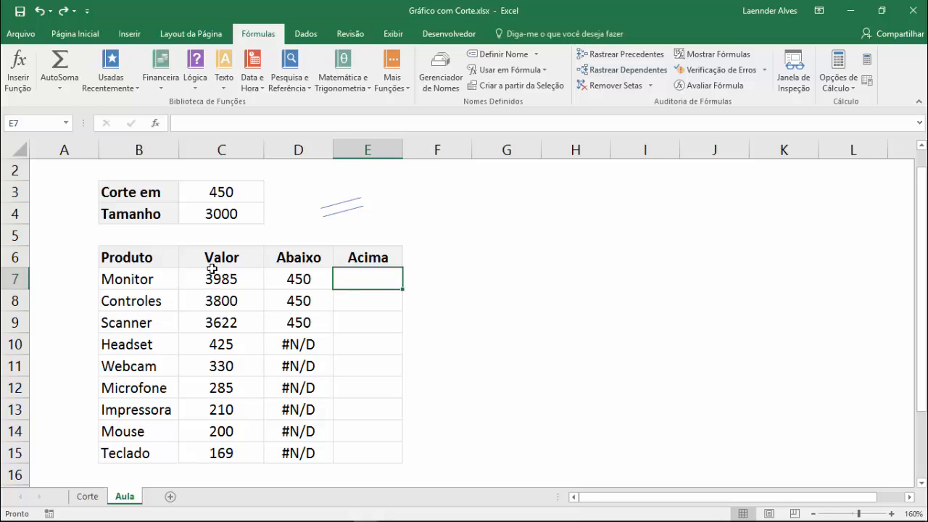
type("=se")
key("BackSpace")
key("BackSpace")
type("SE")
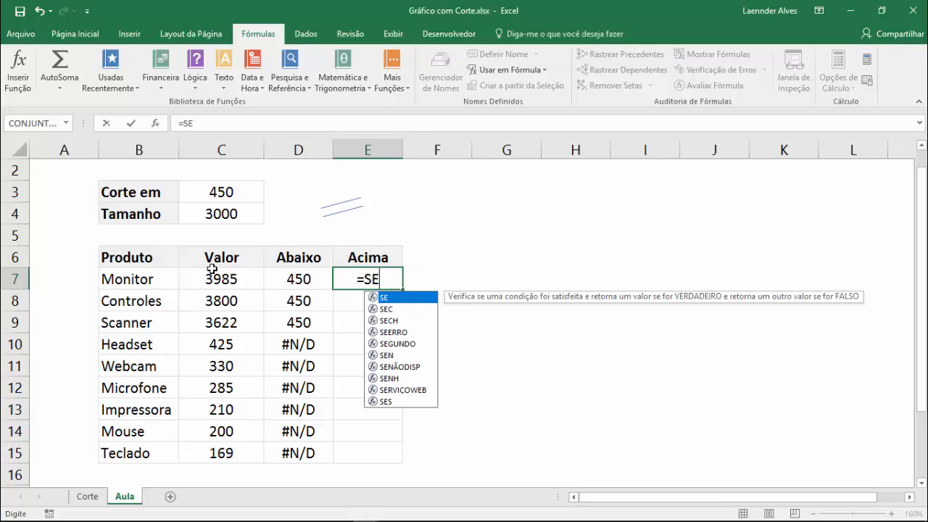
type("(")
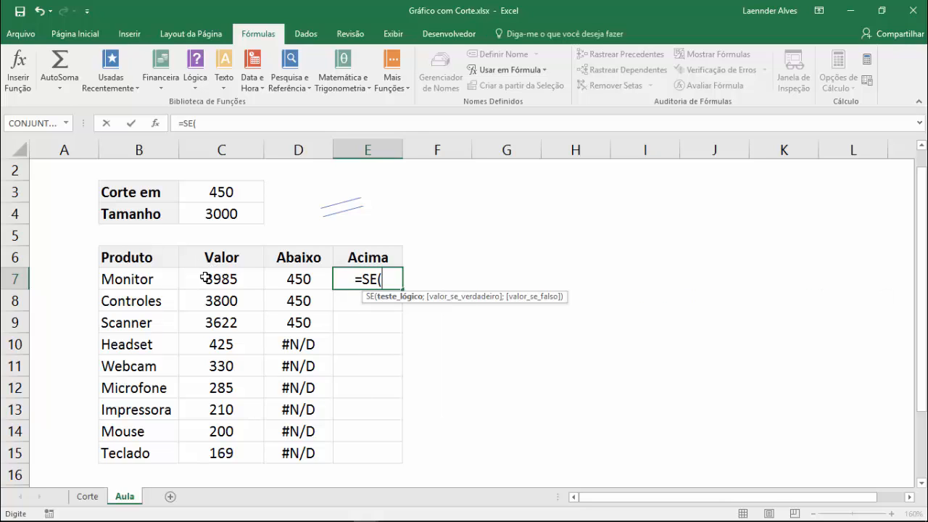
left_click(206, 277)
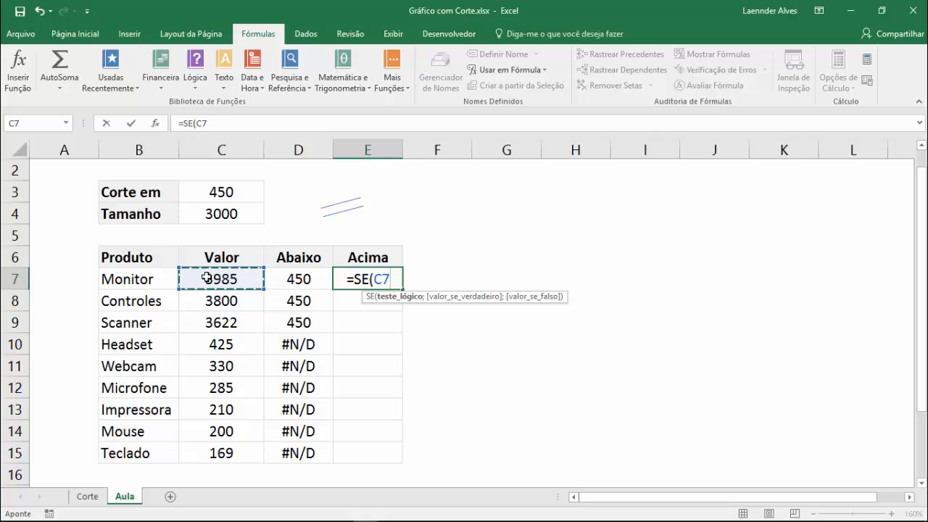
type(">c")
key("Escape")
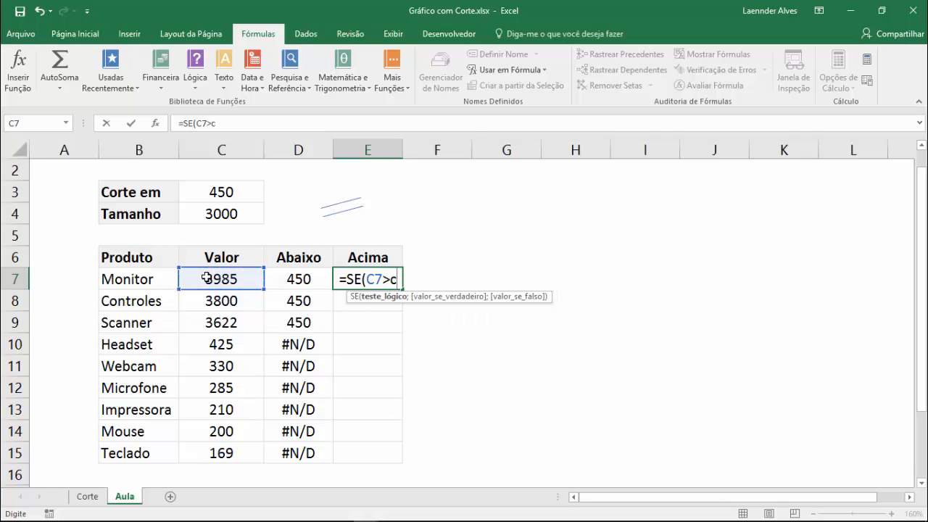
key("BackSpace")
type("Cor")
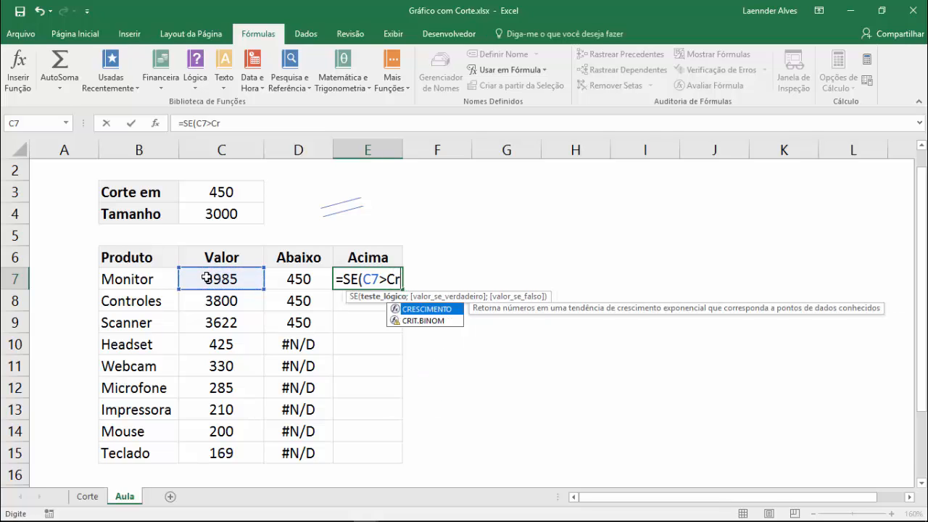
type("te+Ta")
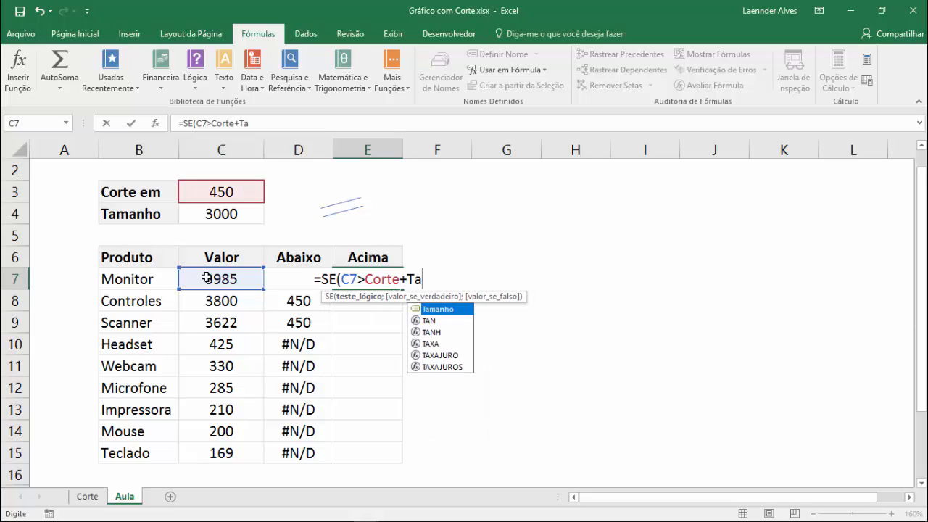
key("Tab")
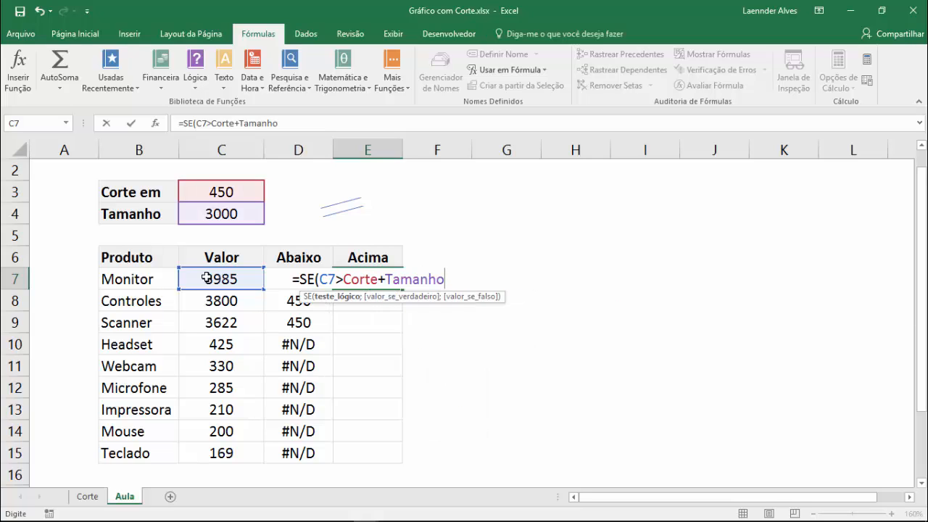
type(";")
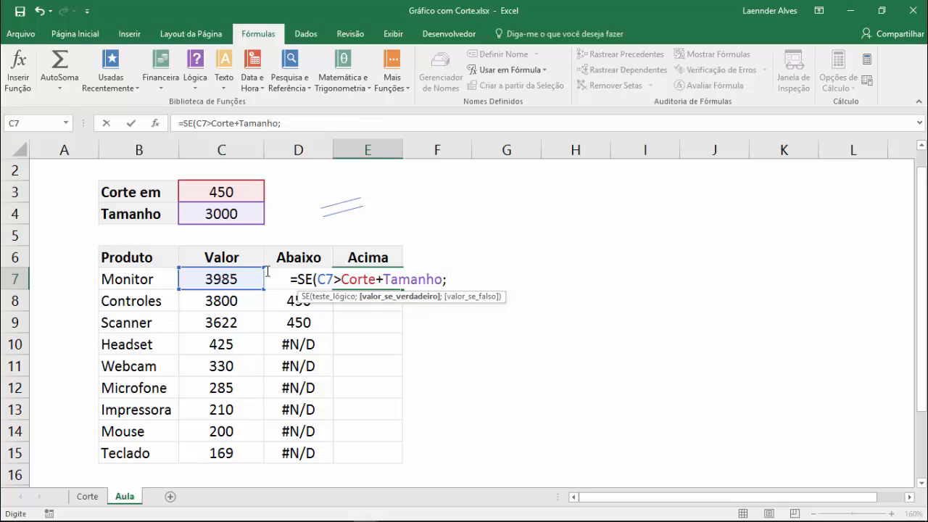
Step: Complete the E7 formula so it returns C7-Tamanho-Corte when the test is true and C7 when false
left_click(235, 279)
type("-")
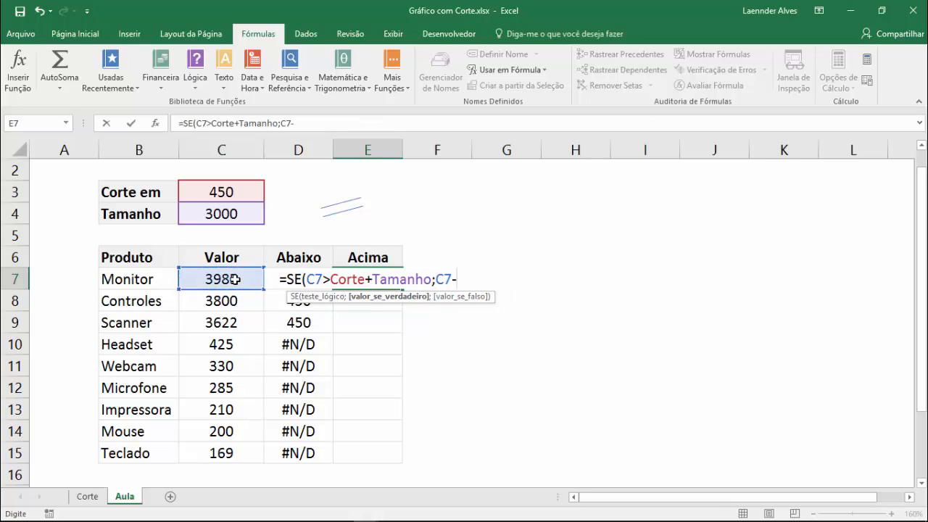
type("Tamanho")
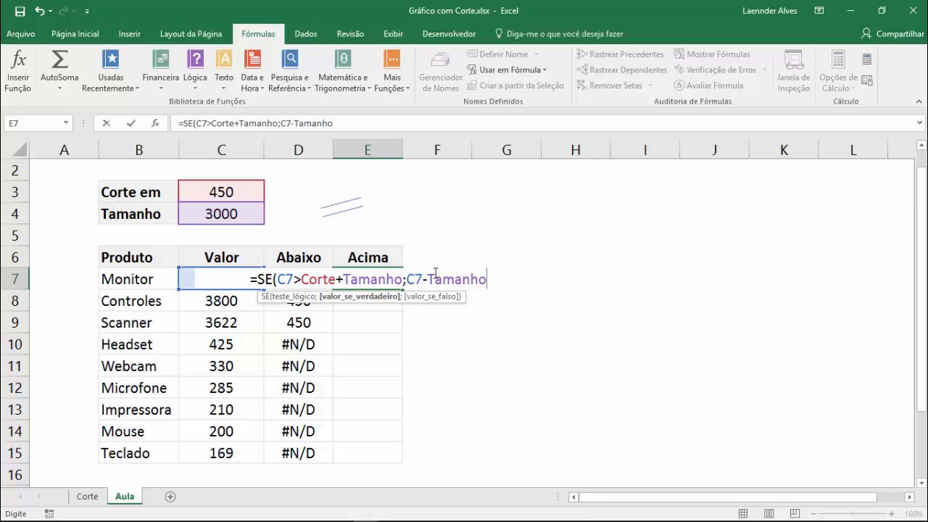
type("-T")
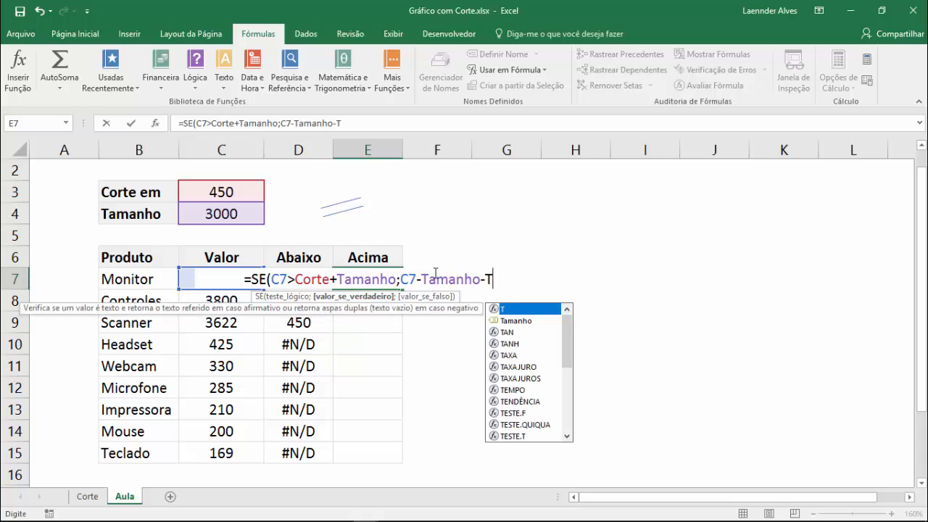
key("BackSpace")
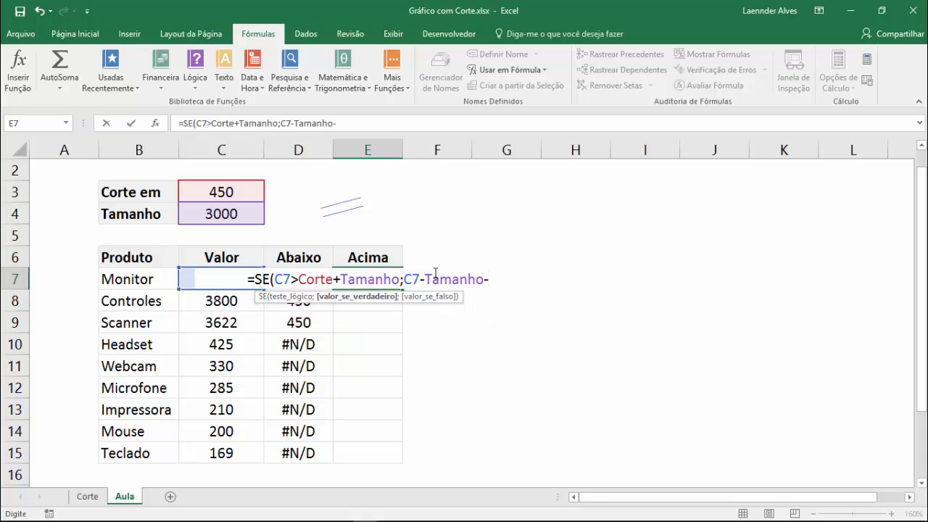
type("Corte")
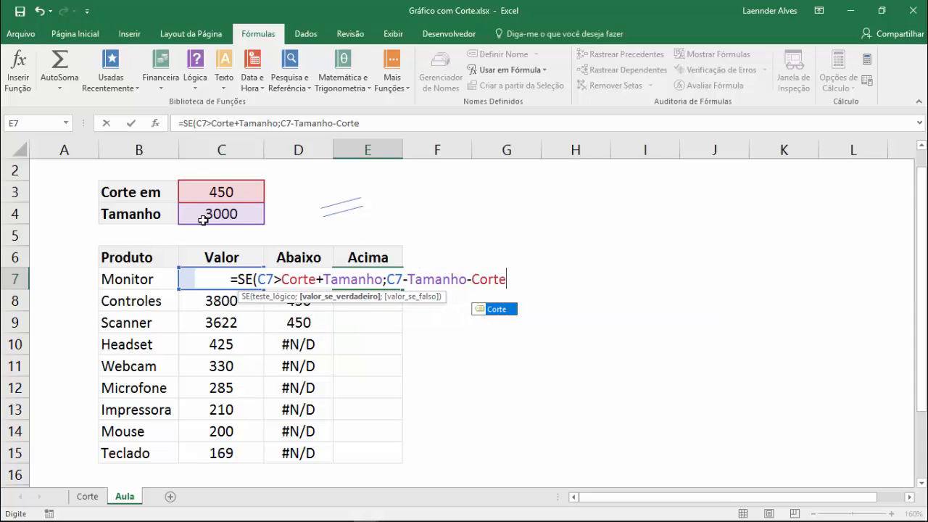
type(";")
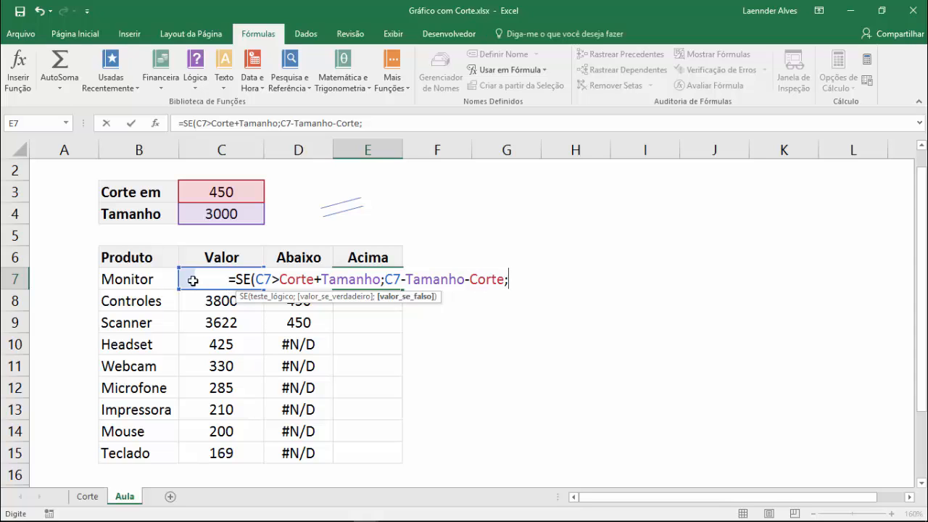
type("c7")
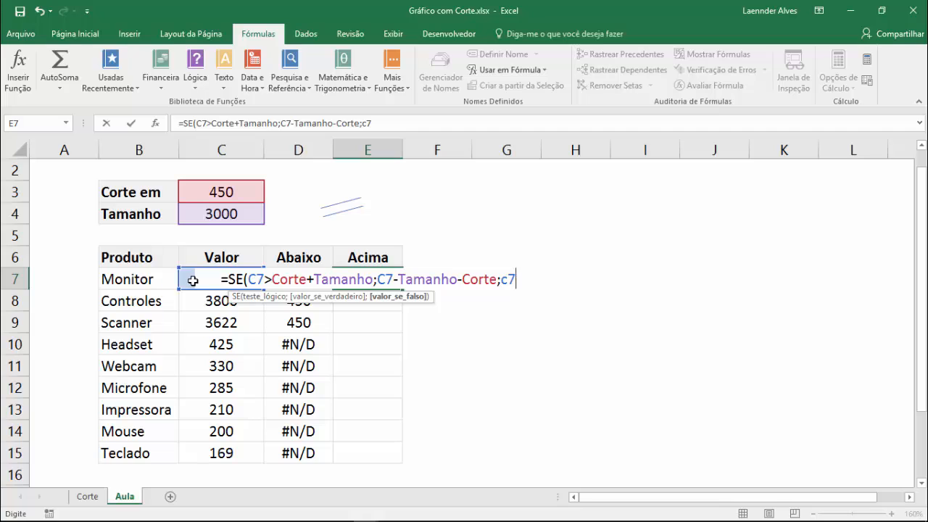
type(")")
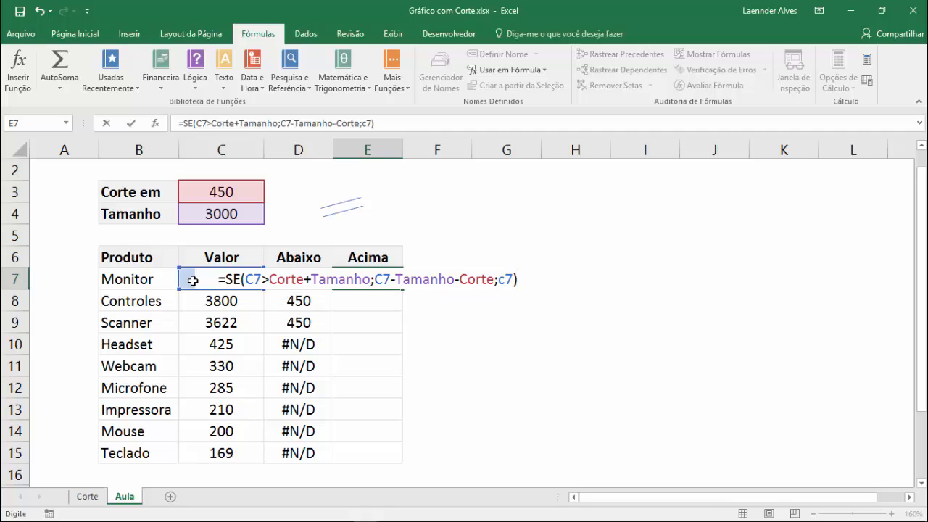
key("Return")
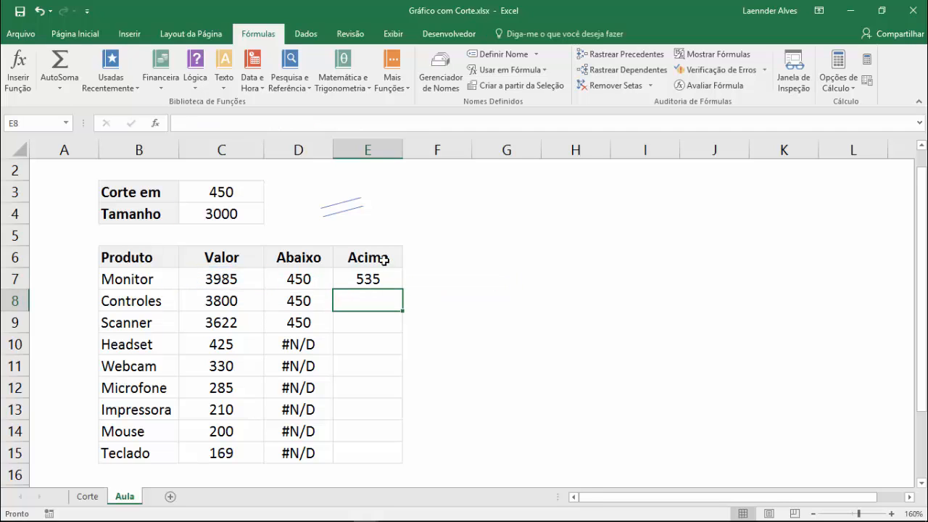
Step: Fill the Acima formula from E7 down through E15
left_click(394, 276)
left_click_drag(402, 289, 386, 459)
left_click(461, 383)
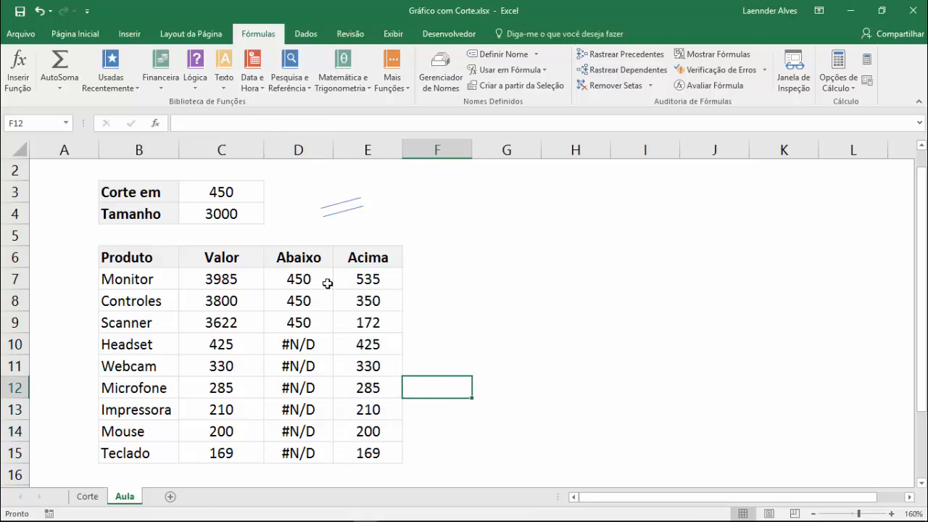
Step: Examine the Abaixo and Acima values of Monitor, Controles and Scanner, checking the sum of Monitor's two parts plus Tamanho
left_click_drag(308, 281, 347, 321)
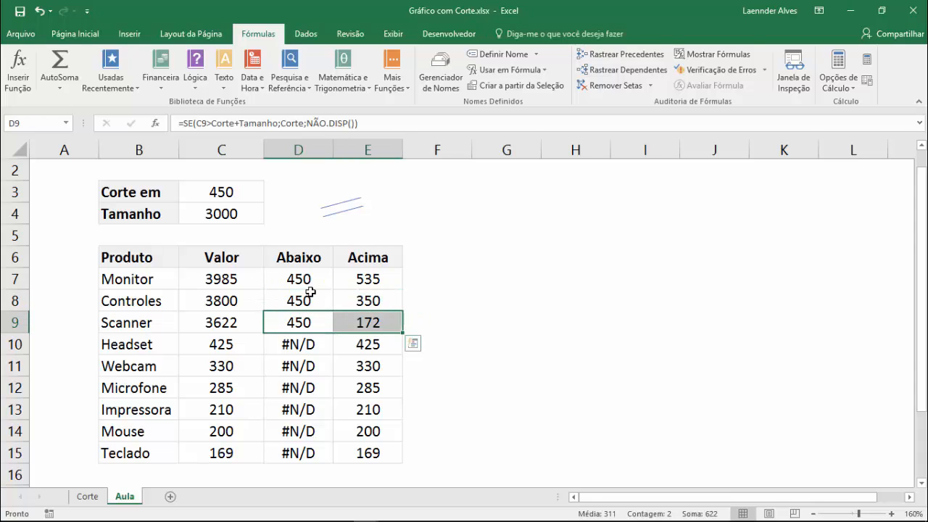
left_click(291, 279)
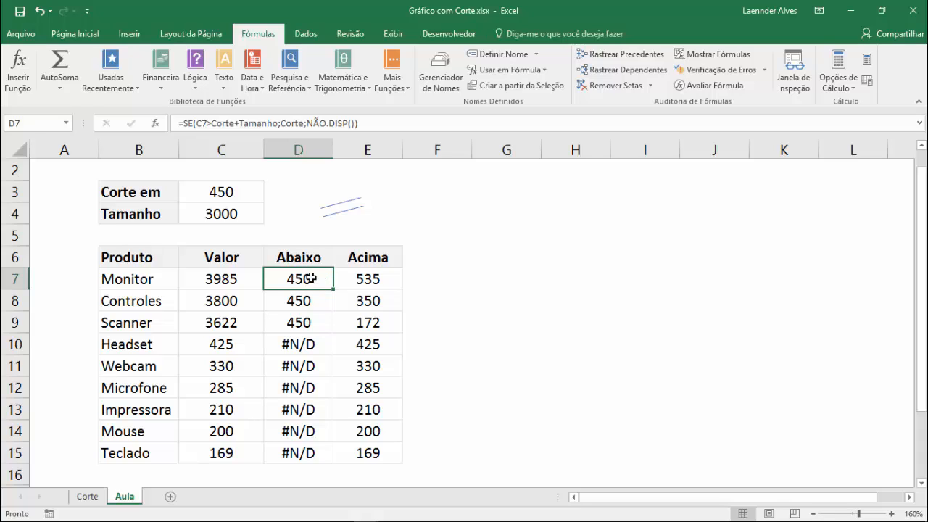
left_click(369, 274)
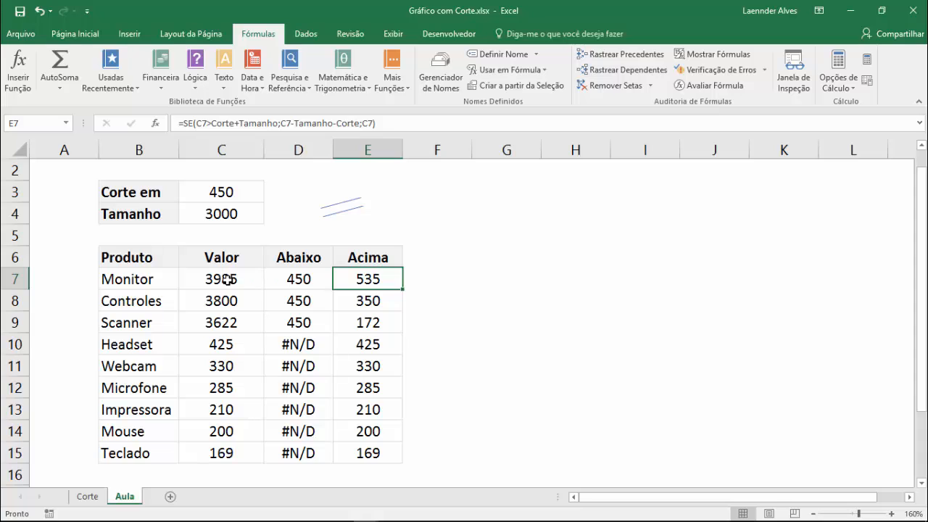
left_click(227, 216)
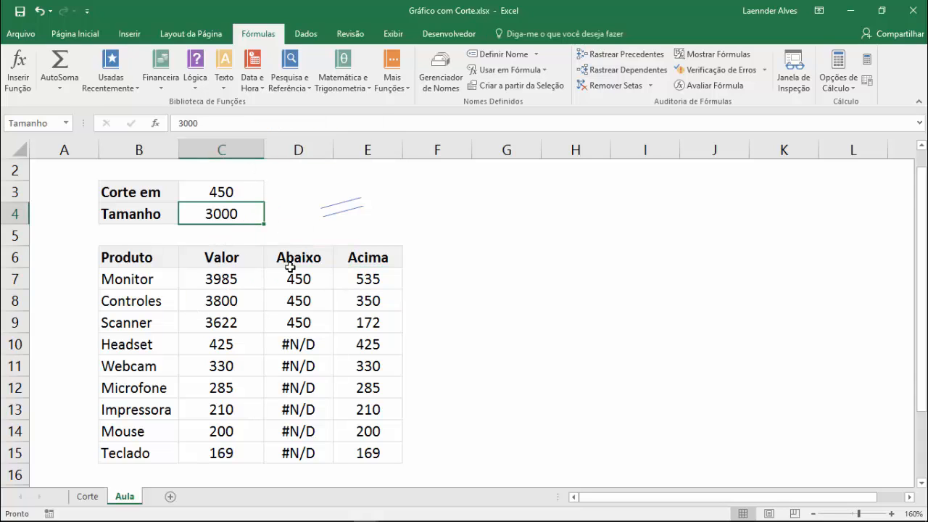
left_click_drag(319, 278, 362, 279)
left_click(225, 214, "ctrl")
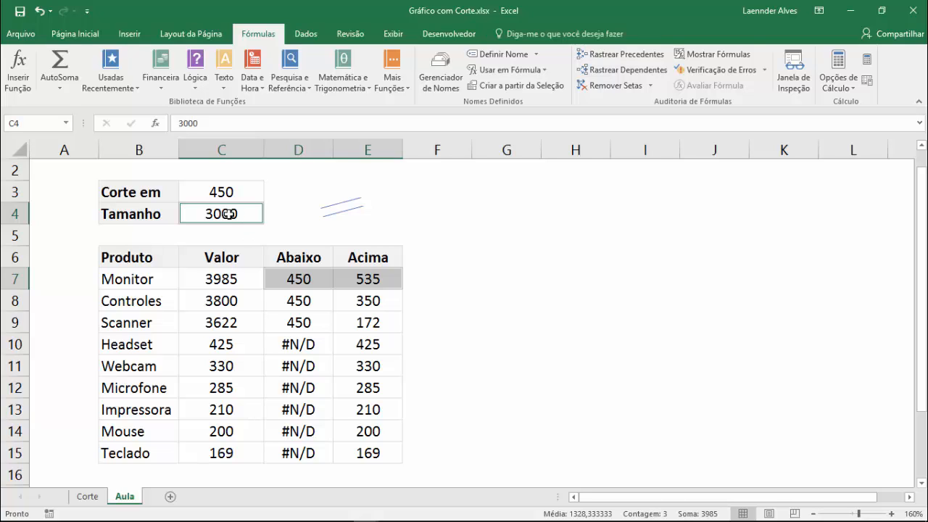
left_click_drag(308, 301, 348, 300)
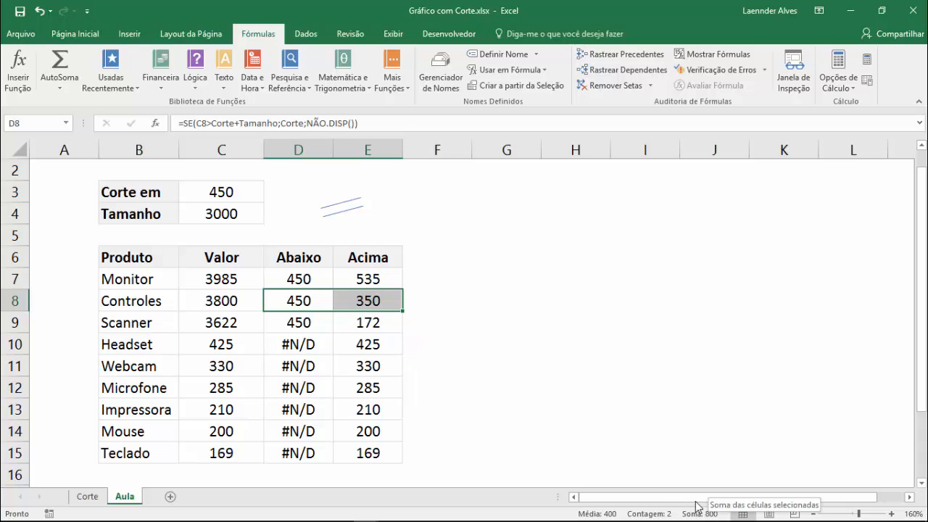
Step: Test the Acima formulas by setting Tamanho in C4 to 2500, and restore it to 3000
left_click(224, 217)
type("25")
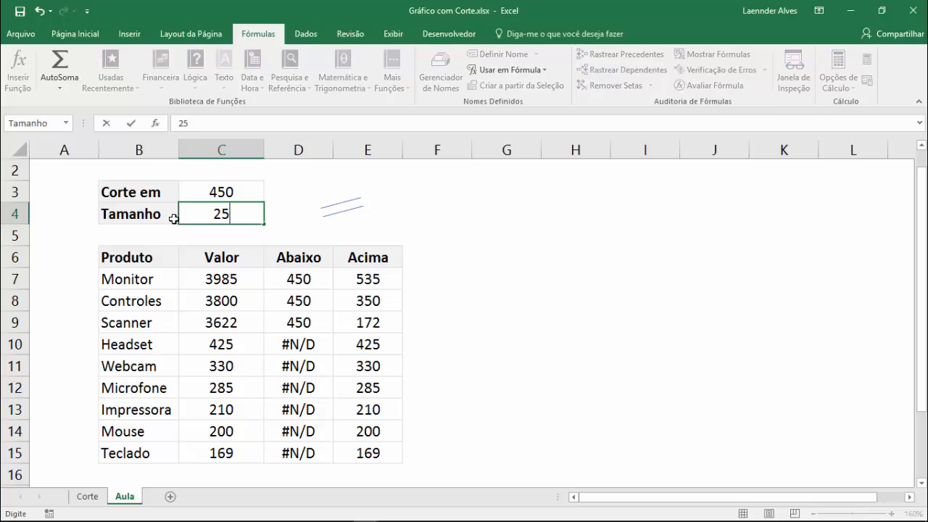
type("00")
key("Return")
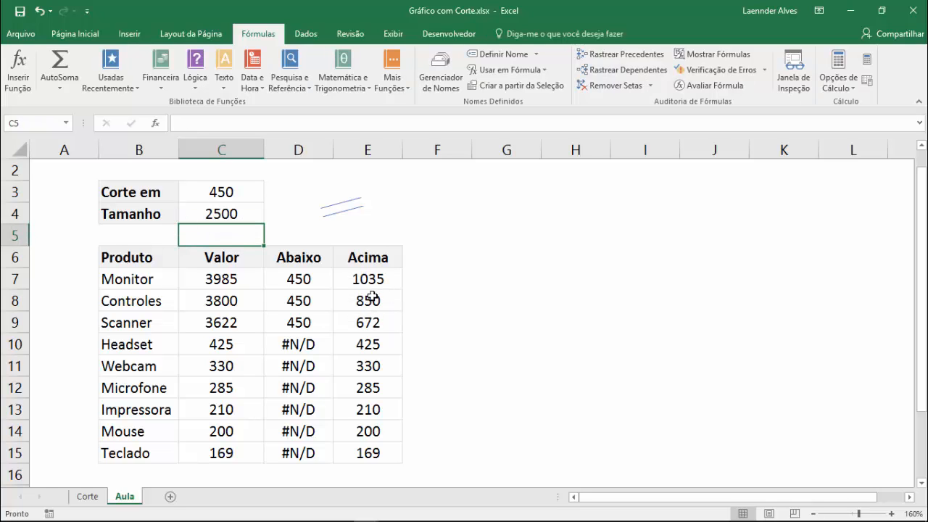
left_click(236, 213)
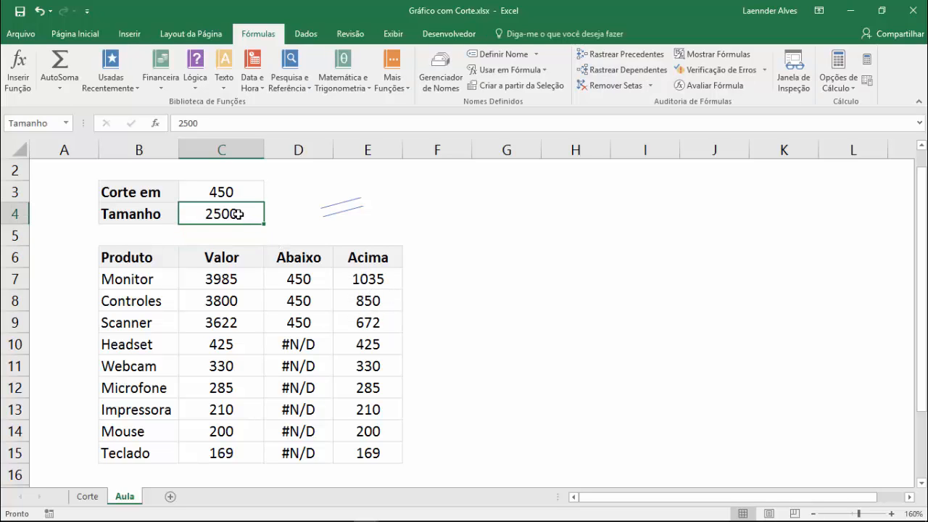
type("3000")
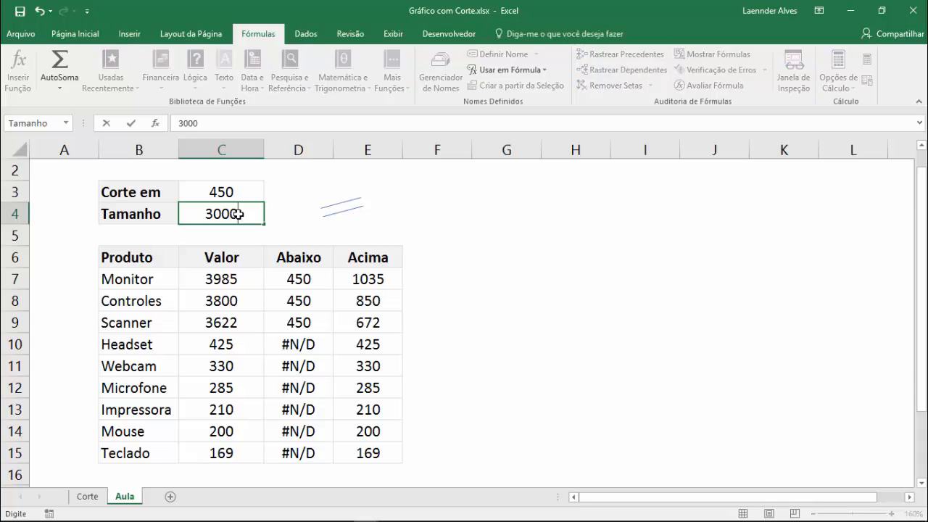
key("Return")
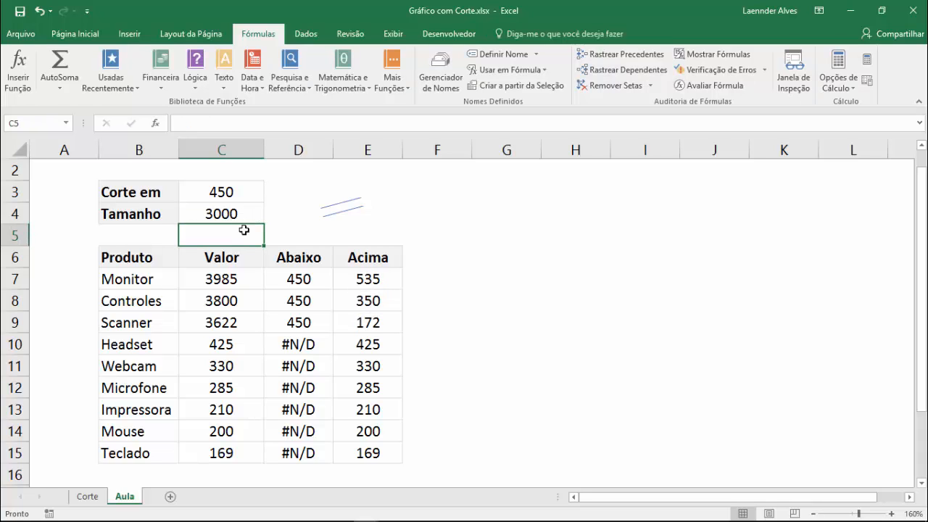
Step: Insert a 2D stacked column chart from the Produto, Abaixo and Acima columns, rows 6 to 15, leaving out Valor
left_click_drag(152, 262, 163, 453)
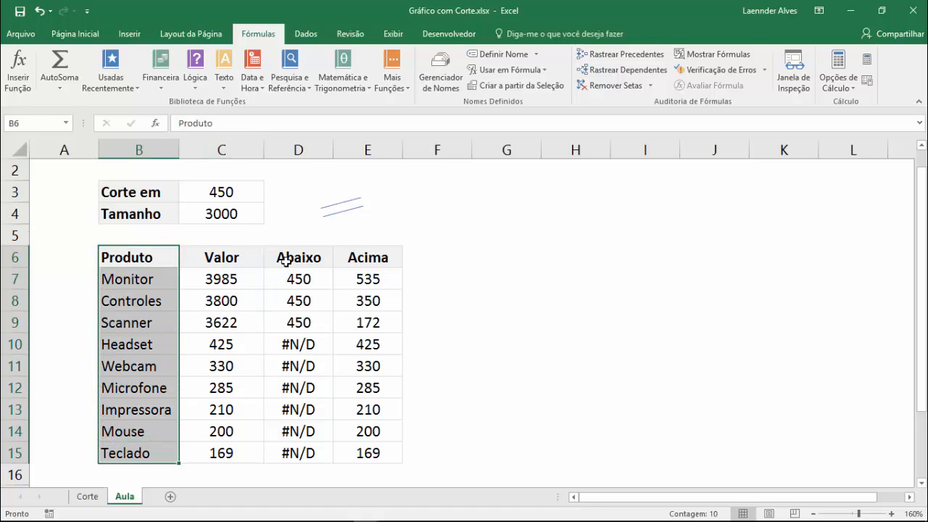
left_click_drag(286, 259, 350, 443)
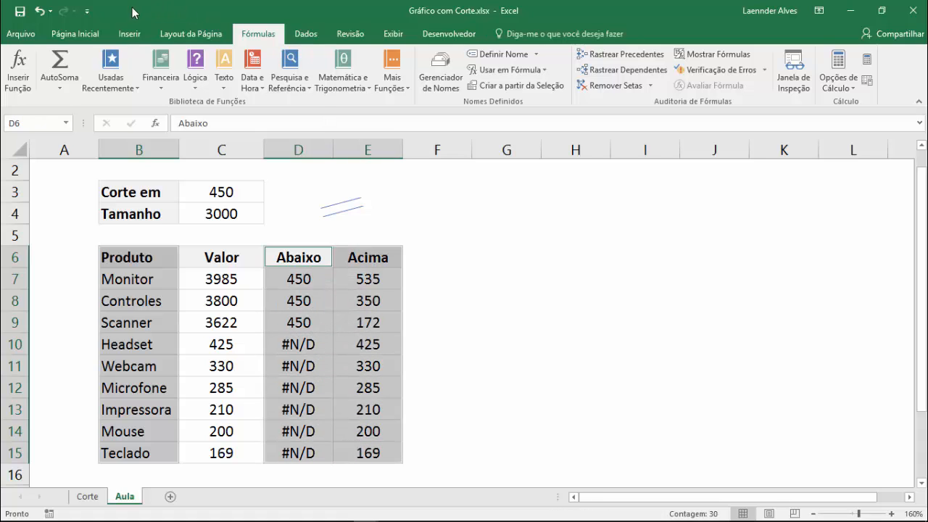
left_click(132, 35)
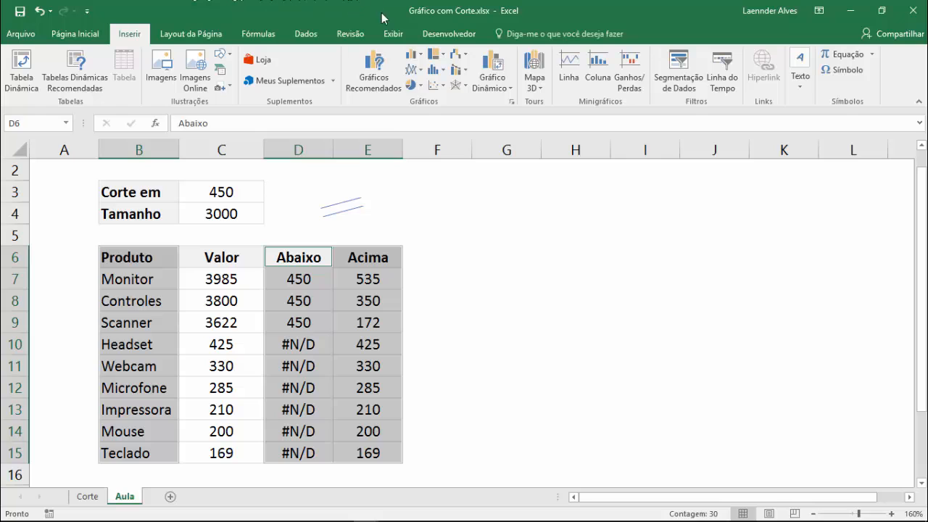
left_click(418, 58)
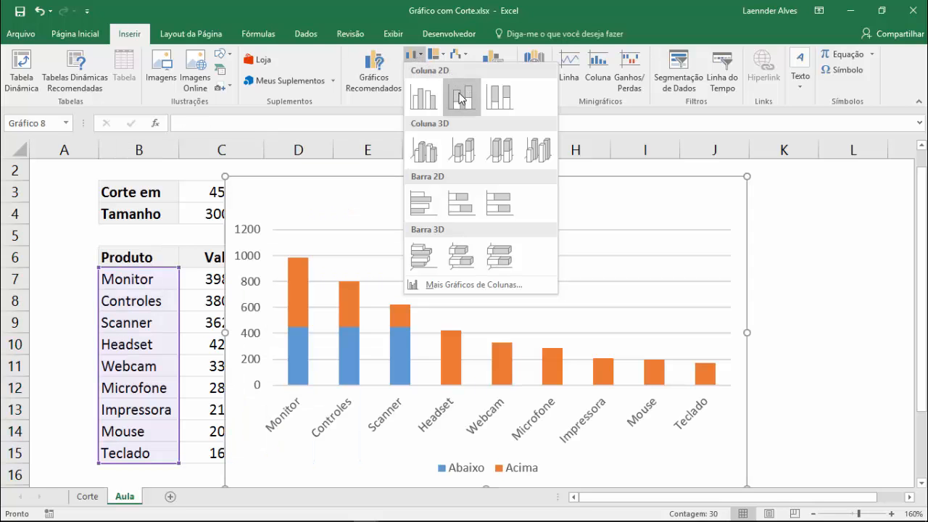
left_click(461, 99)
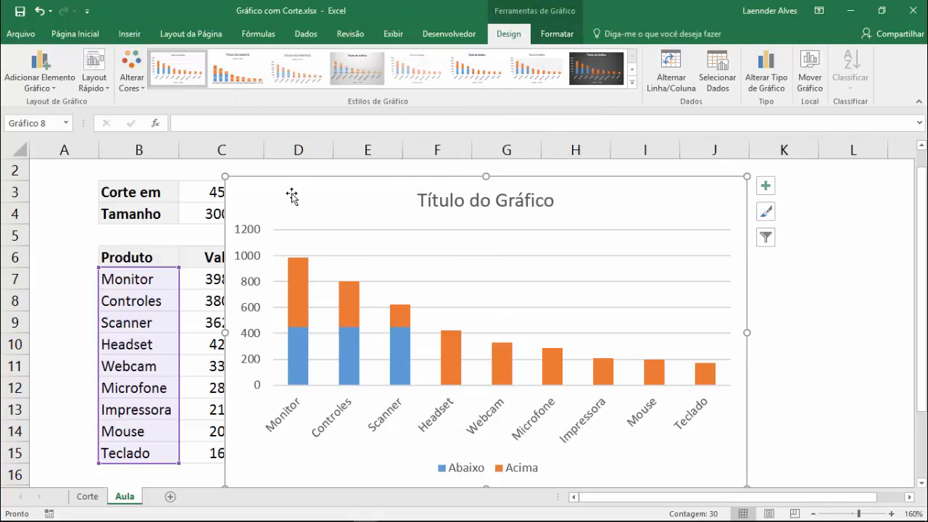
Step: Move and narrow the chart so it spans columns F to K beside the table, leaving the Abaixo and Acima columns uncovered
left_click_drag(297, 193, 391, 182)
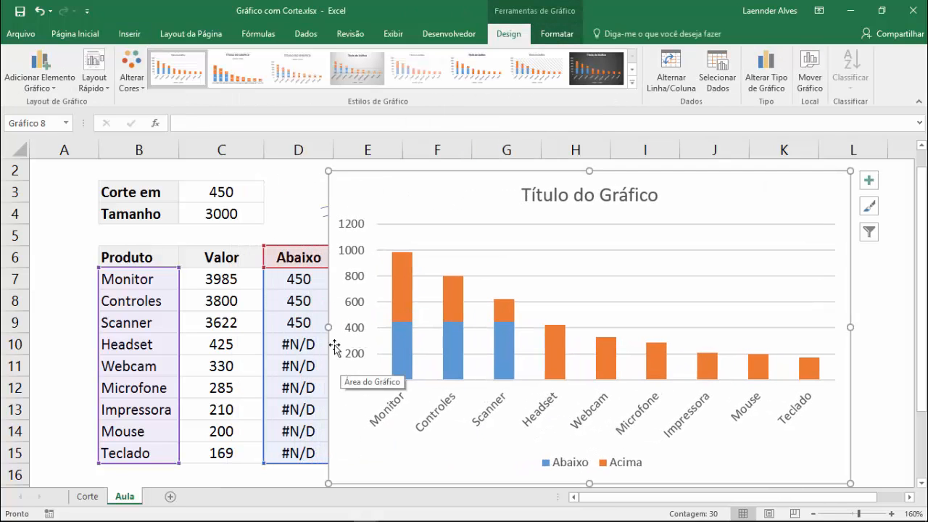
left_click_drag(329, 326, 418, 331)
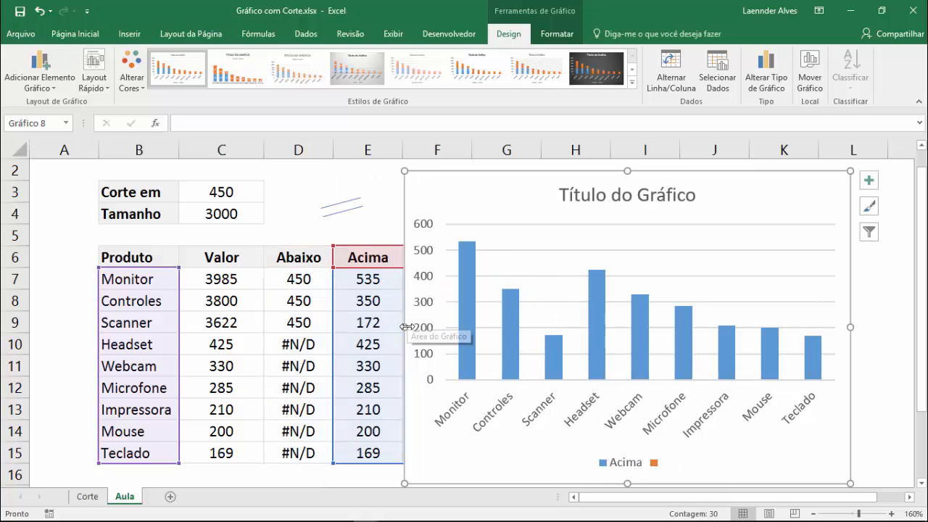
key("ctrl+z")
left_click_drag(405, 328, 414, 317)
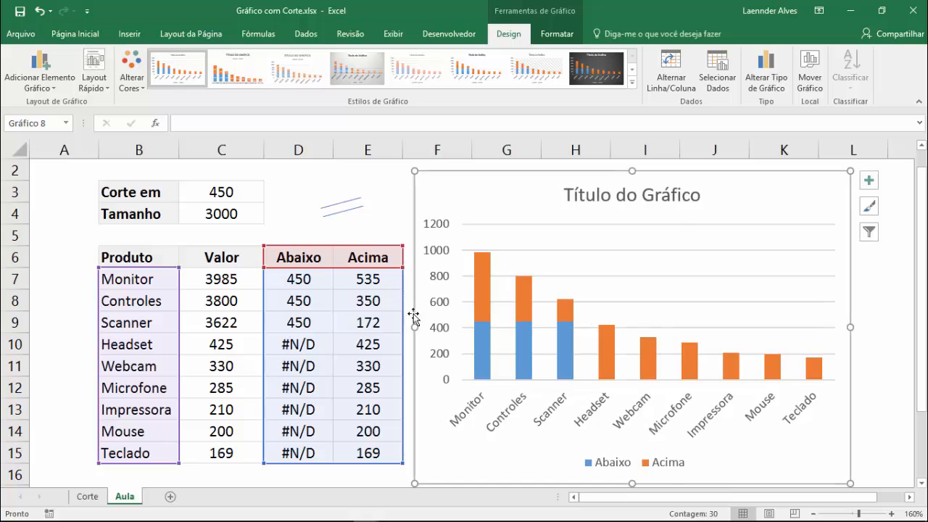
left_click(399, 254)
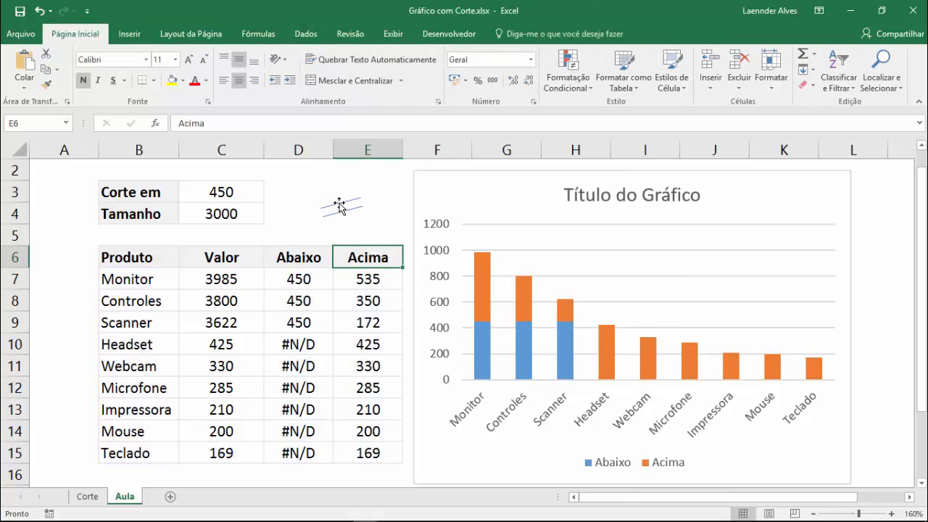
left_click(347, 208)
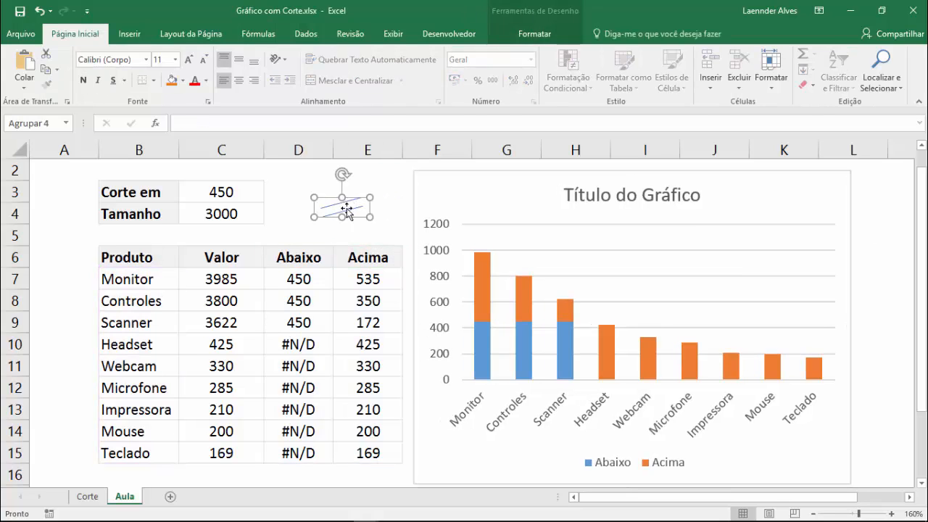
left_click(395, 226)
Step: Delete the chart title
left_click(573, 197)
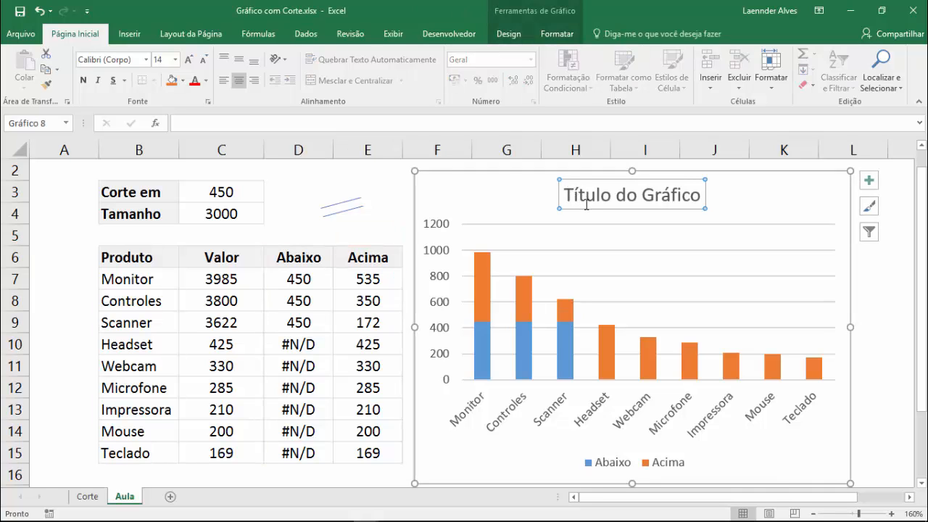
left_click(584, 207)
key("Delete")
key("Escape")
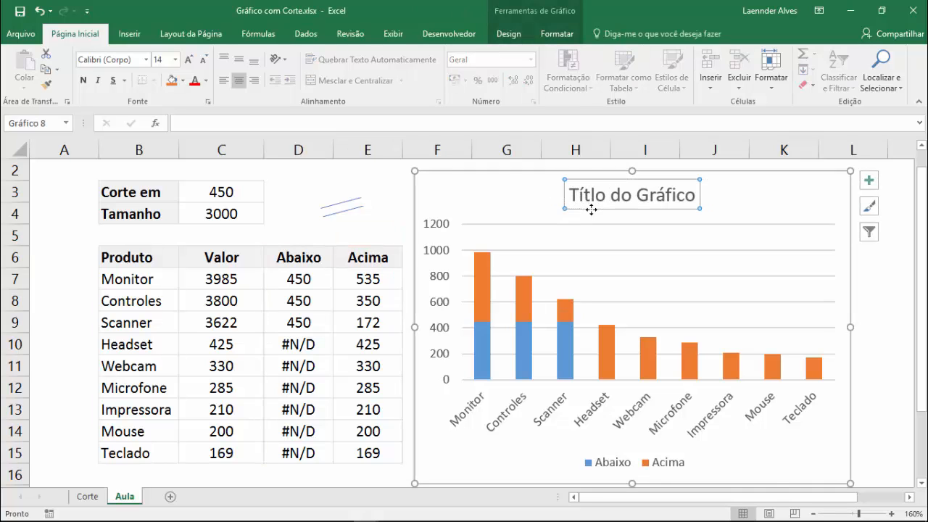
key("Delete")
Step: Delete the chart's horizontal gridlines, vertical axis and legend, and widen the chart to the end of column L
left_click(506, 219)
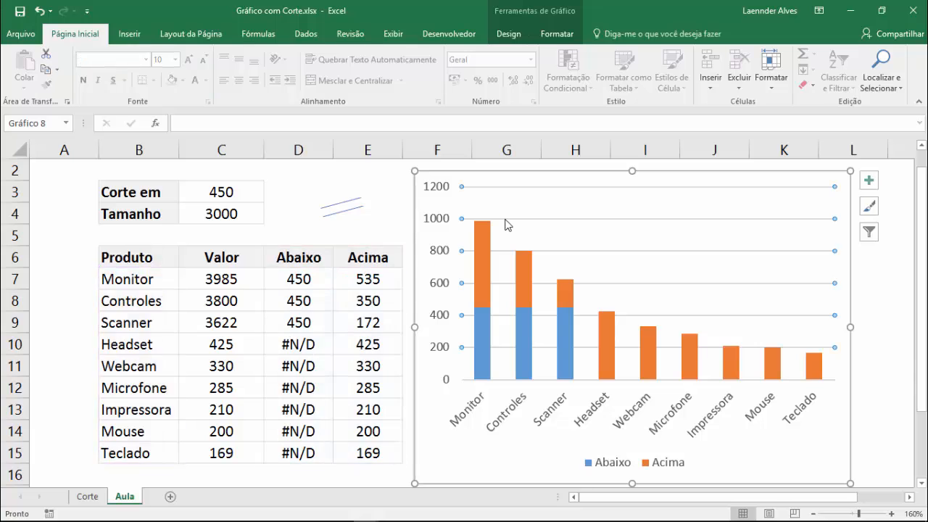
key("Delete")
left_click(441, 221)
key("Delete")
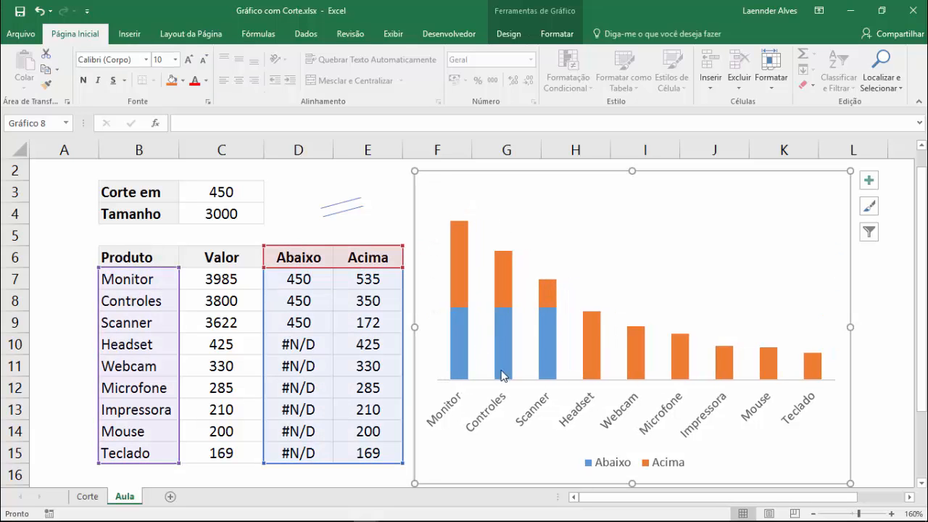
left_click(636, 458)
key("Delete")
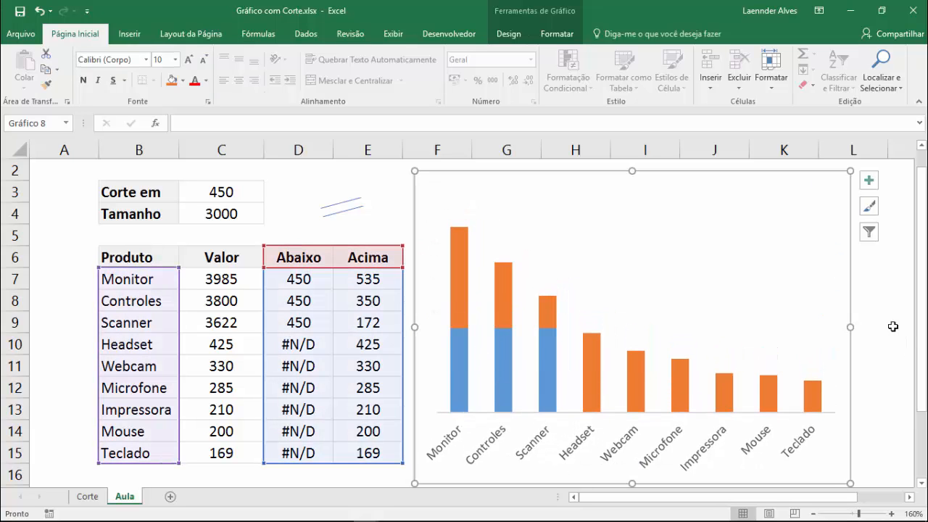
left_click_drag(857, 329, 883, 329)
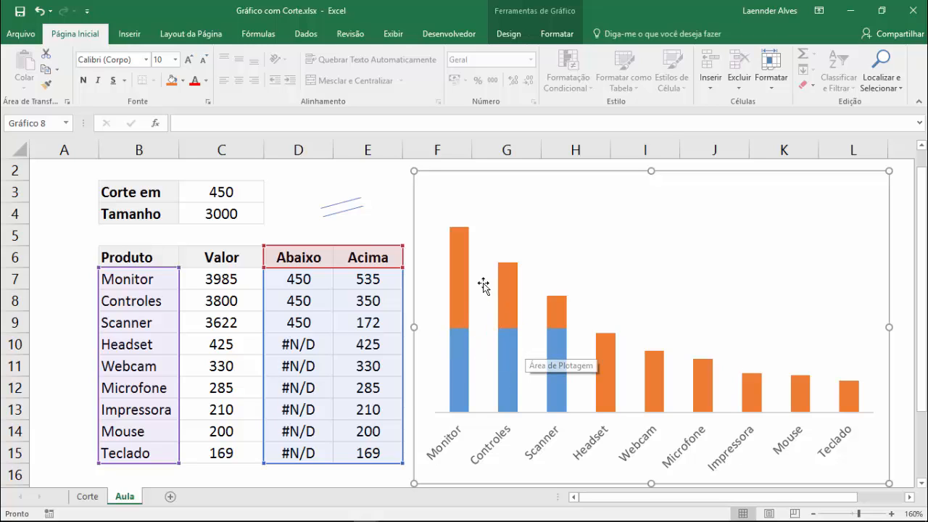
Step: Format the Acima series with a white fill and a dark blue-grey outline
left_click(458, 286)
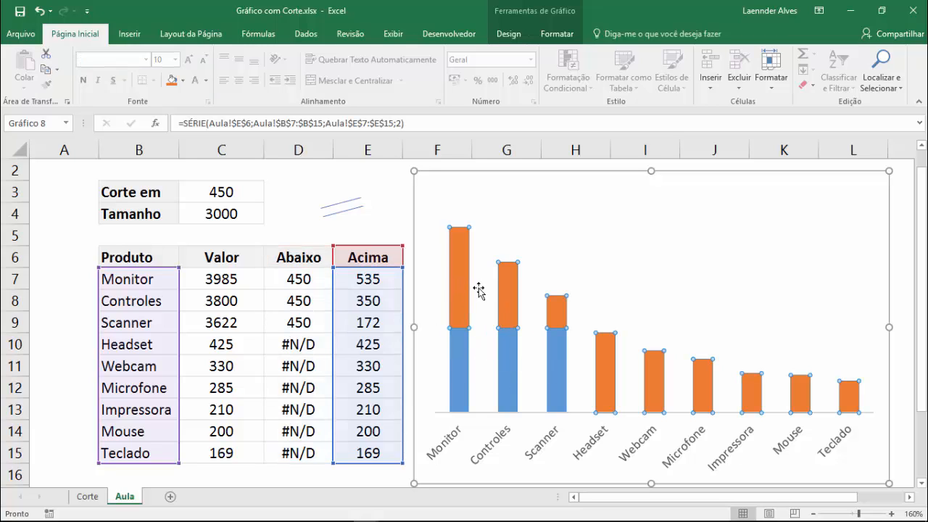
left_click(184, 81)
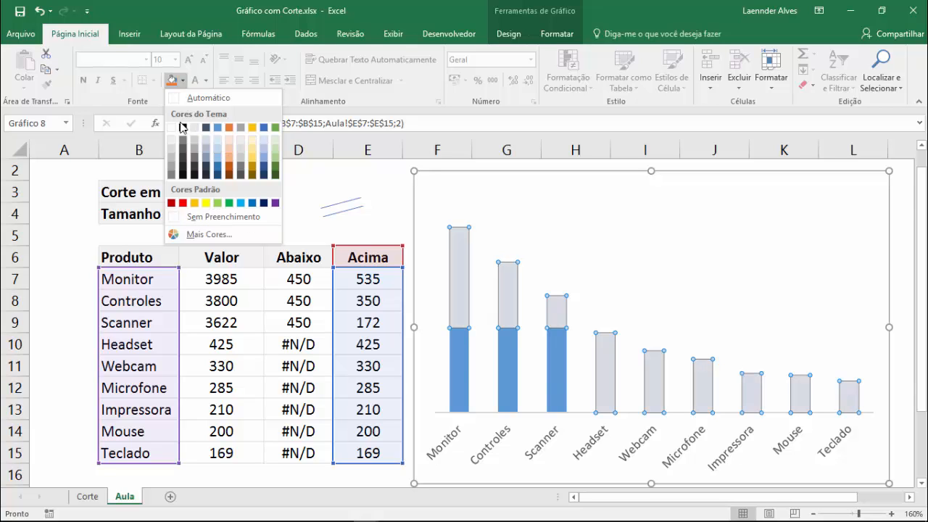
key("Escape")
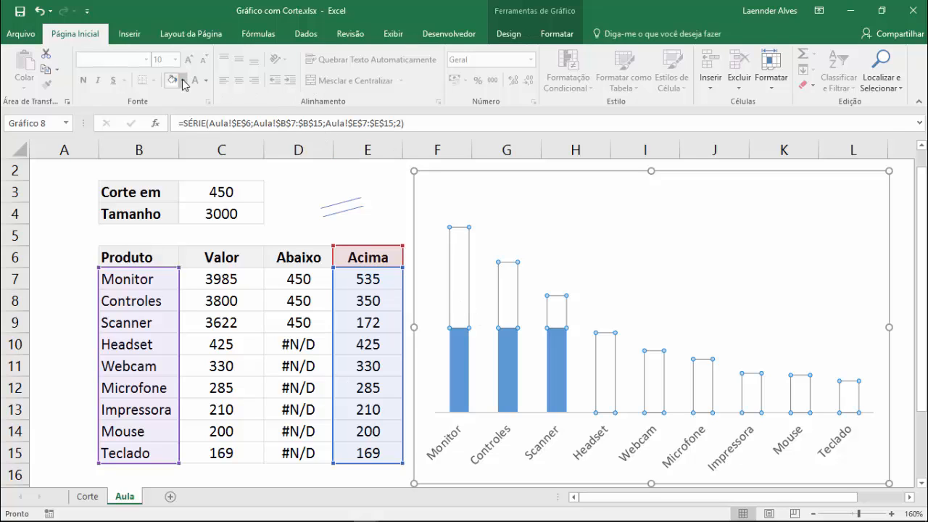
left_click(526, 40)
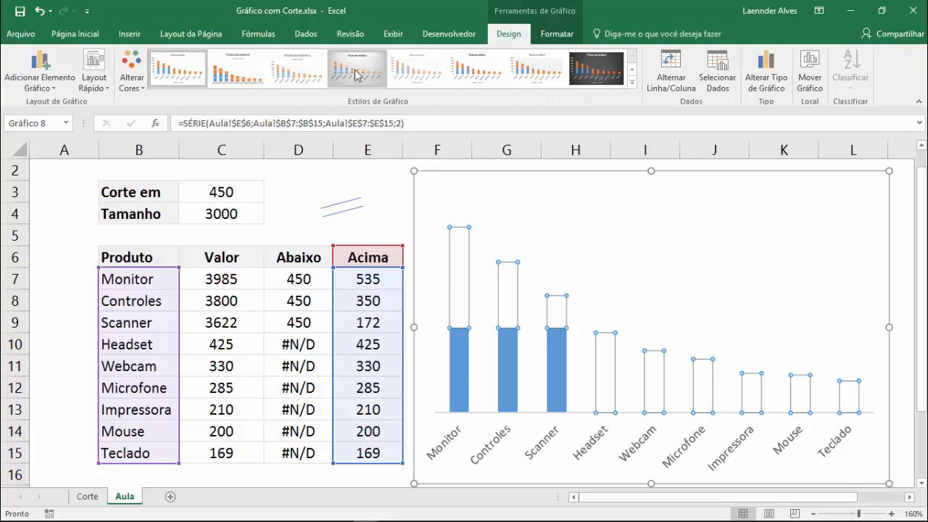
left_click(555, 34)
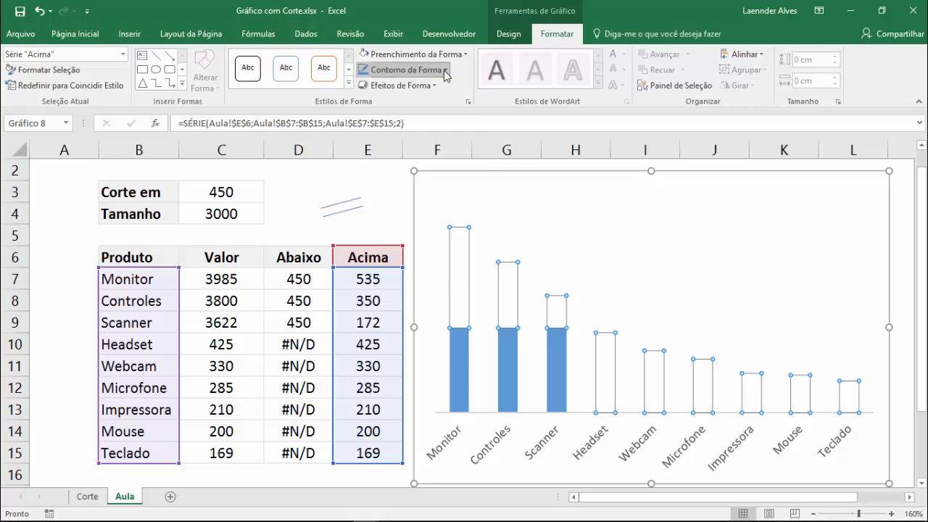
left_click(403, 70)
left_click(397, 118)
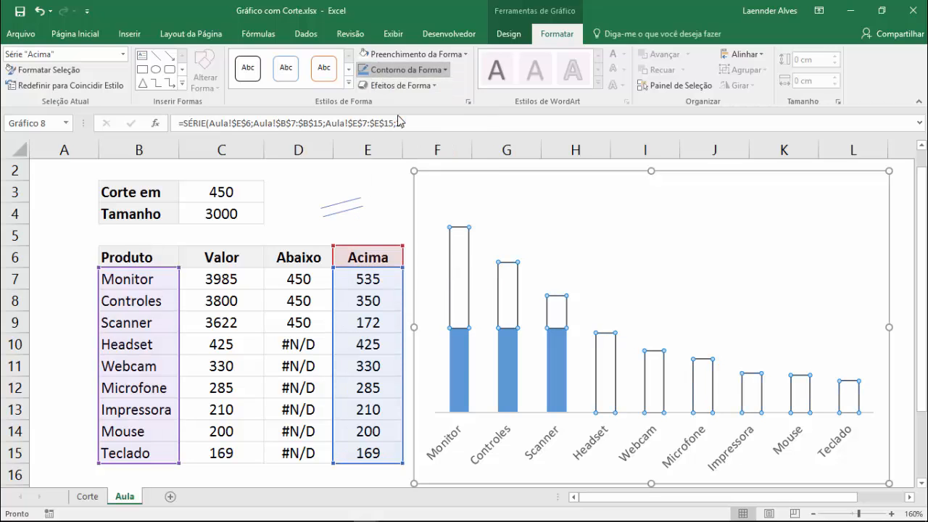
Step: Give the Abaixo series the same dark blue-grey outline and white fill as the Acima bars
left_click(464, 354)
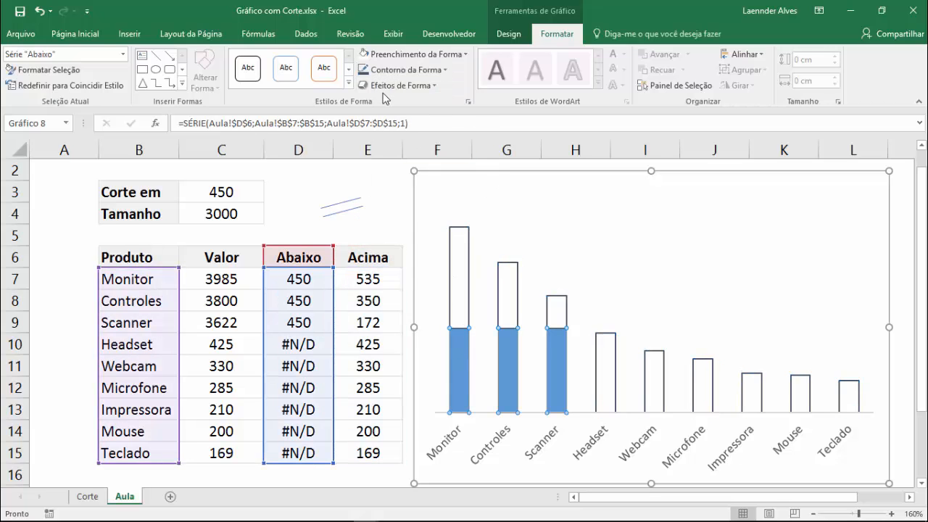
left_click(406, 70)
left_click(397, 117)
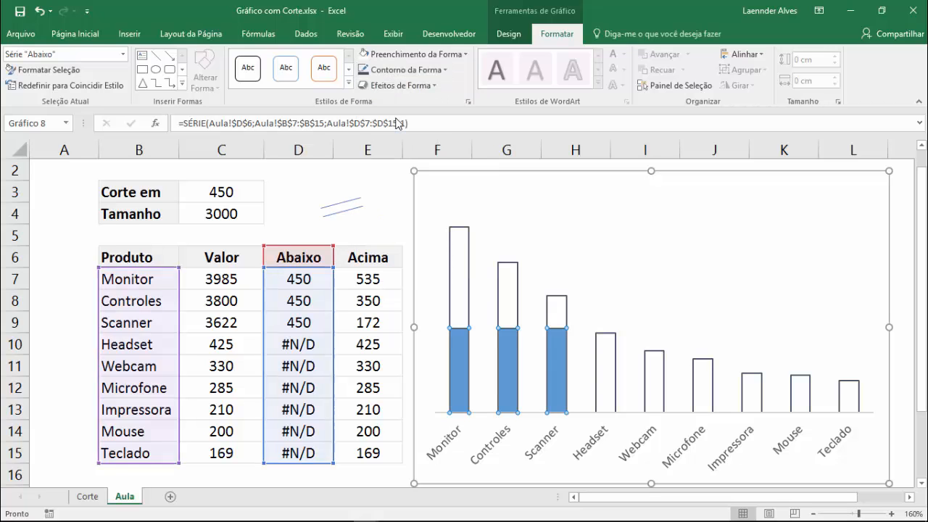
left_click(456, 56)
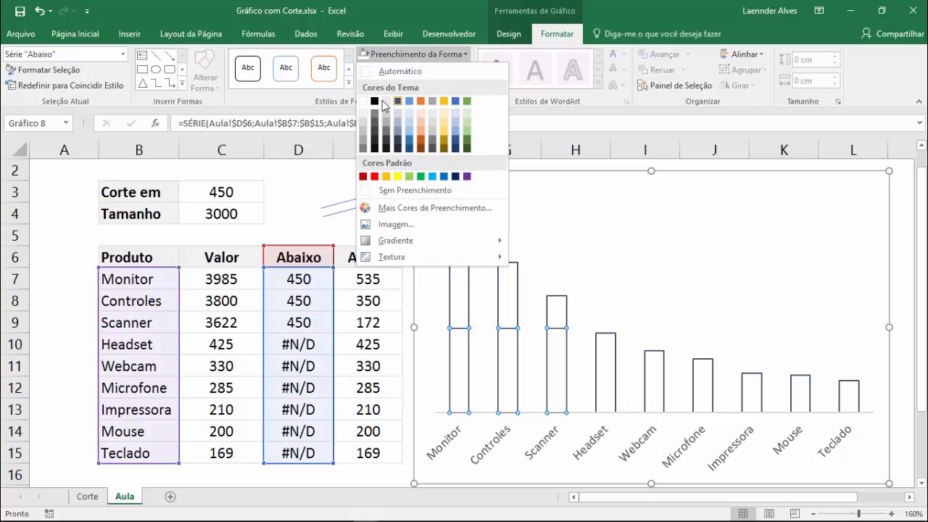
left_click(391, 188)
left_click(486, 343)
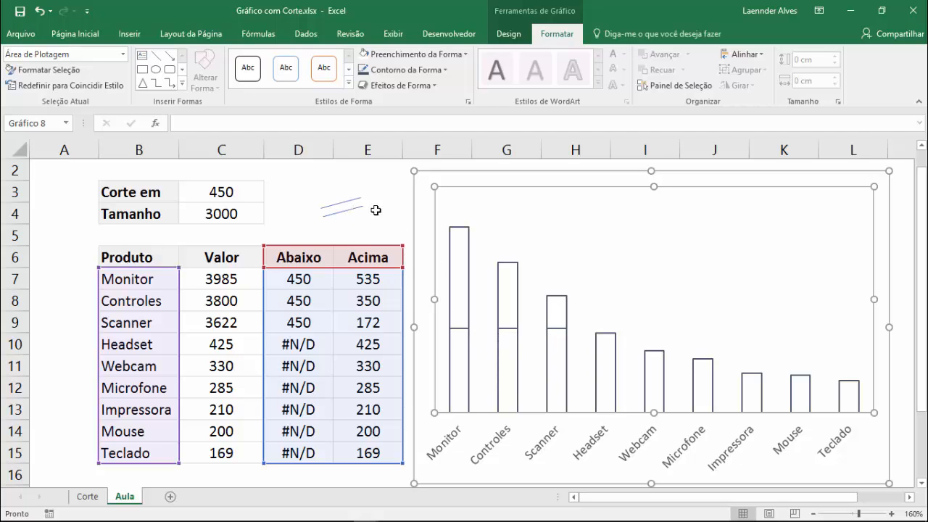
Step: Try cutting the double-line group and pasting it into the chart across the joint of the Monitor bar, and undo it
left_click(349, 210)
mouse_move(367, 219)
left_mouse_down()
mouse_move(474, 330)
mouse_move(410, 300)
mouse_move(372, 206)
left_mouse_up()
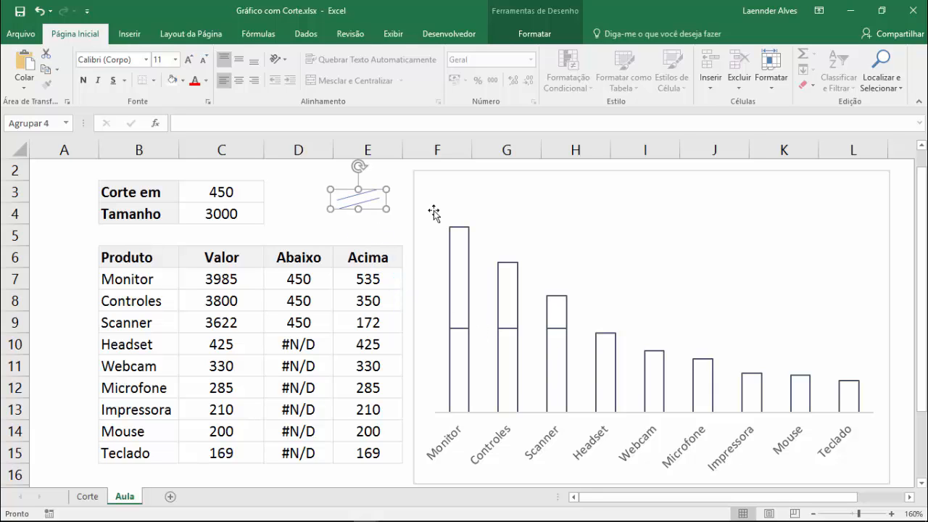
key("ctrl+x")
left_click(497, 178)
key("ctrl+v")
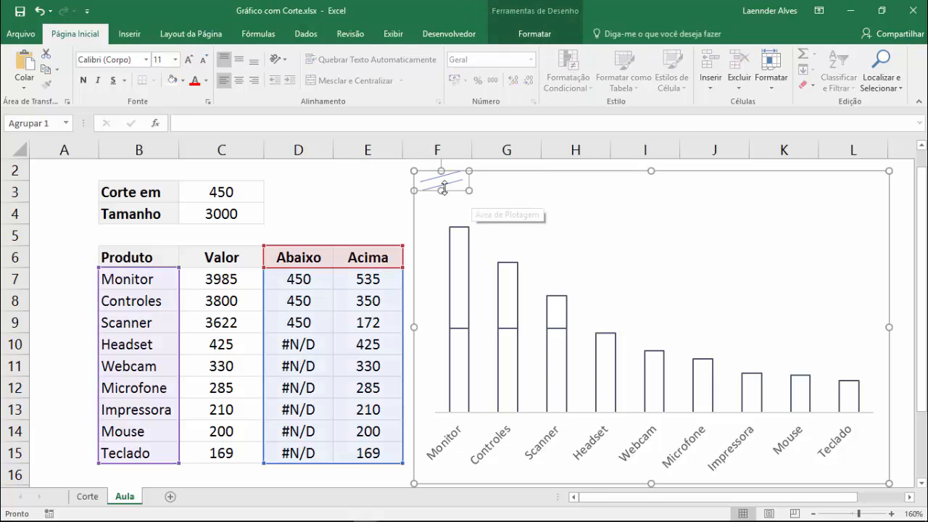
left_click_drag(453, 191, 473, 341)
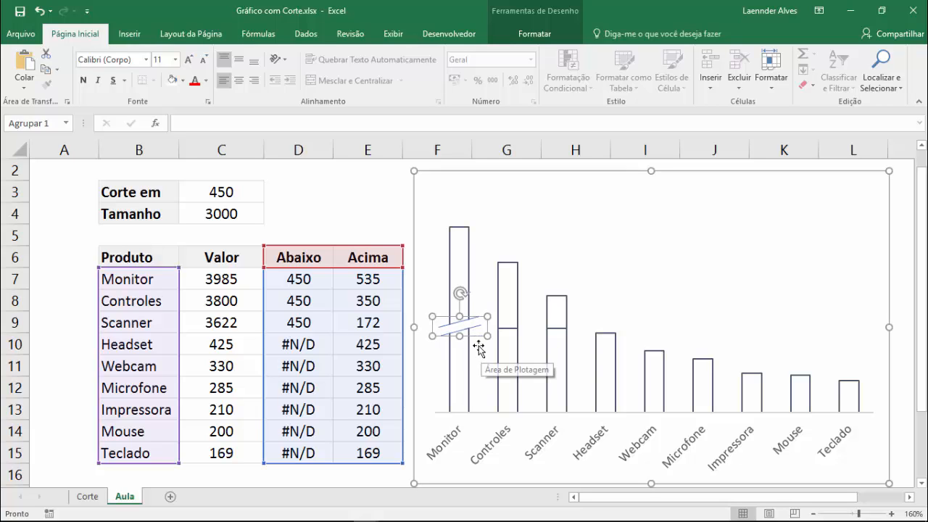
left_click(367, 217)
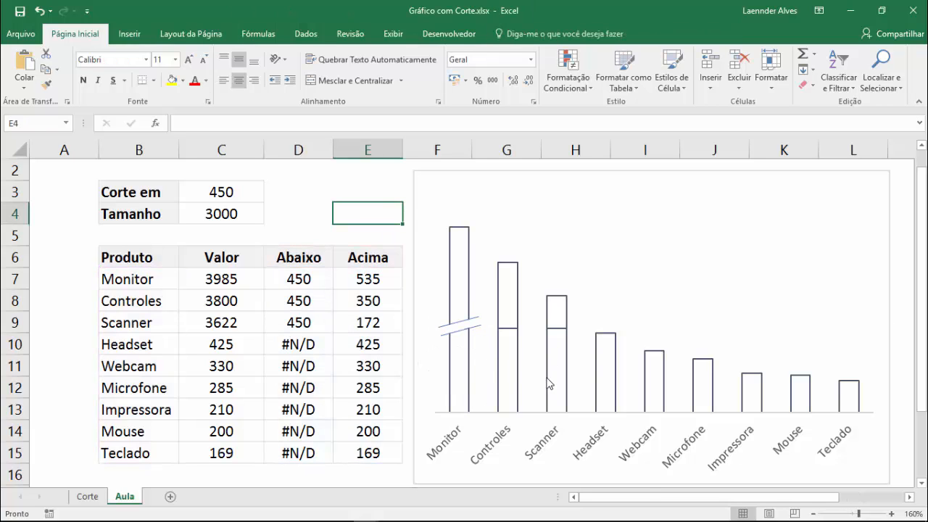
left_click(489, 322)
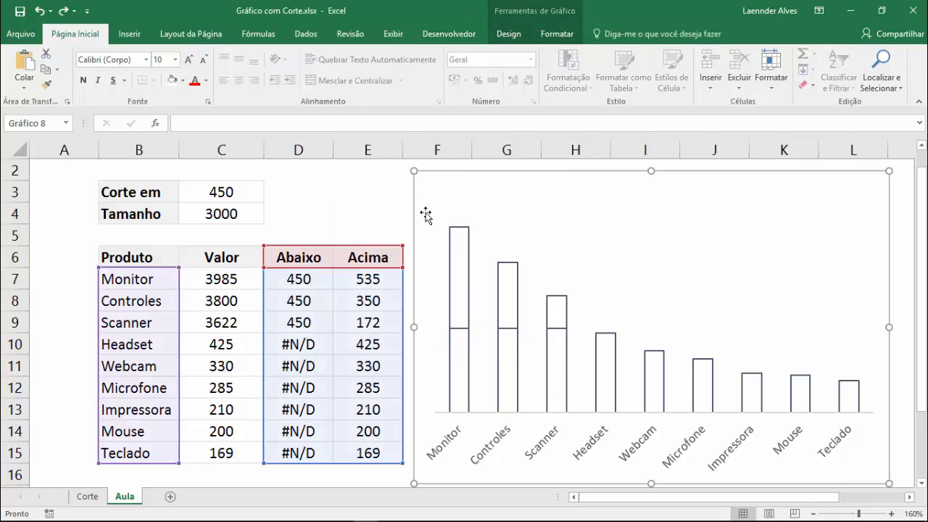
key("ctrl+z")
Step: Move the double-line group towards column D in rows 3 and 4, and undo a trial resize of it
left_click_drag(376, 211, 344, 214)
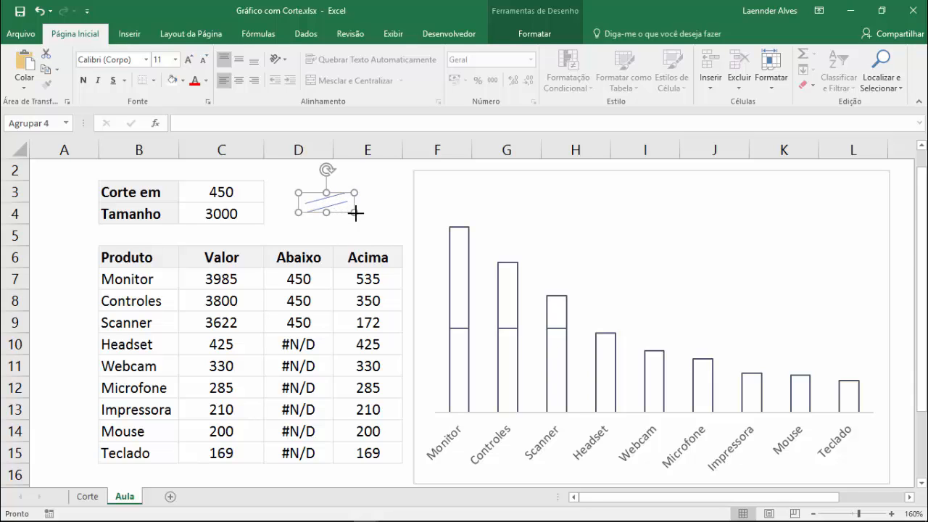
left_click_drag(355, 212, 379, 228)
key("ctrl+z")
Step: Draw a trial rectangle about 1.62 cm wide and 0.51 cm high over the Abaixo header, and delete it
left_click(129, 34)
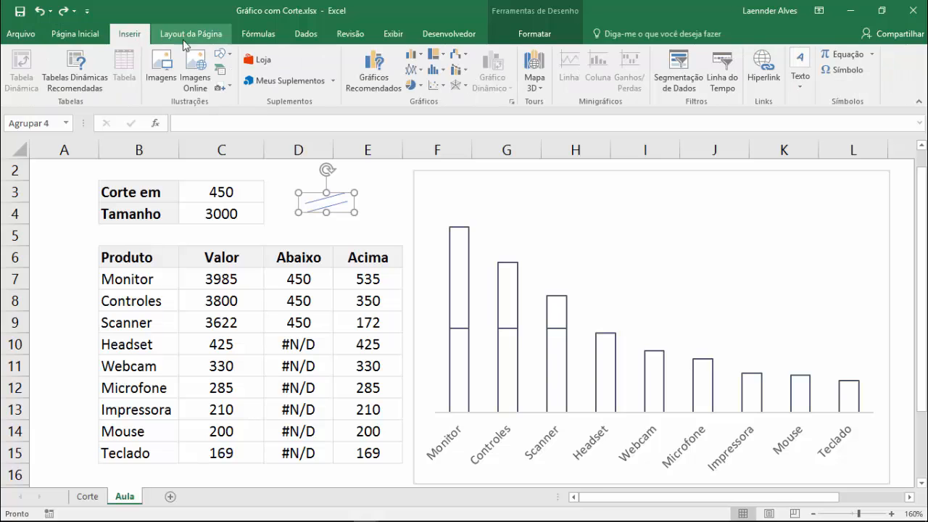
left_click(221, 54)
left_click(258, 96)
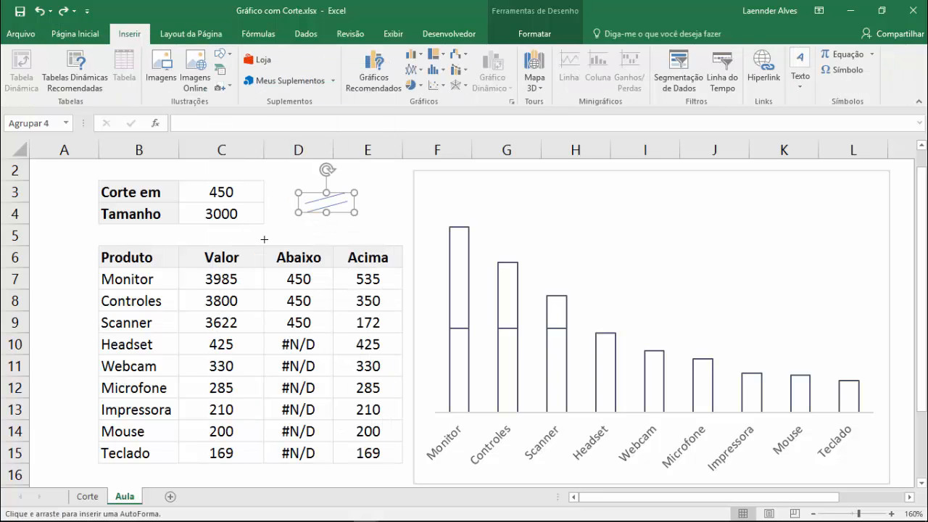
mouse_move(263, 239)
left_mouse_down()
mouse_move(355, 258)
mouse_move(331, 259)
left_mouse_up()
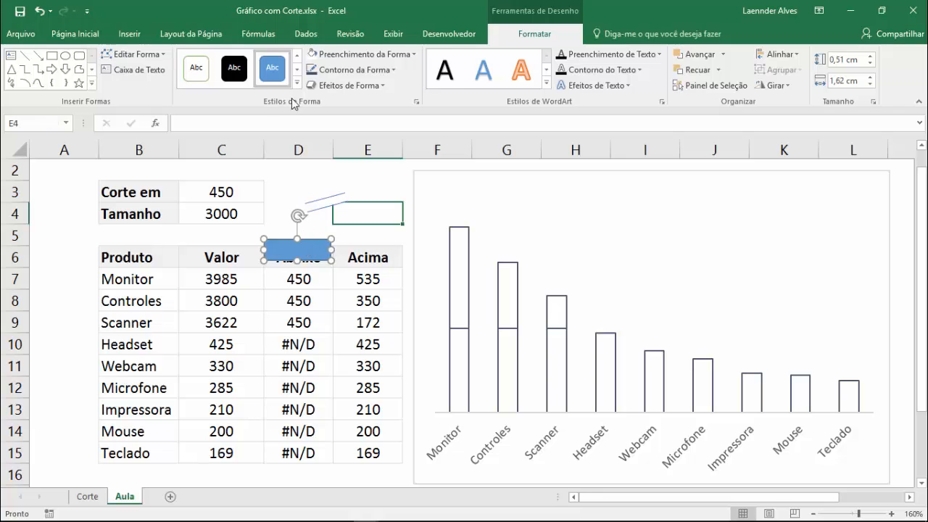
key("Delete")
Step: Draw a trial lightning bolt shape below the double-line group, and delete it
left_click(312, 202)
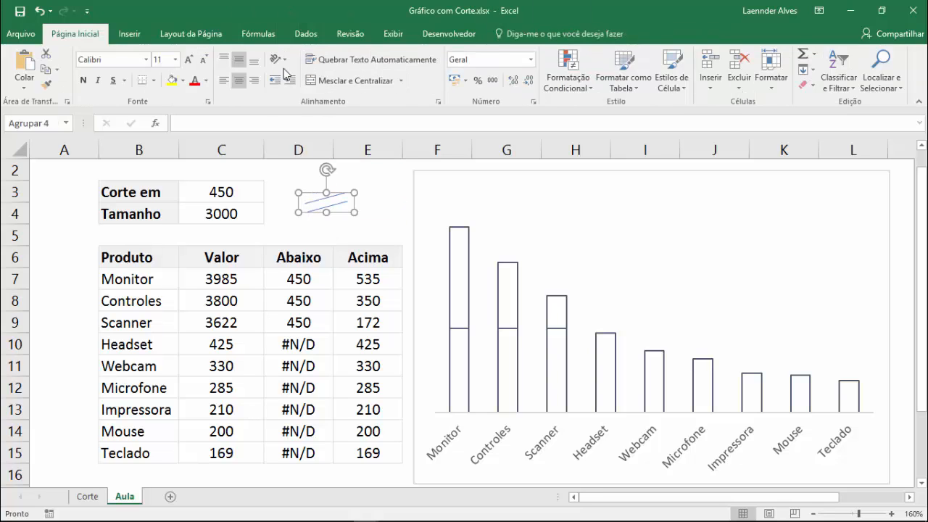
left_click(243, 212)
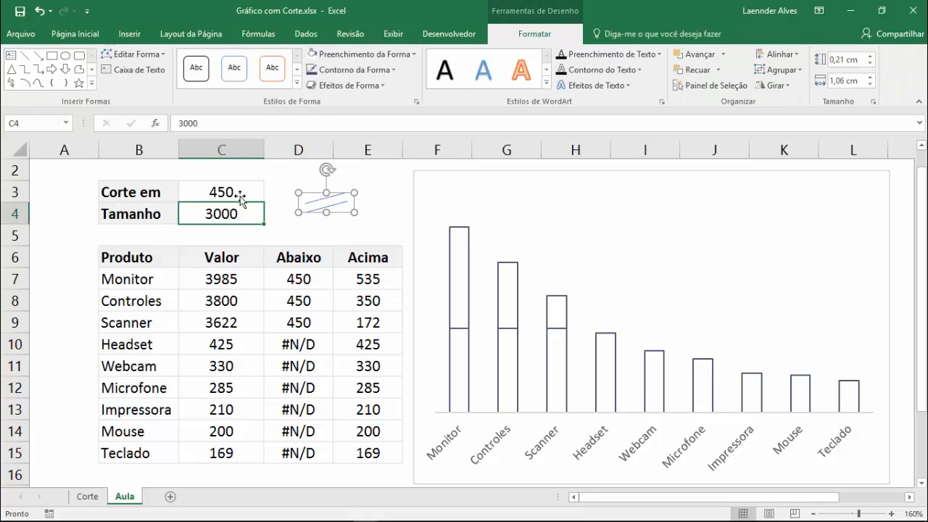
left_click(129, 34)
left_click(223, 54)
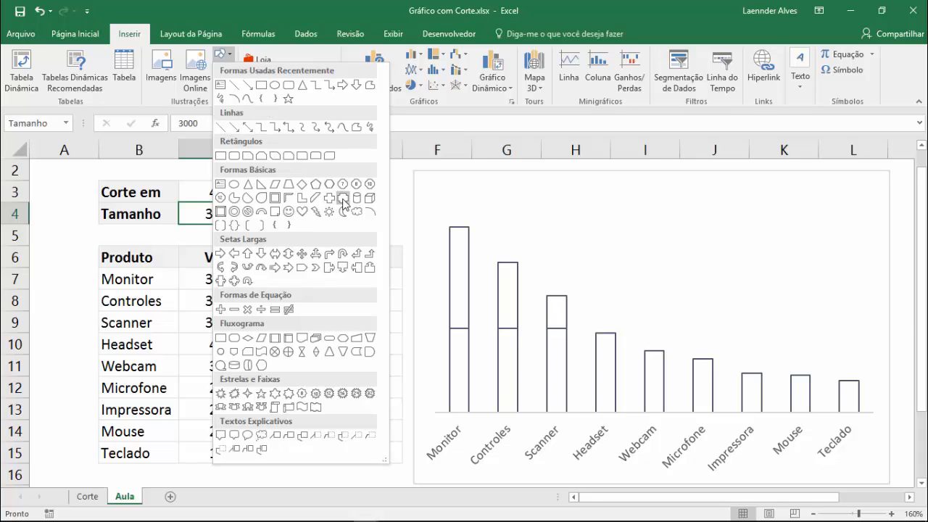
left_click(316, 211)
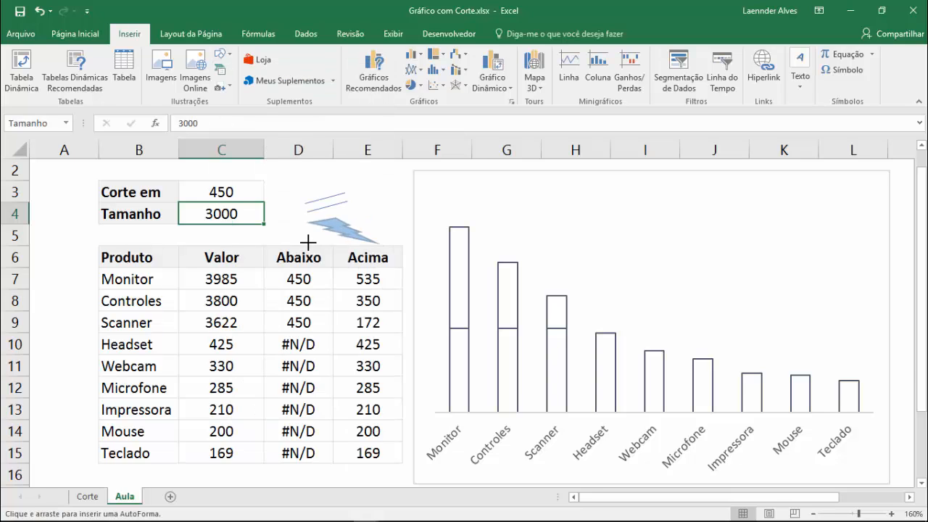
left_click_drag(399, 217, 484, 300)
left_click_drag(444, 345, 292, 243)
left_click(399, 329)
key("Delete")
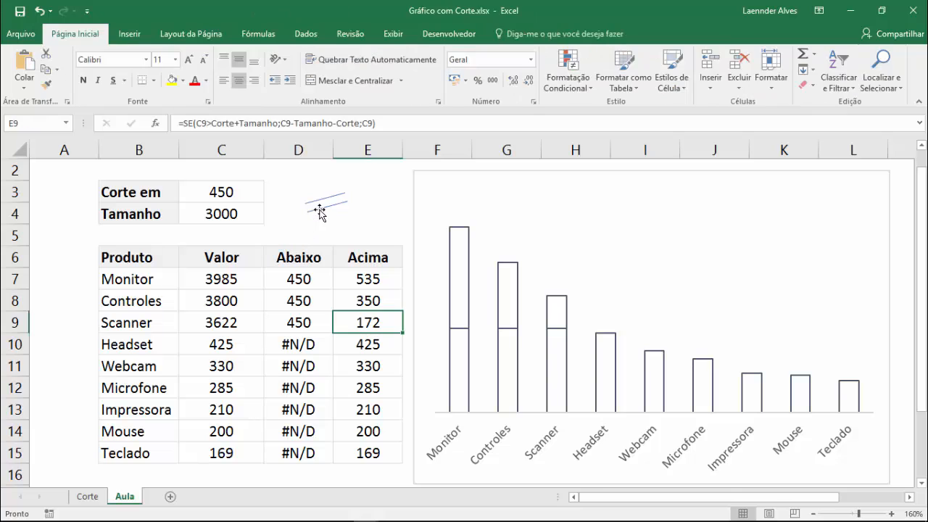
Step: Draw a trial pair of parallel slanted lines, each about 1.08 cm wide and 0.33 cm high, below the double-line group
double_click(323, 208)
key("Escape")
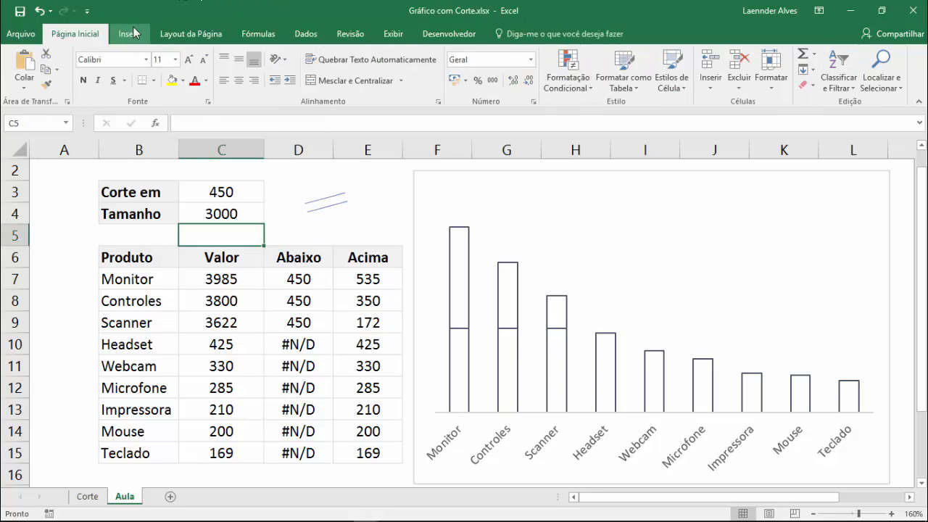
left_click(129, 34)
left_click(223, 55)
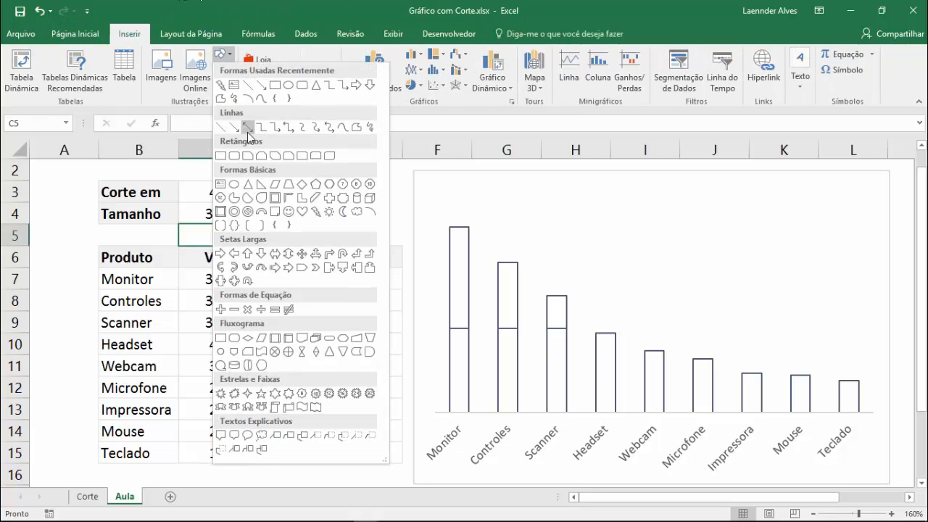
left_click(224, 127)
mouse_move(357, 220)
left_mouse_down()
mouse_move(372, 220)
mouse_move(366, 239)
mouse_move(360, 232)
left_mouse_up()
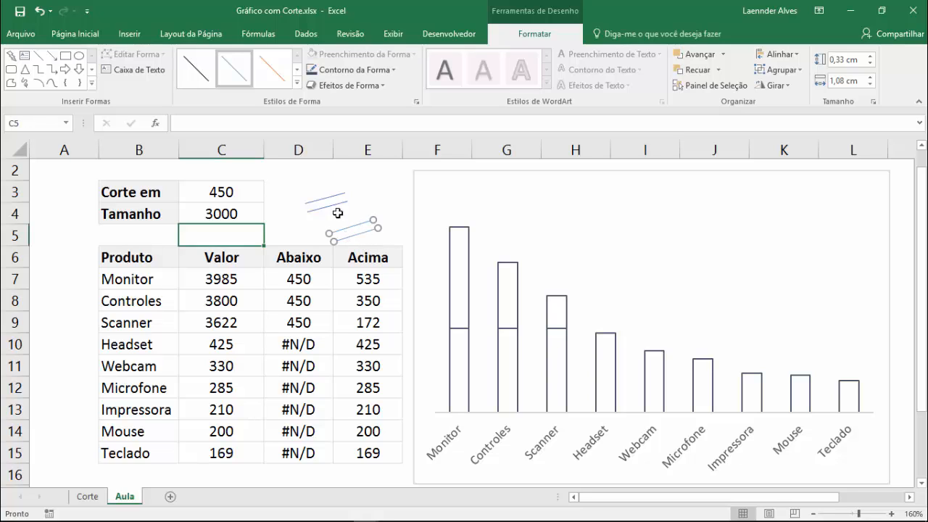
Step: Try enlarging the double-line group to about 1.82 cm wide and 0.47 cm high, and undo the resize
left_click(358, 212)
left_click(377, 218)
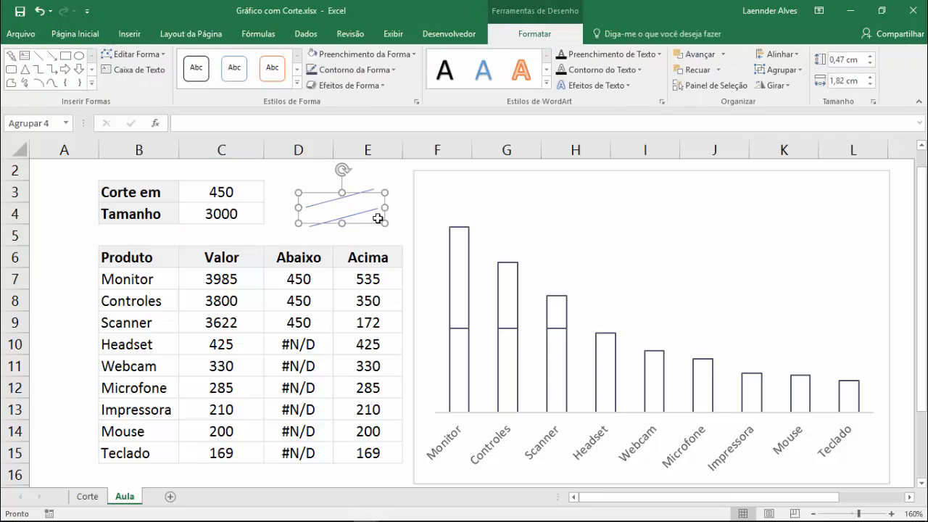
left_click(370, 240)
left_click(361, 229)
key("ctrl+z")
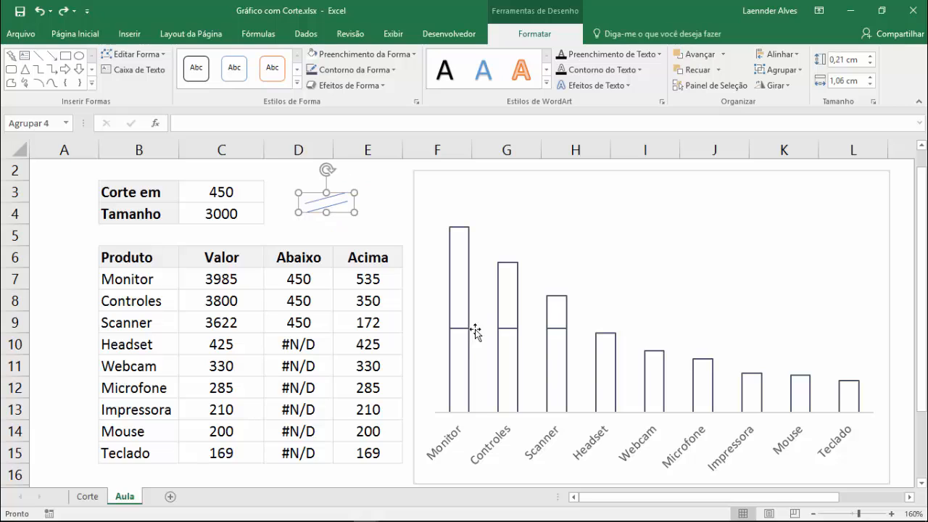
Step: Add a series named Corte to the chart, using the Abaixo values in D7:D15
left_click(476, 184)
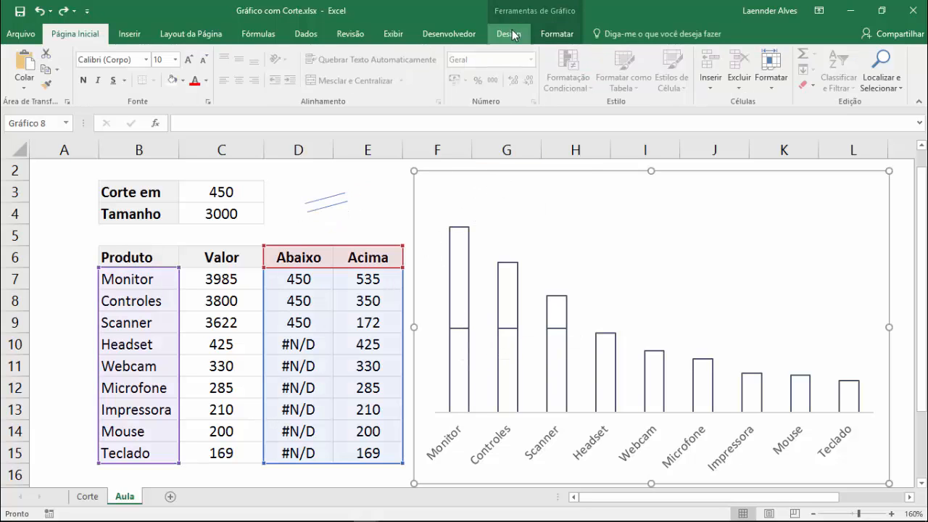
left_click(509, 34)
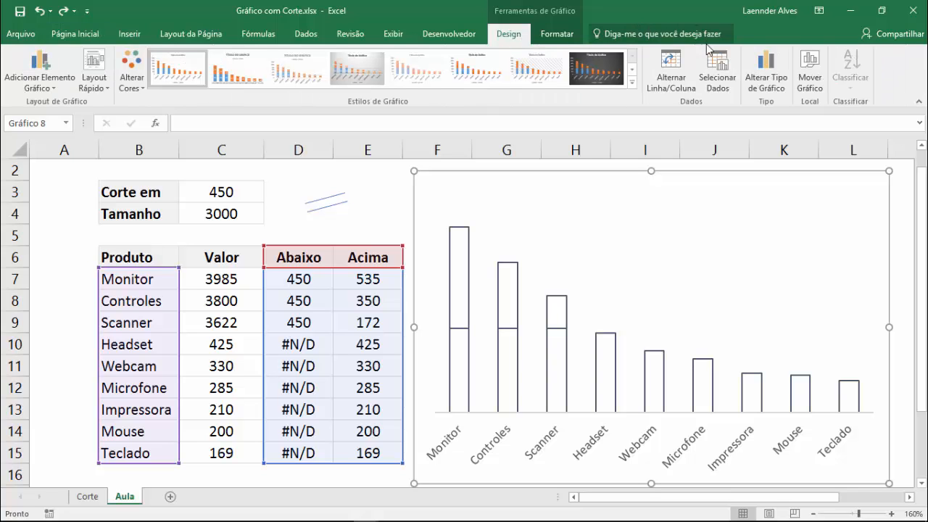
left_click(714, 81)
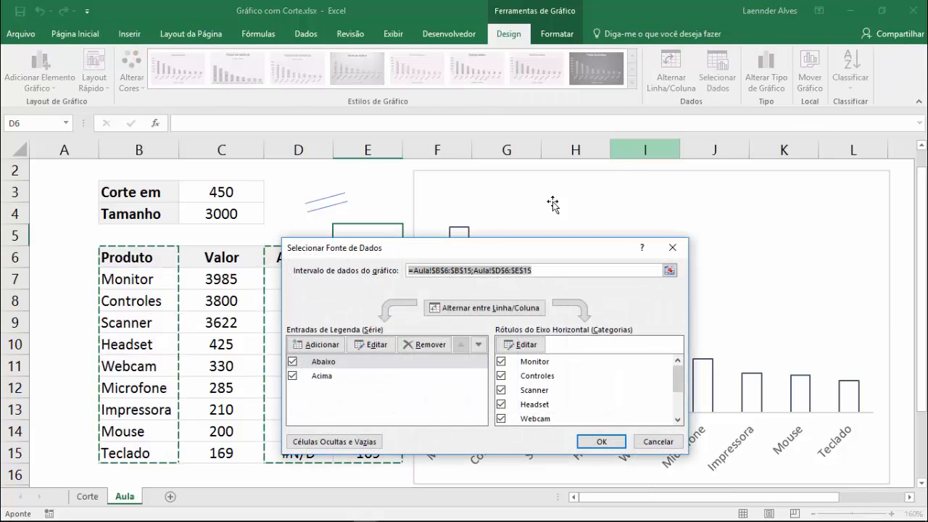
left_click_drag(436, 255, 606, 108)
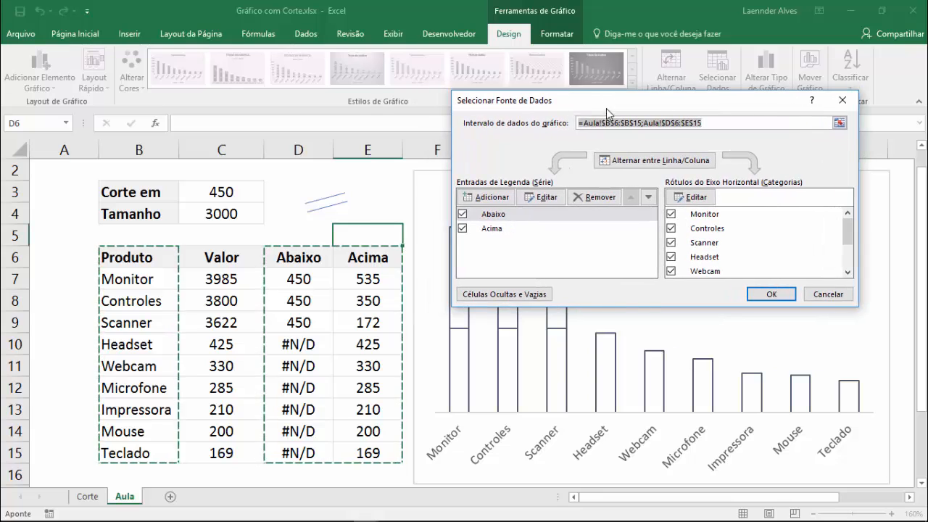
left_click(490, 198)
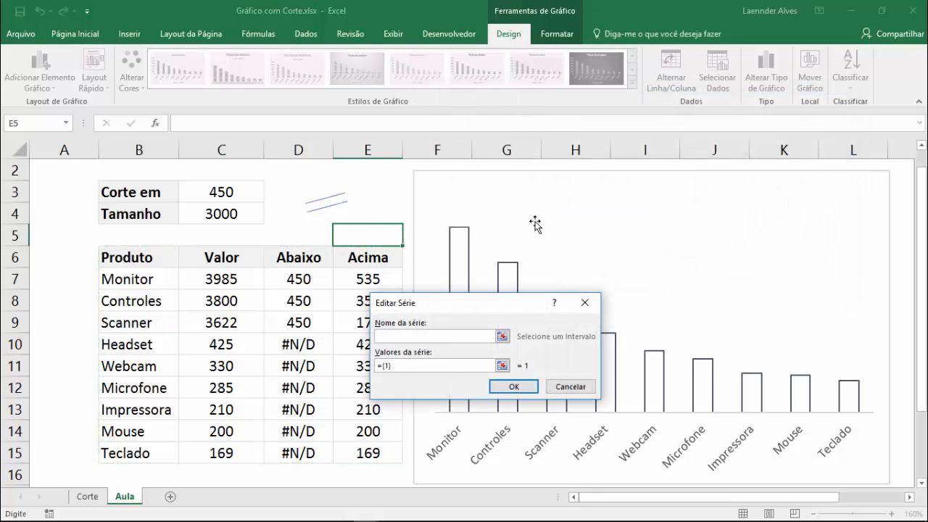
type("Corte")
left_click_drag(394, 366, 369, 366)
key("BackSpace")
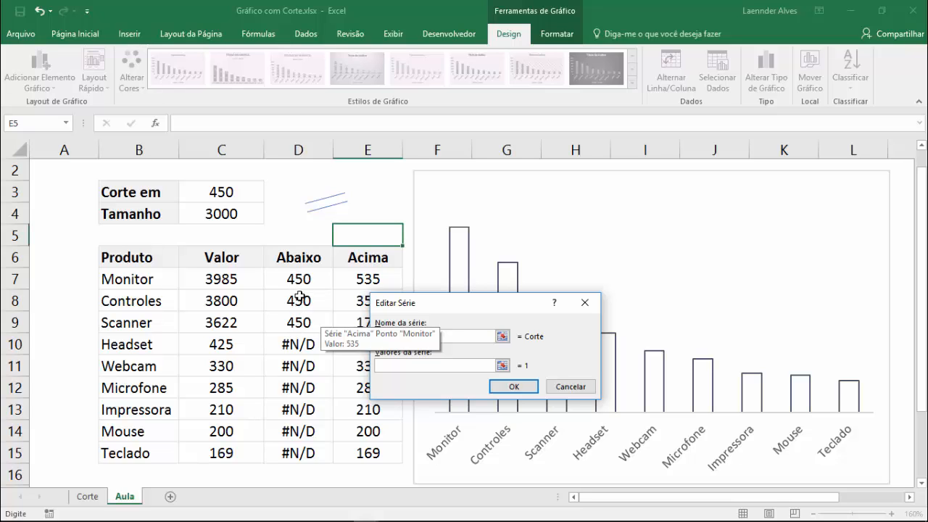
left_click_drag(301, 279, 300, 452)
left_click(514, 387)
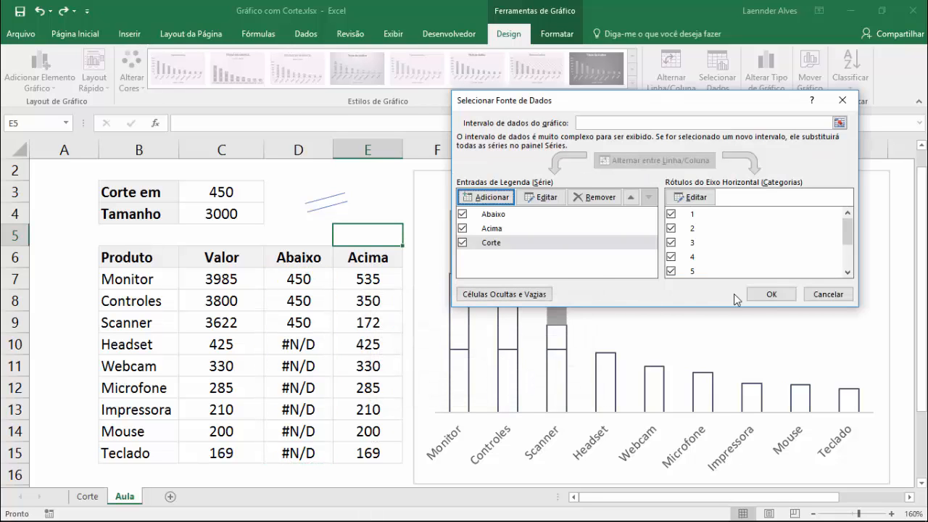
left_click(770, 294)
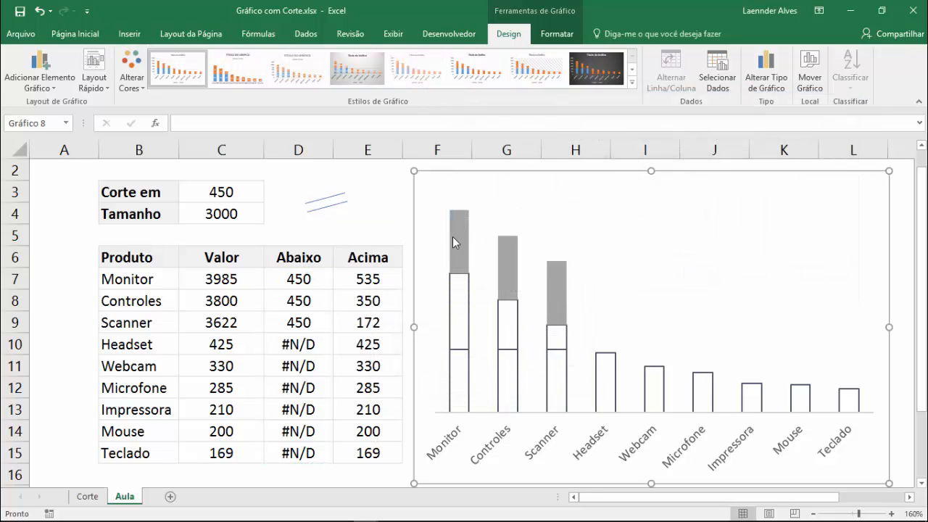
Step: Change the Corte series in the chart to the Linhas com Marcadores type, keeping it on the primary axis
left_click(452, 237)
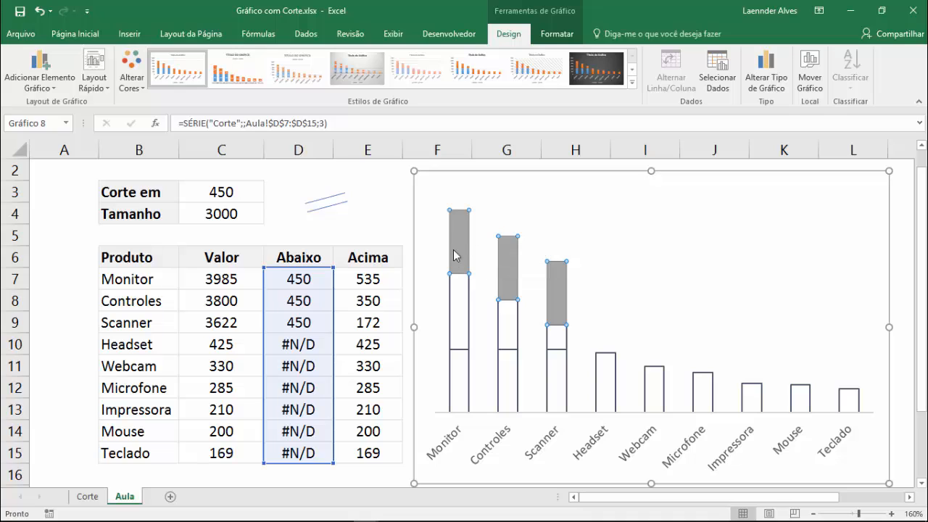
mouse_move(464, 251)
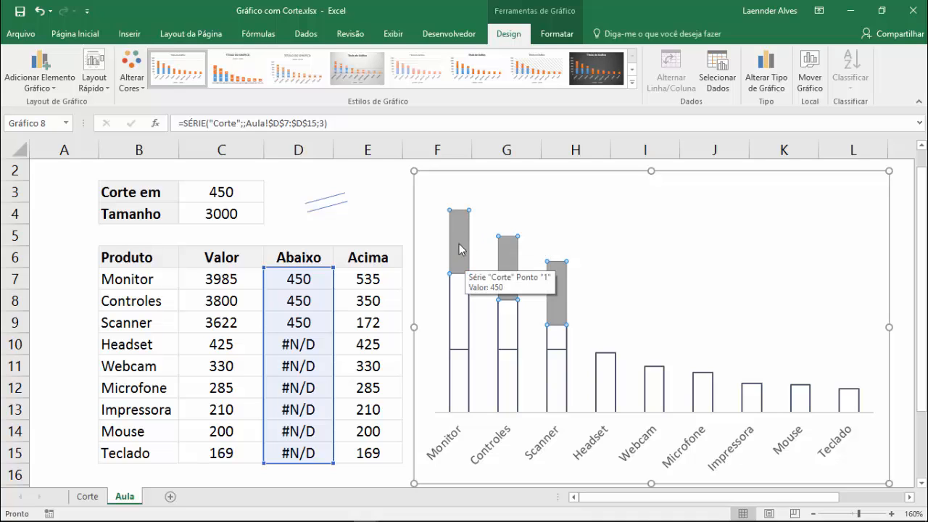
right_click(457, 231)
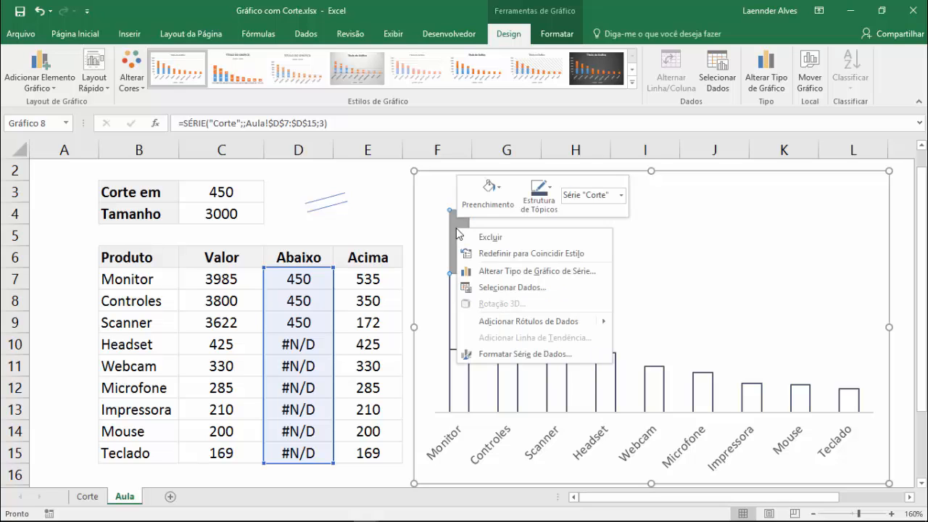
left_click(503, 271)
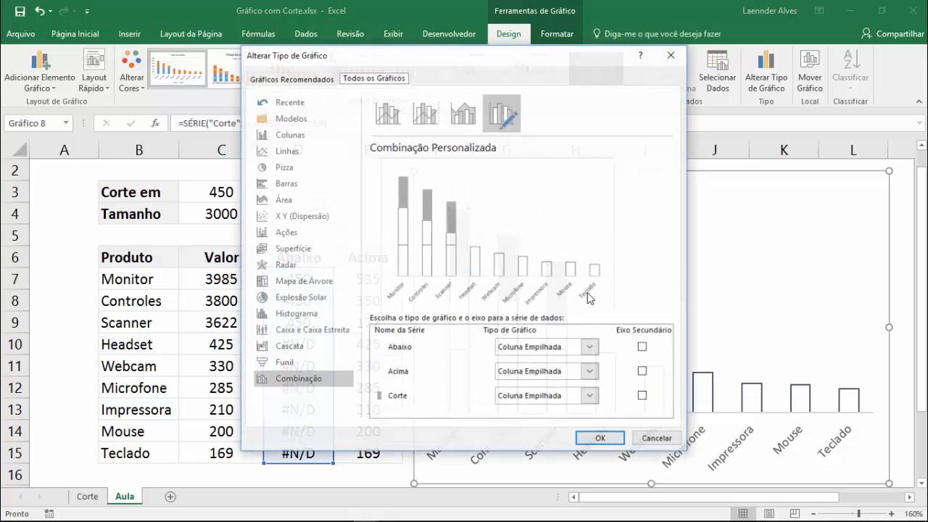
left_click(531, 396)
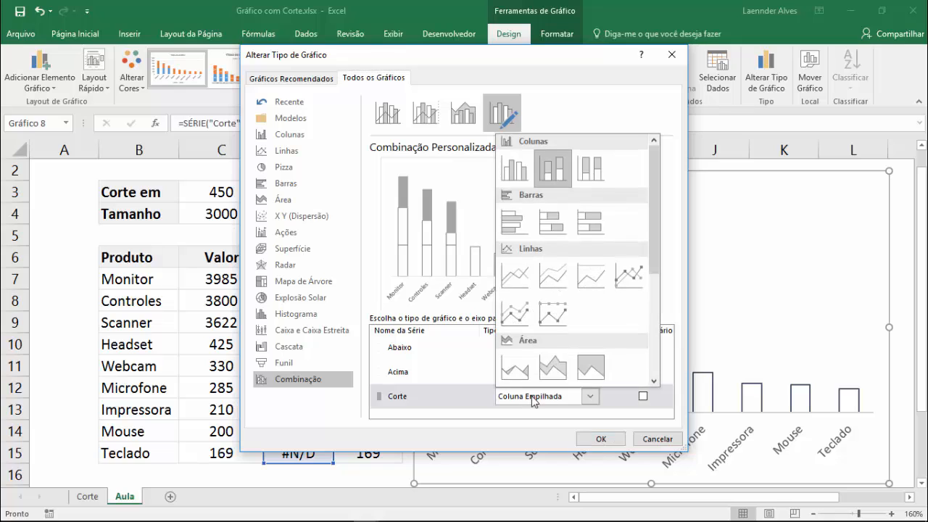
left_click(629, 276)
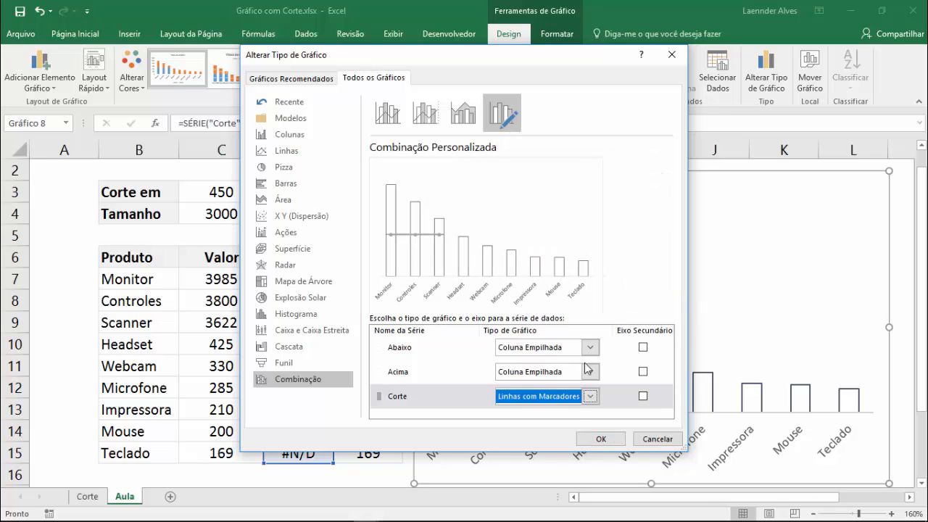
left_click(601, 439)
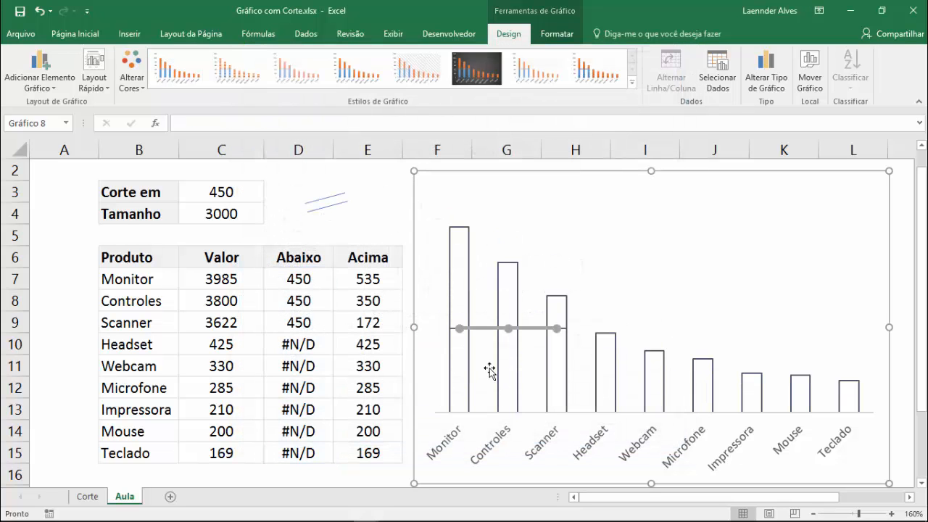
left_click(361, 342)
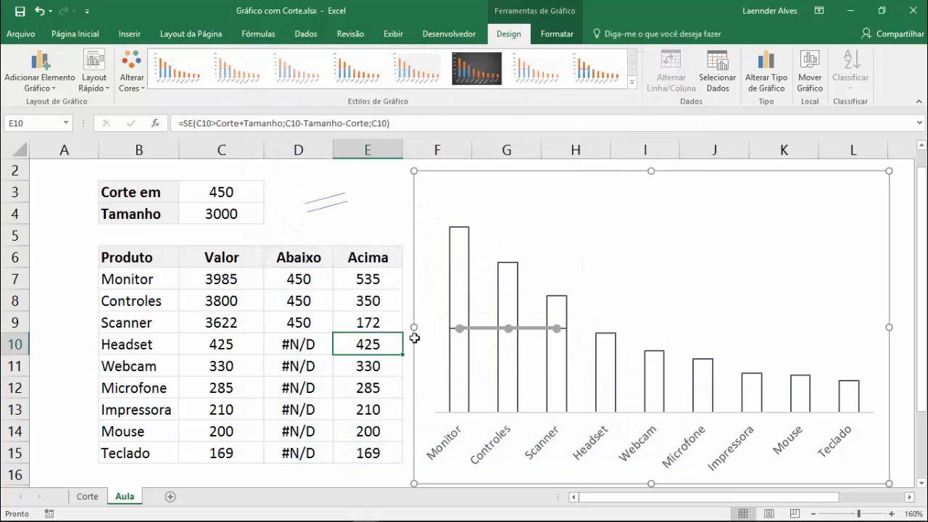
Step: Format the Corte series with Sem linha so that only its markers are drawn on the bars
left_click(484, 330)
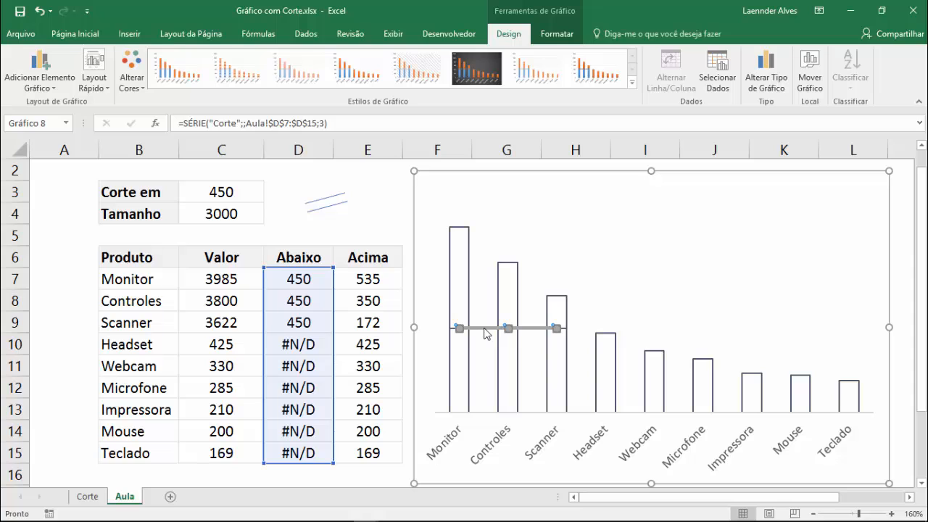
right_click(484, 330)
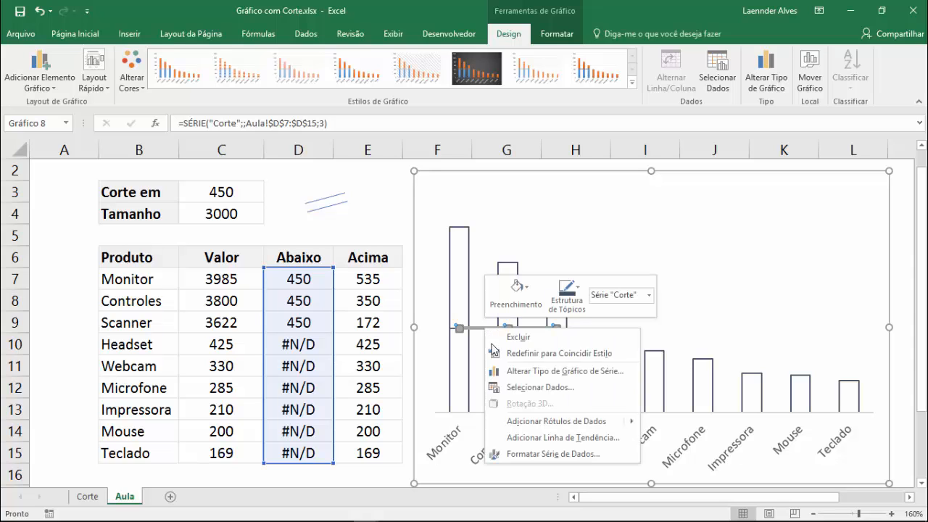
left_click(532, 454)
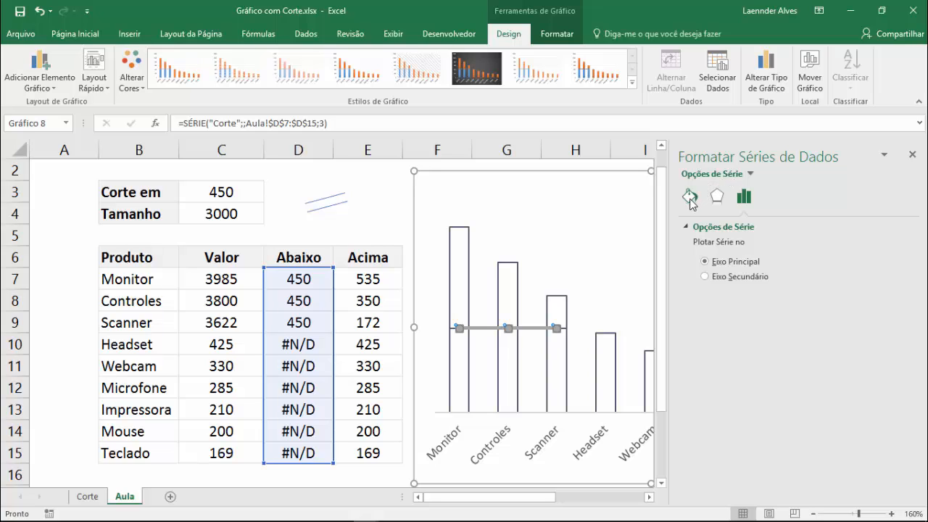
left_click(690, 197)
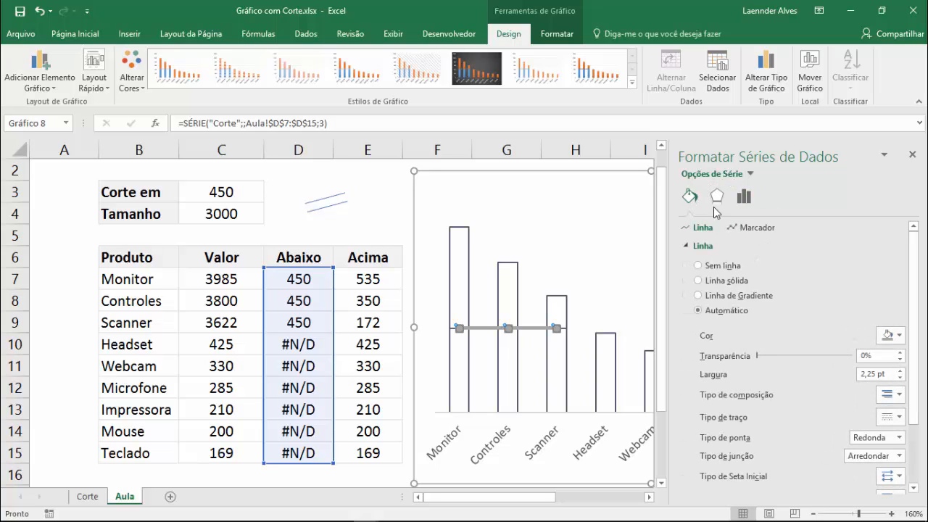
left_click(715, 265)
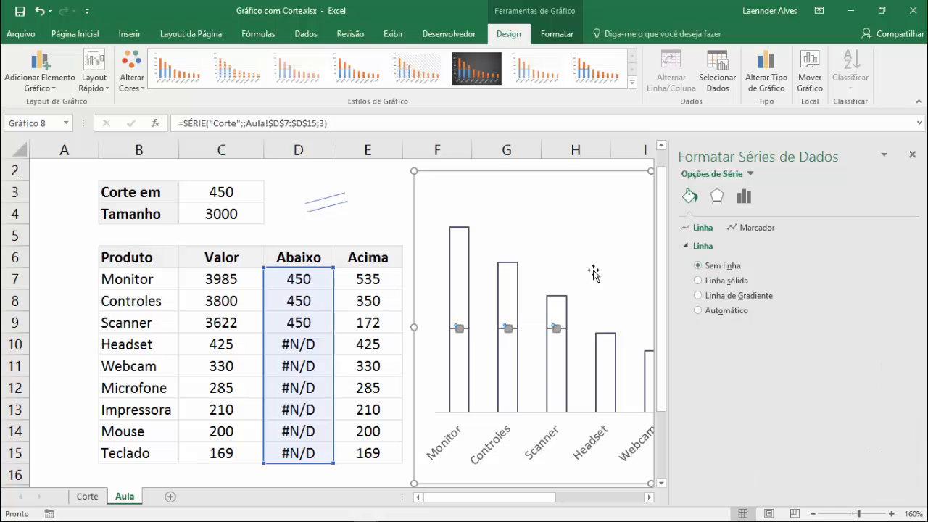
left_click(339, 258)
left_click(458, 330)
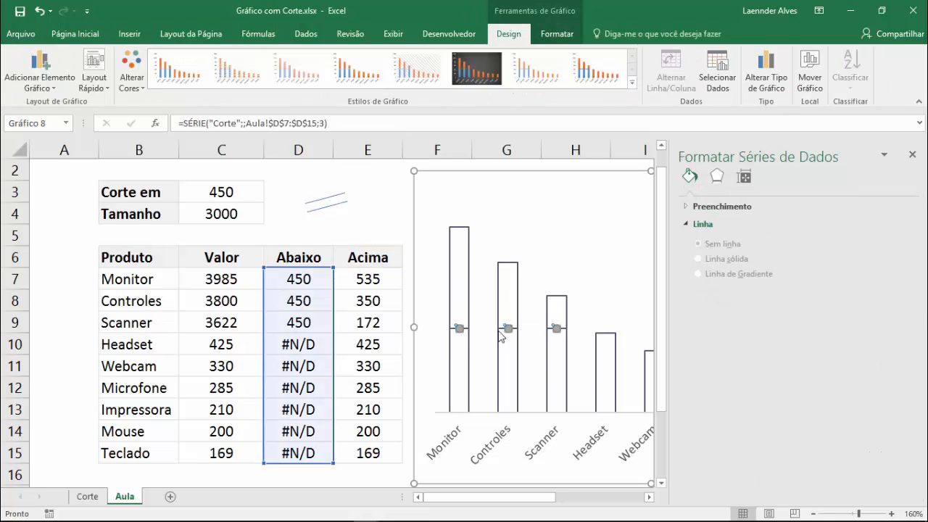
left_click(912, 154)
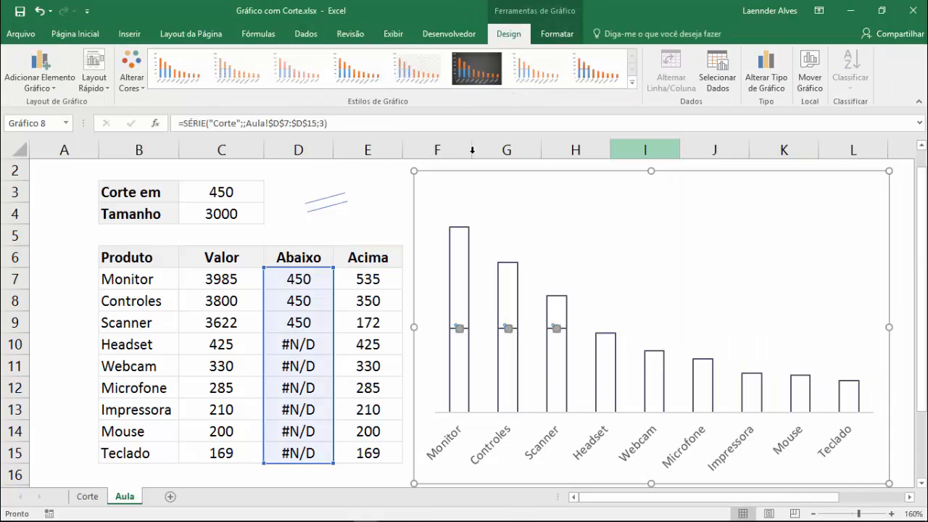
Step: Copy the double-line group and paste it onto the Corte series as its marker
left_click(334, 210)
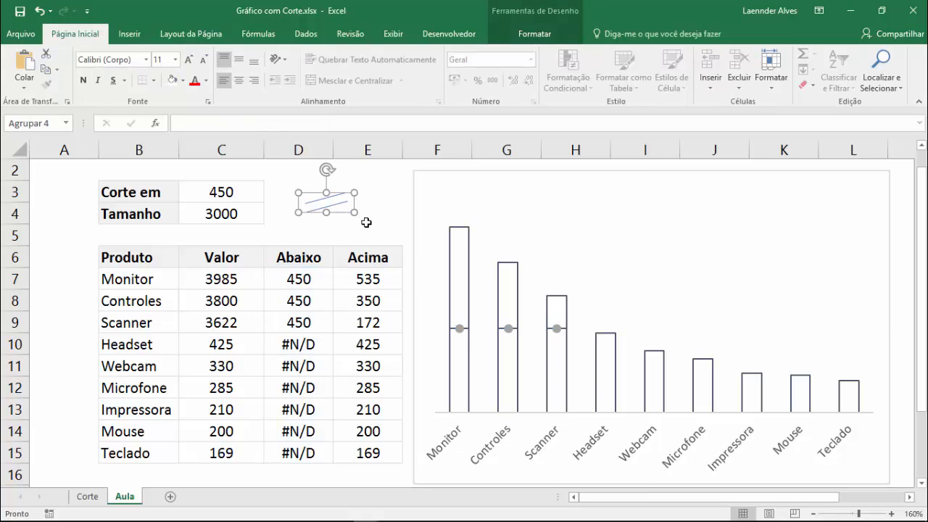
left_click(459, 329)
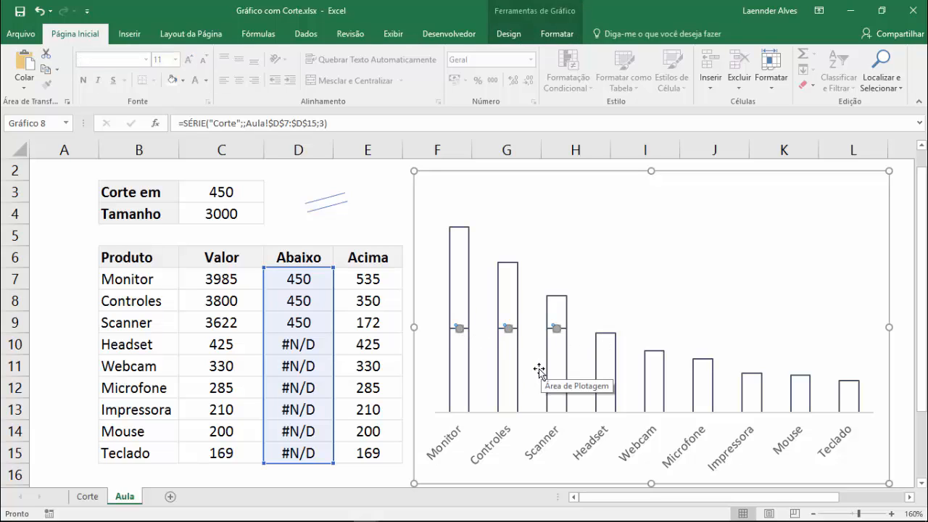
key("ctrl+v")
left_click(316, 234)
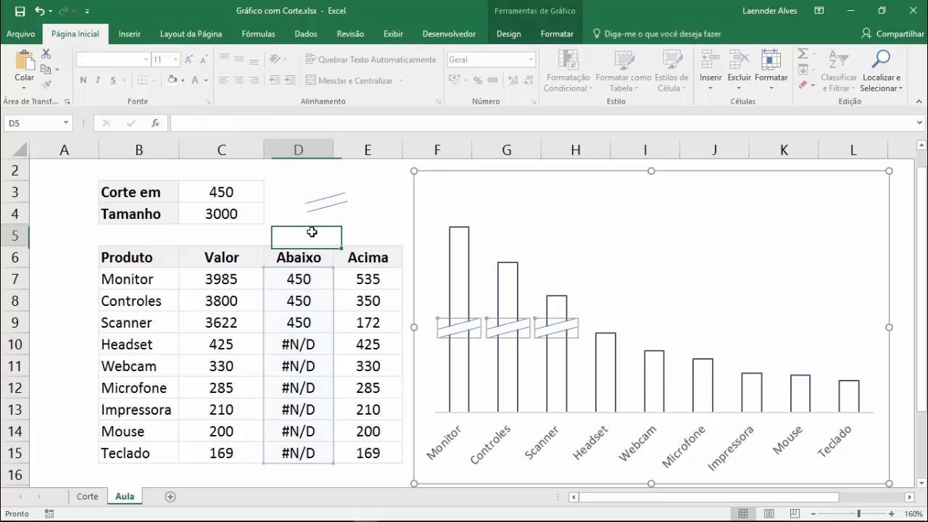
left_click(472, 333)
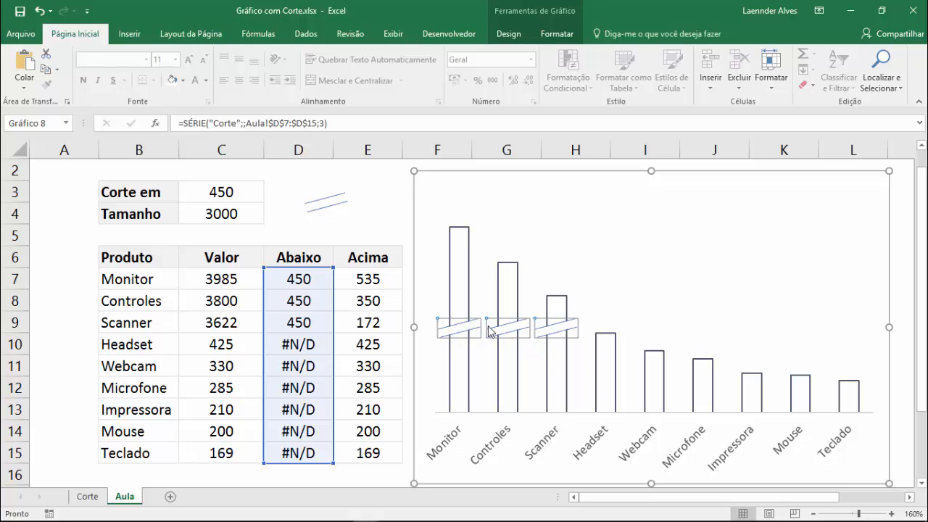
left_click(308, 291)
Step: Set the Headset value in C10 to 3500 to test the cut marker on its bar
left_click(231, 344)
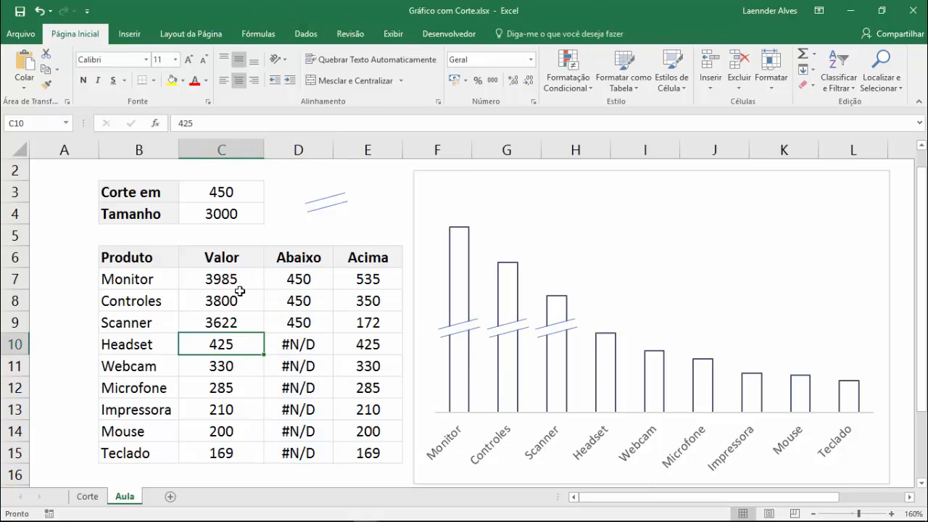
type("3500")
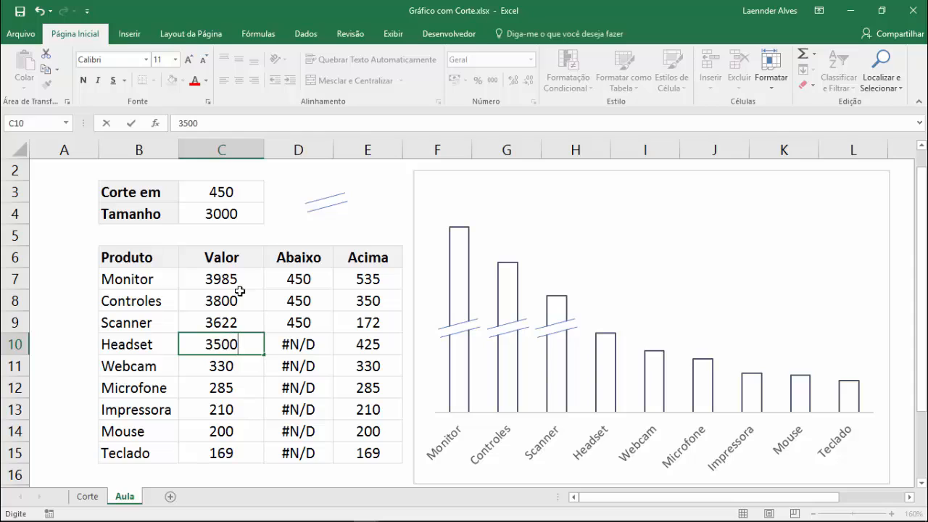
key("Return")
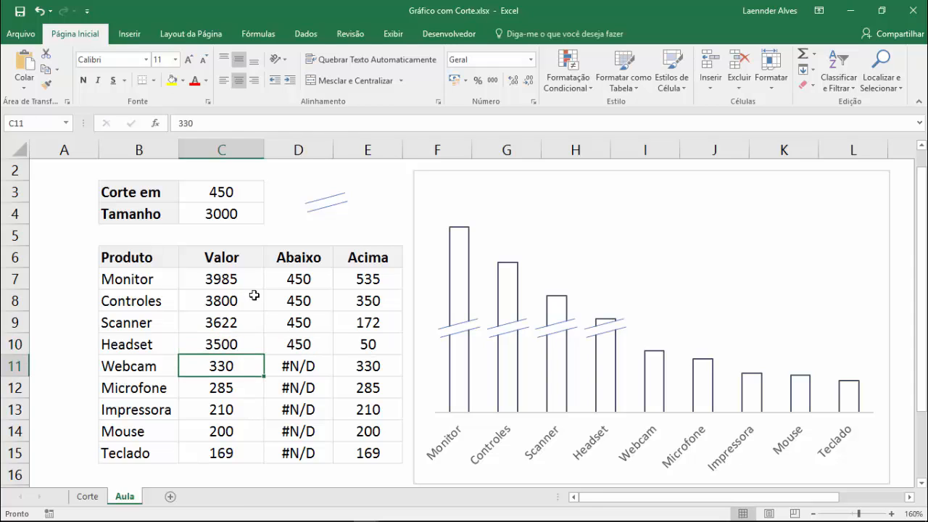
Step: Set the Headset value in C10 to 550 to test a bar below the cut threshold
mouse_move(615, 334)
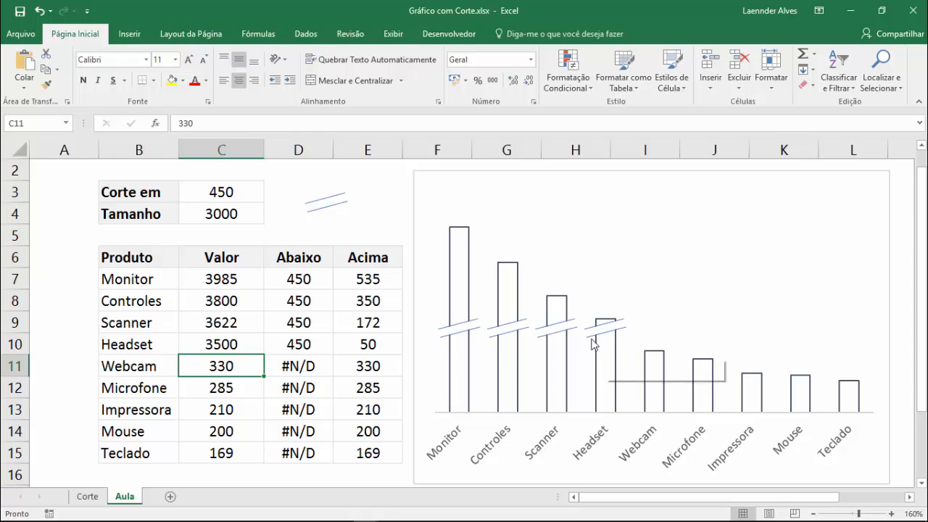
left_click(303, 343)
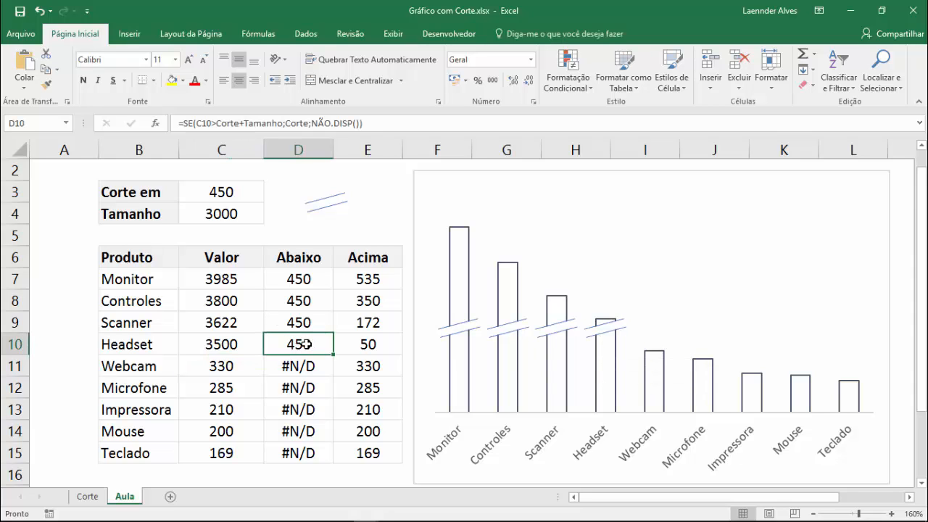
key("Left")
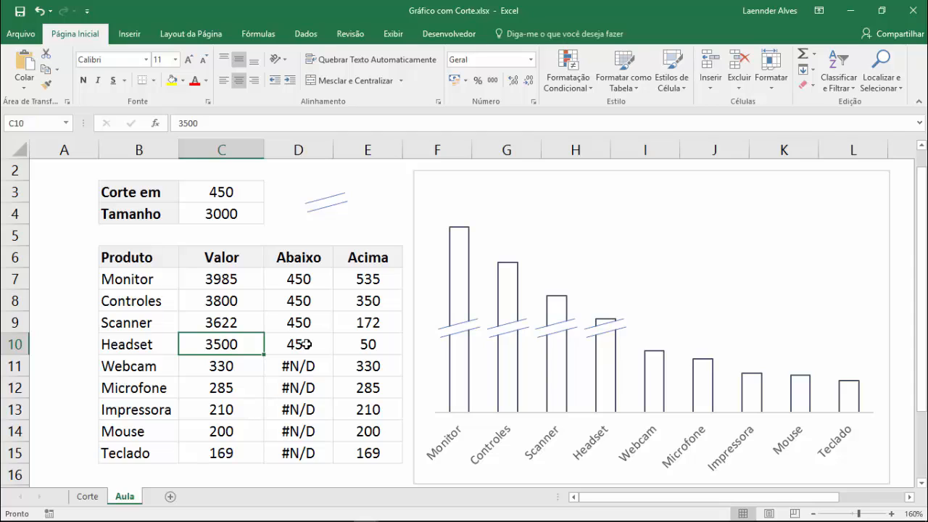
type("55")
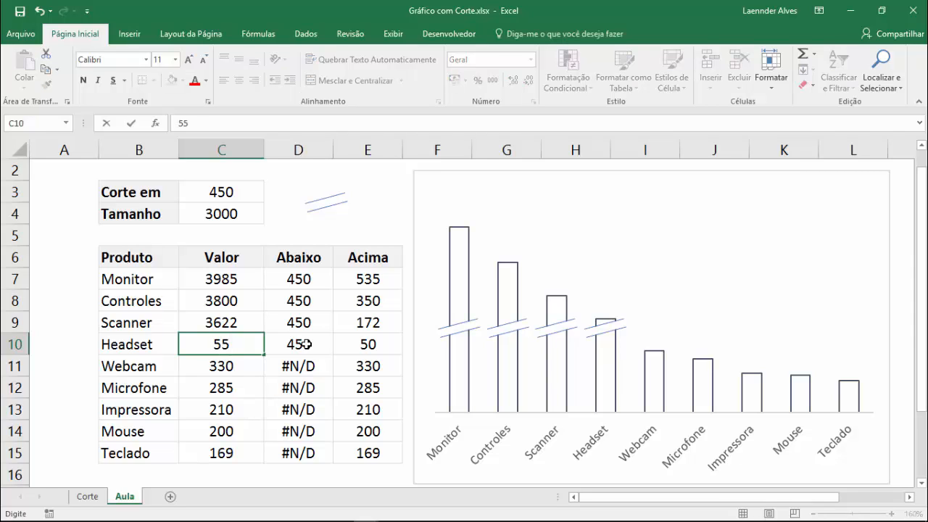
type("0")
key("Return")
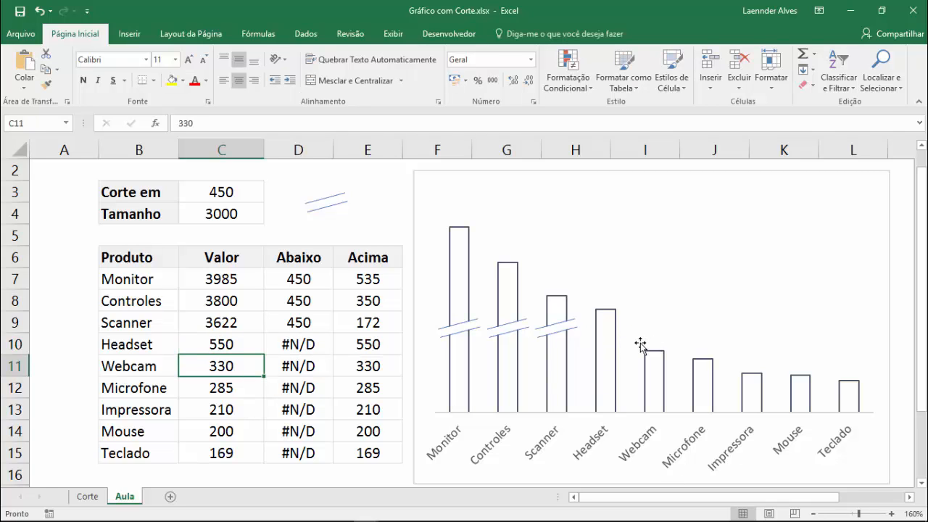
Step: Add data labels to the Acima series in the chart and reduce their font size to 7
left_click(459, 367)
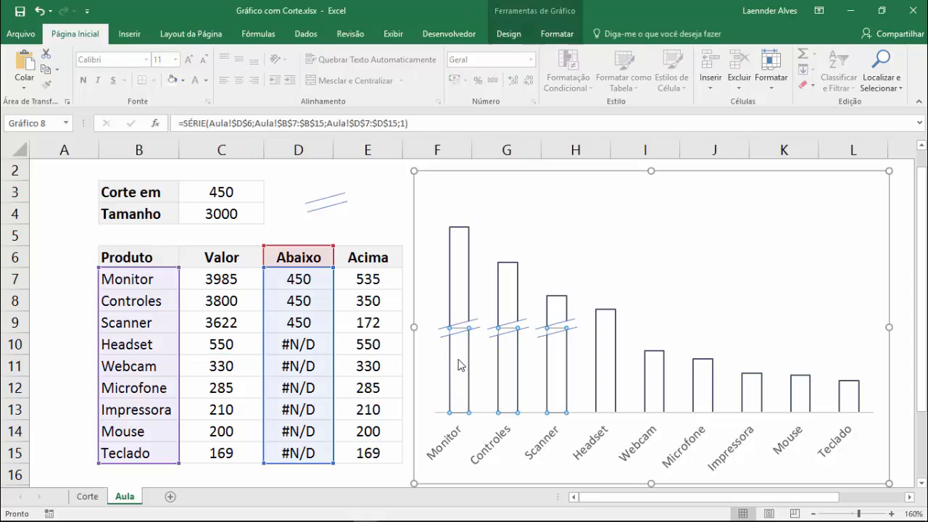
left_click(468, 293)
left_click(346, 324)
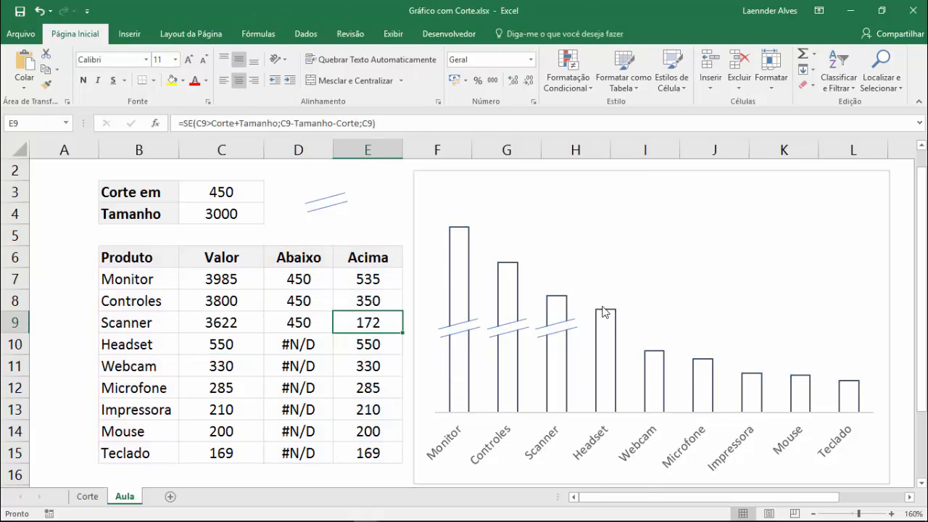
left_click(461, 267)
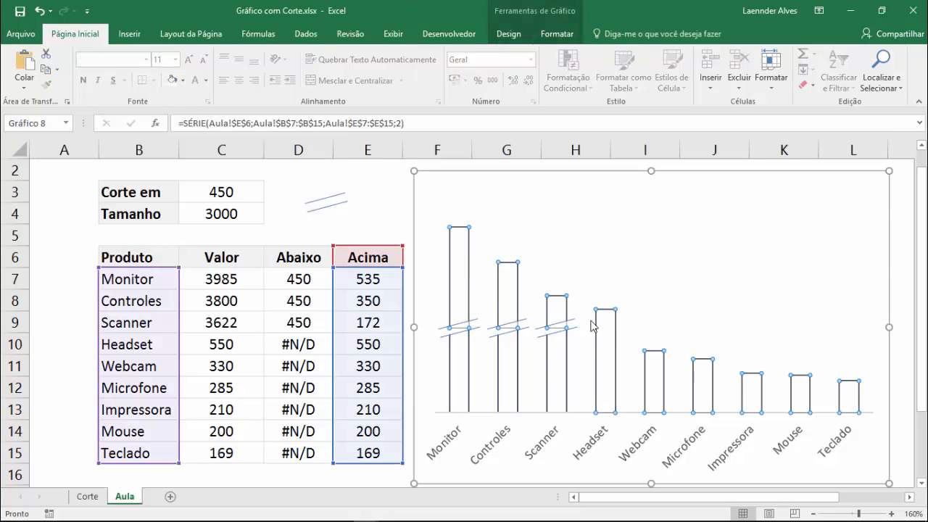
right_click(461, 266)
left_click(472, 352)
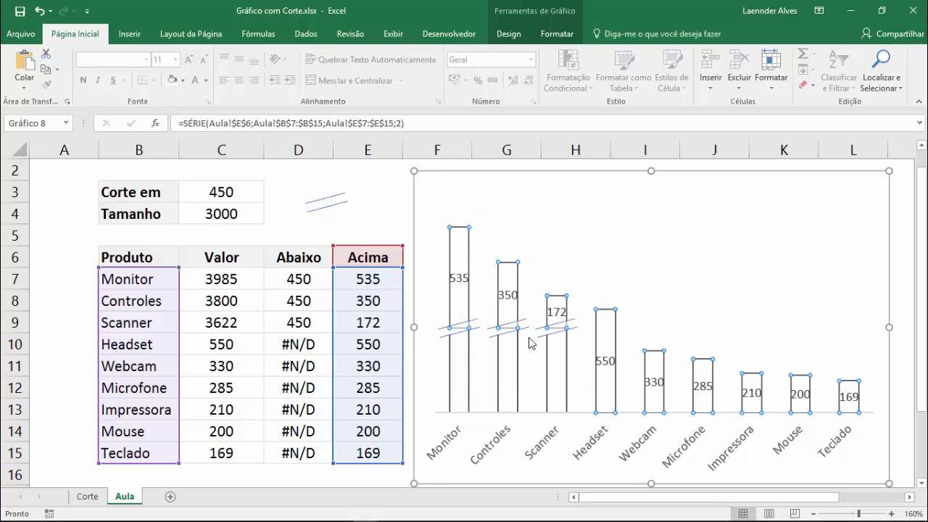
left_click(463, 286)
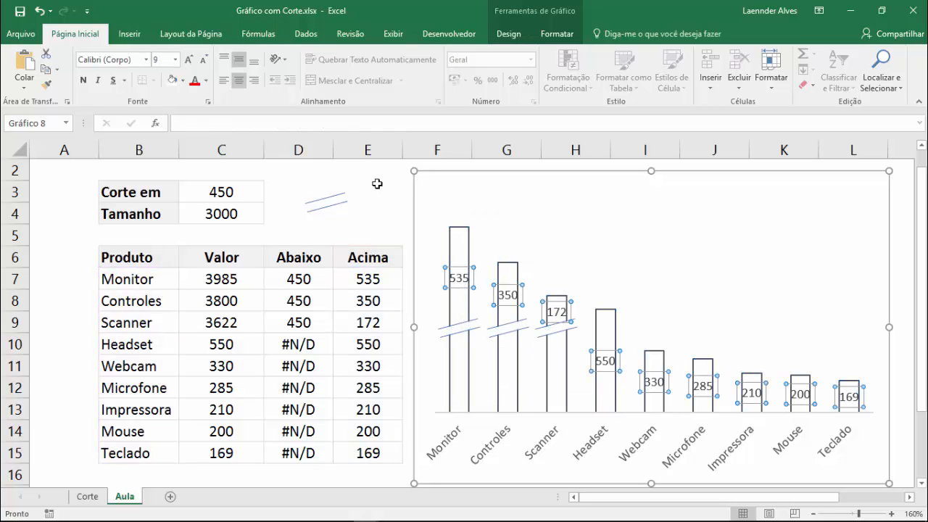
left_click(204, 61)
left_click(205, 61)
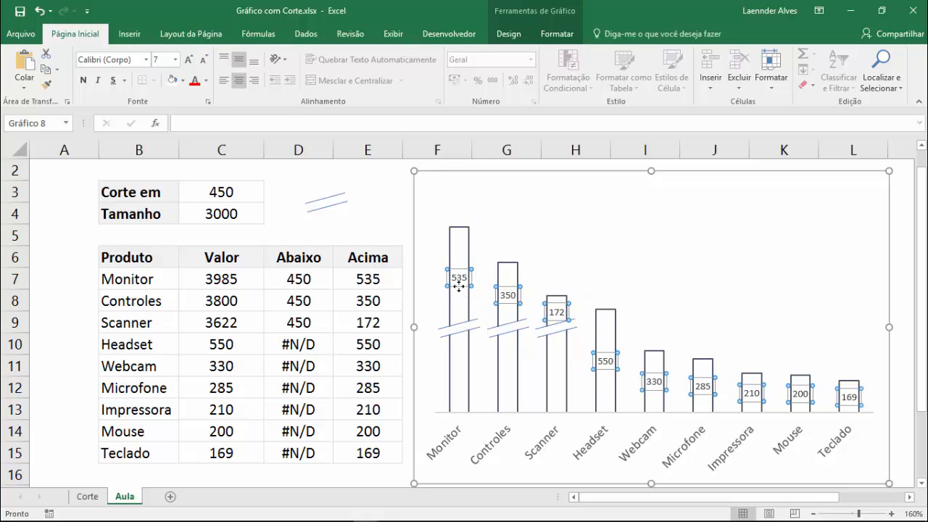
Step: Make the Acima labels show the cell values from C7:C15 only, disabling Valor and Mostrar Linhas de Preenchimento
right_click(458, 286)
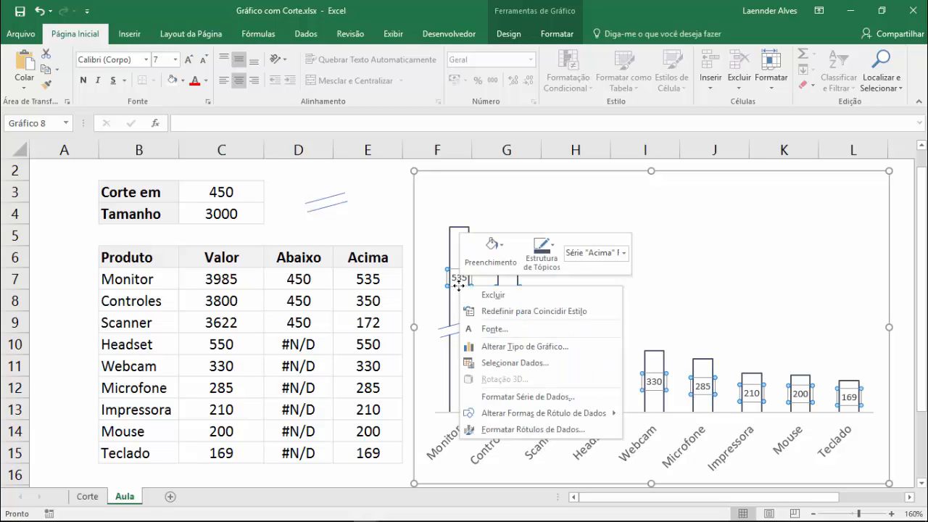
left_click(532, 429)
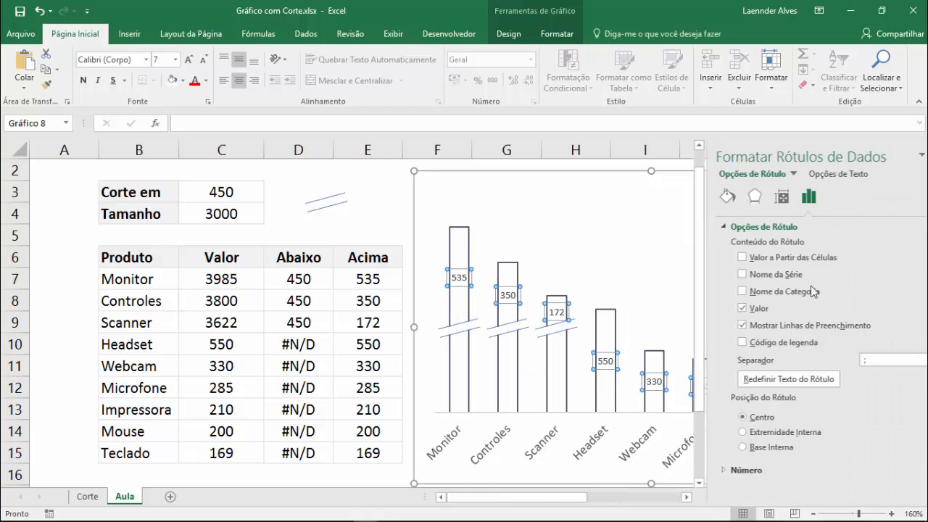
left_click(773, 264)
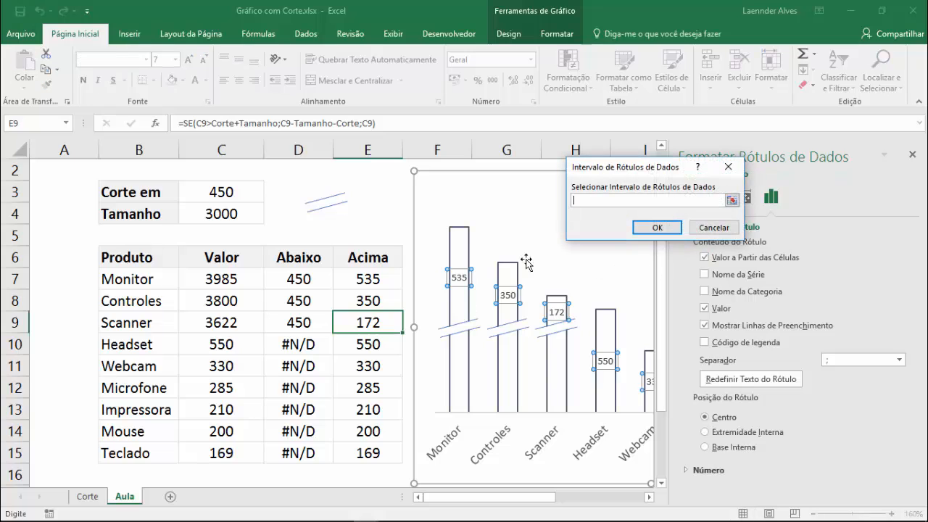
left_click_drag(221, 273, 221, 453)
left_click(656, 227)
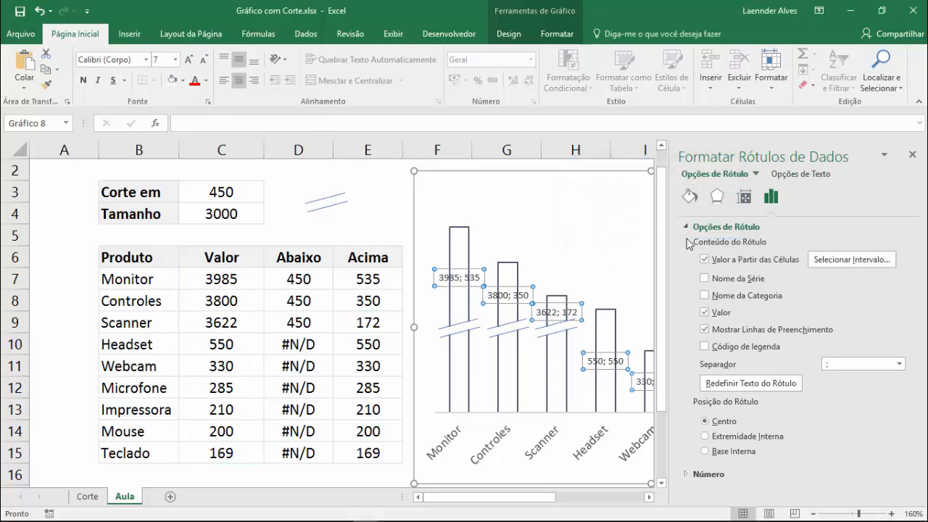
left_click(704, 312)
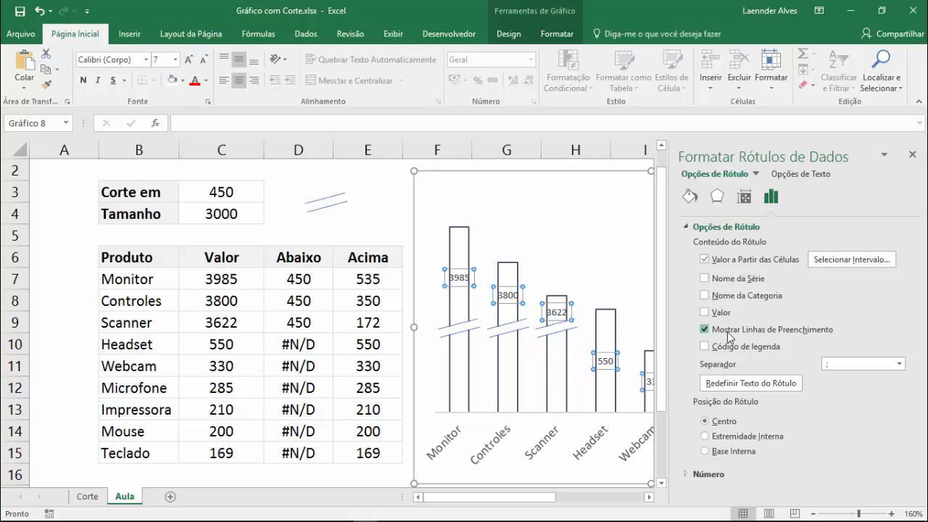
left_click(729, 333)
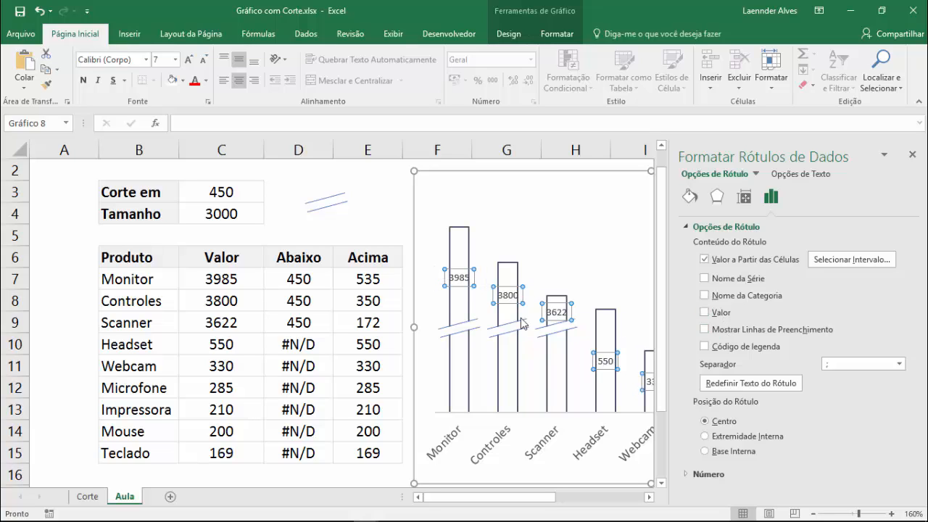
Step: Reduce the Acima labels' font size to 5 and position them at Extremidade Interna
left_click(205, 60)
left_click(204, 60)
left_click(205, 60)
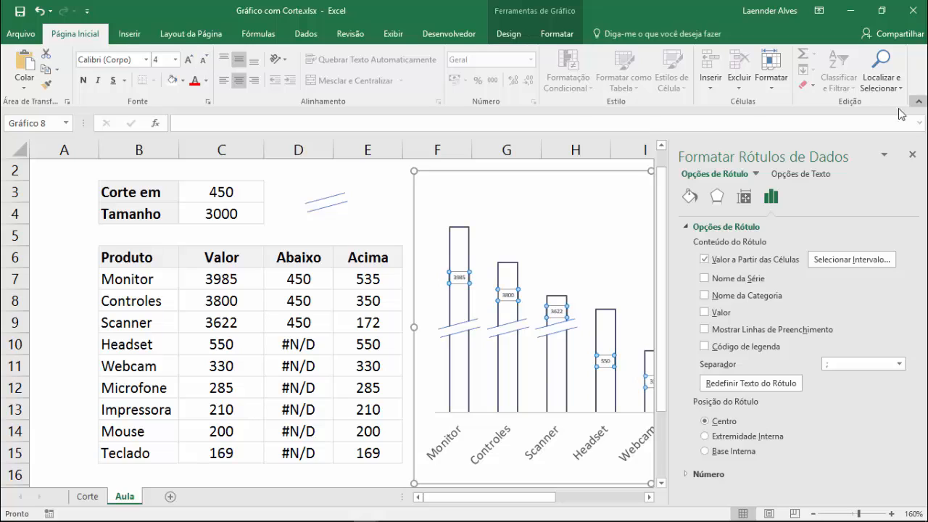
left_click(188, 60)
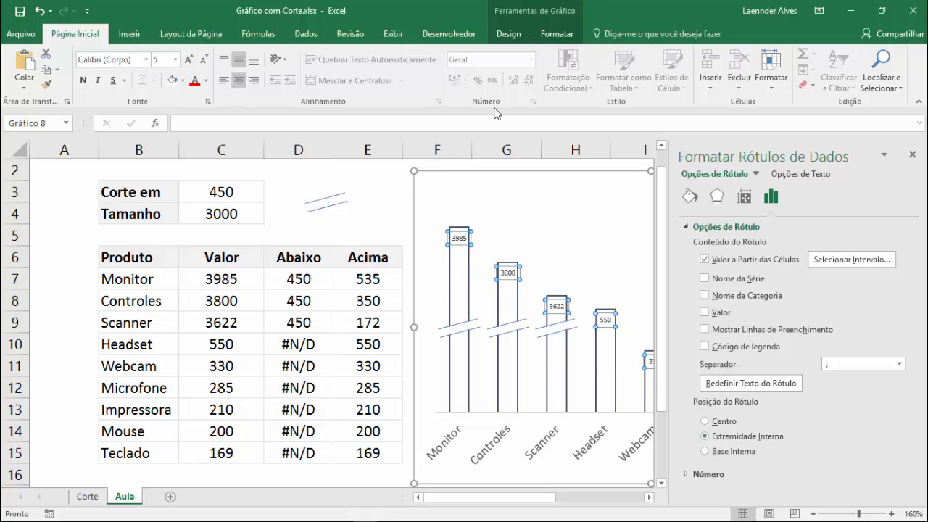
left_click(912, 157)
left_click(240, 278)
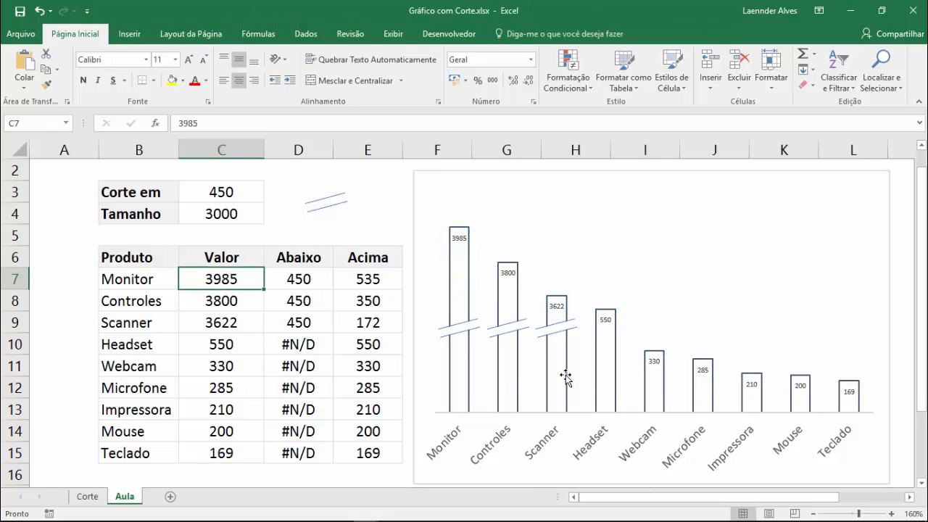
Step: Draw a lightning bolt shape about 1.09 cm high and 1.29 cm wide as an alternative cut marker
left_click(347, 215)
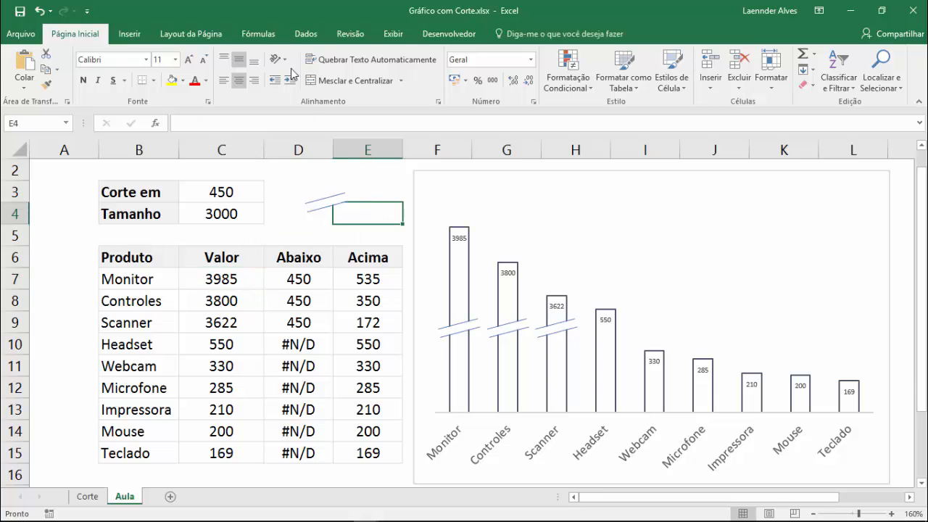
left_click(129, 33)
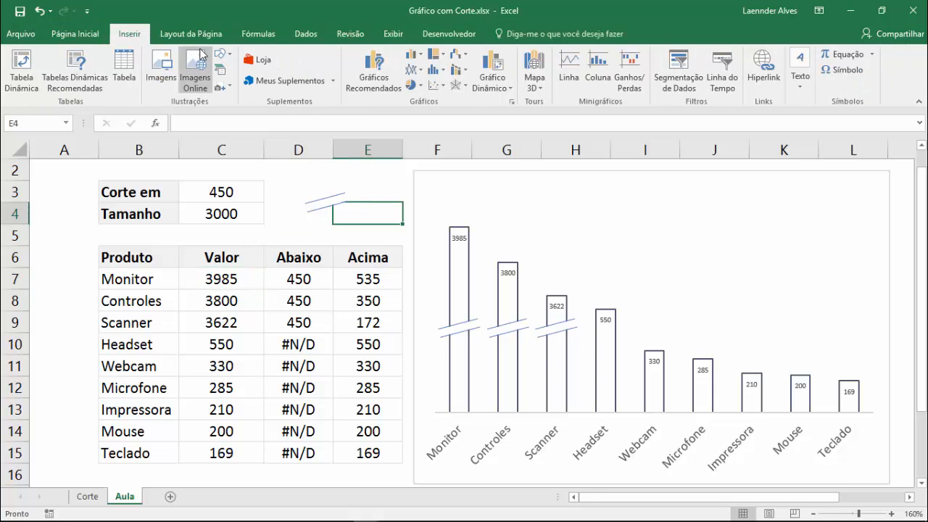
left_click(221, 54)
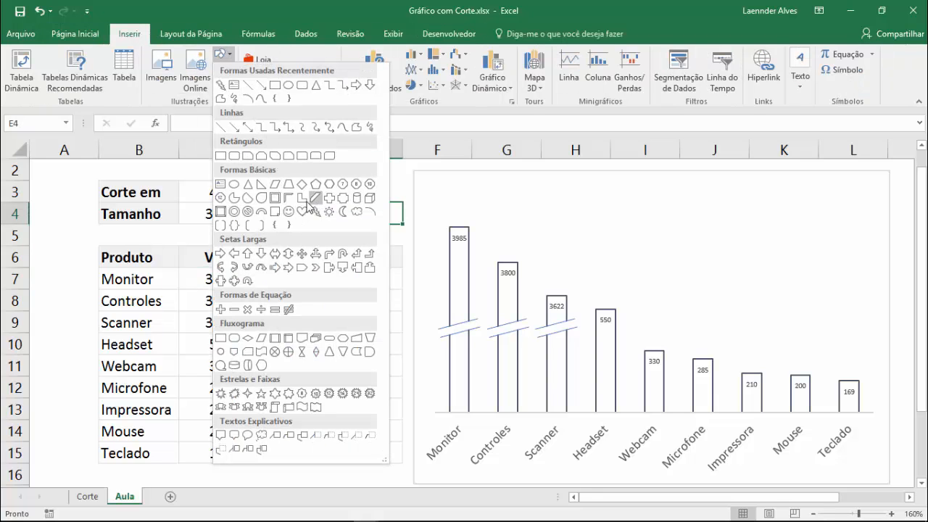
key("Escape")
left_click_drag(327, 257, 374, 274)
left_click(321, 325)
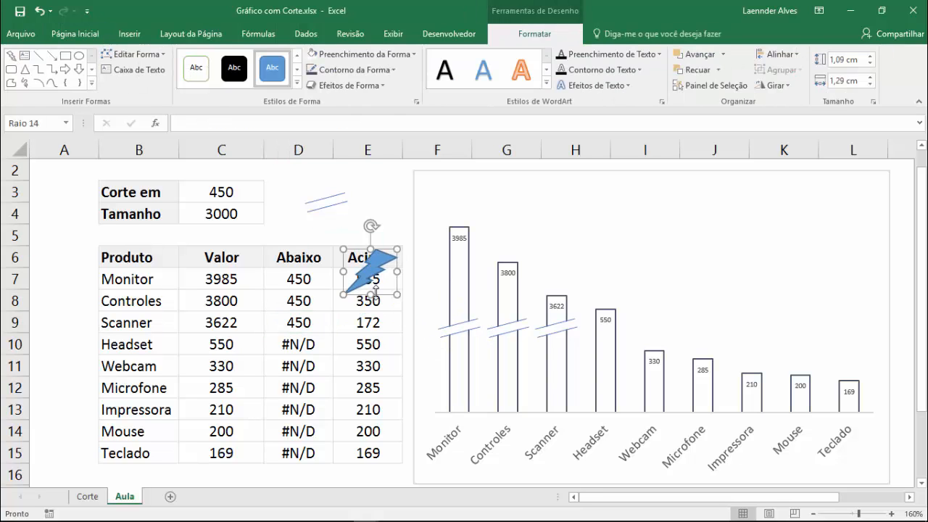
Step: Give the lightning bolt a solid gold shape style and paste a copy onto the Corte series as its marker
left_click(297, 82)
left_click(348, 155)
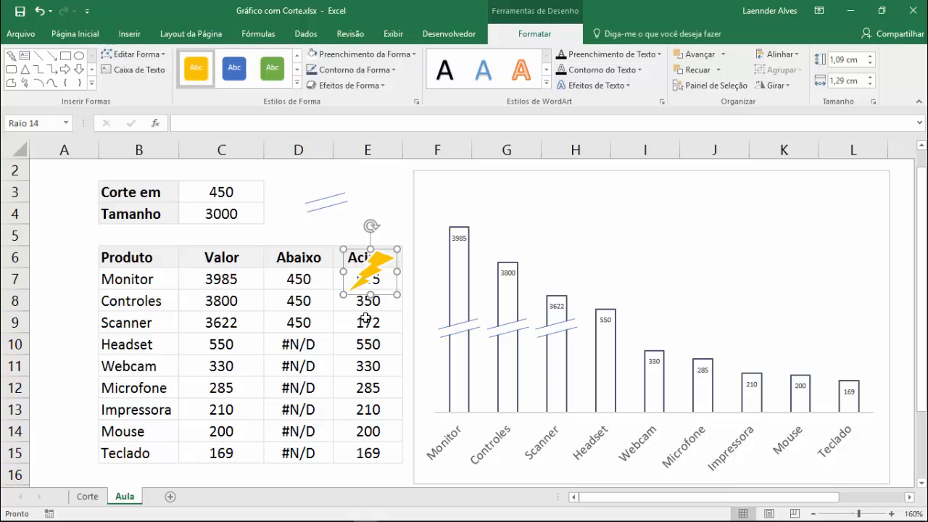
left_click(464, 331)
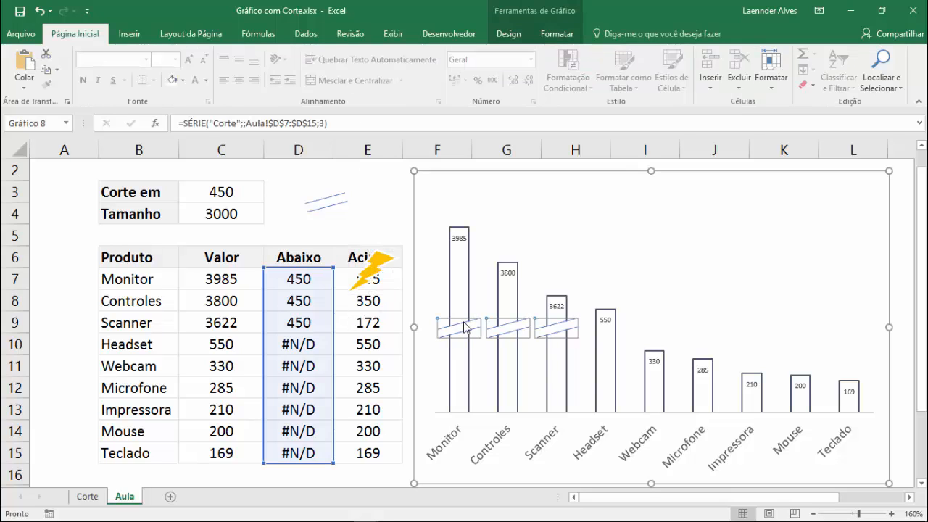
key("ctrl+v")
left_click(326, 362)
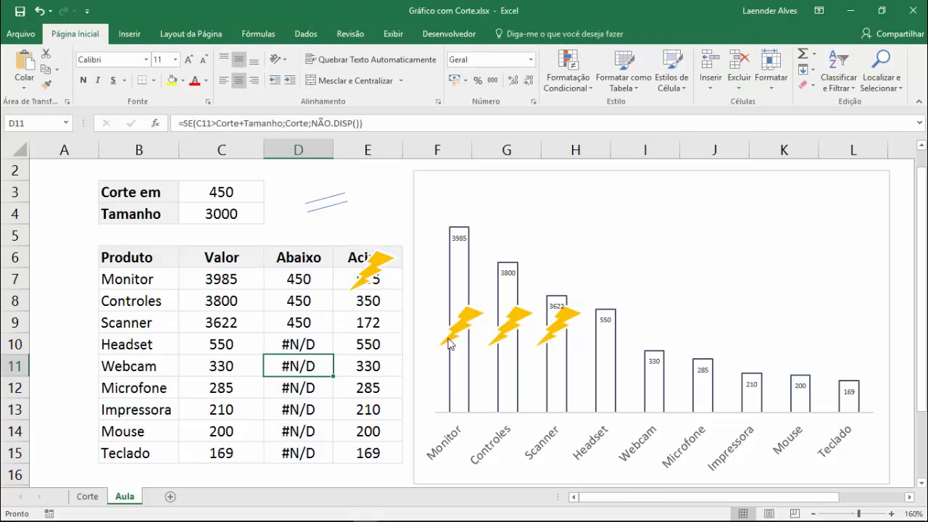
Step: Undo the lightning bolt marker, its styling and the drawn shape to restore the double-line cut marks
mouse_move(215, 502)
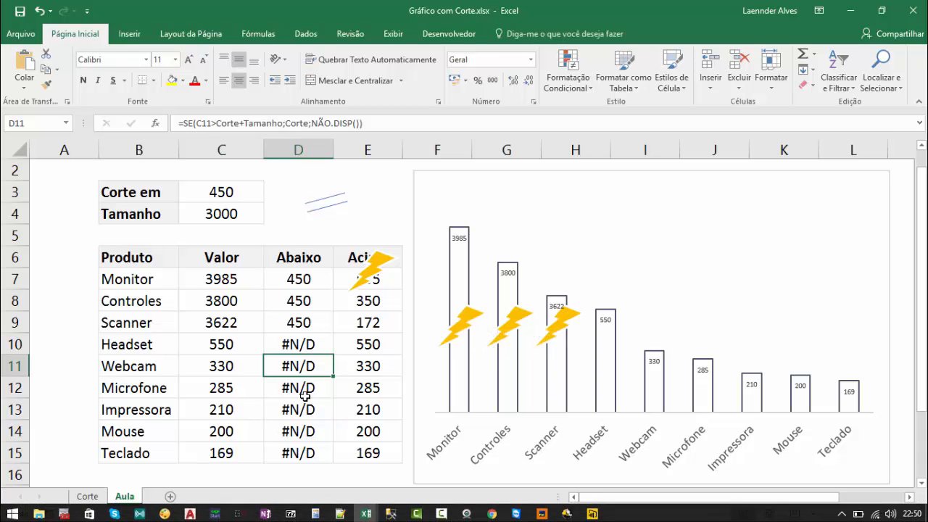
key("ctrl+z")
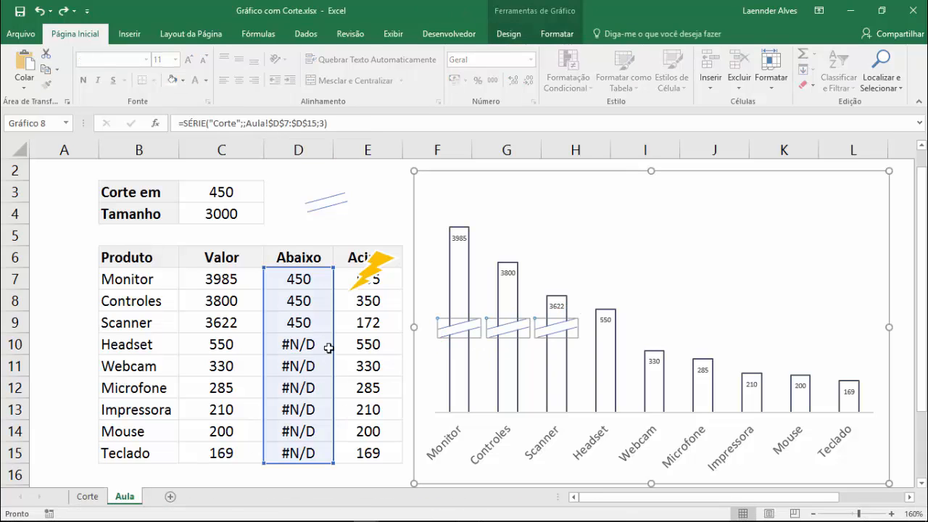
key("ctrl+z")
key("ctrl+z")
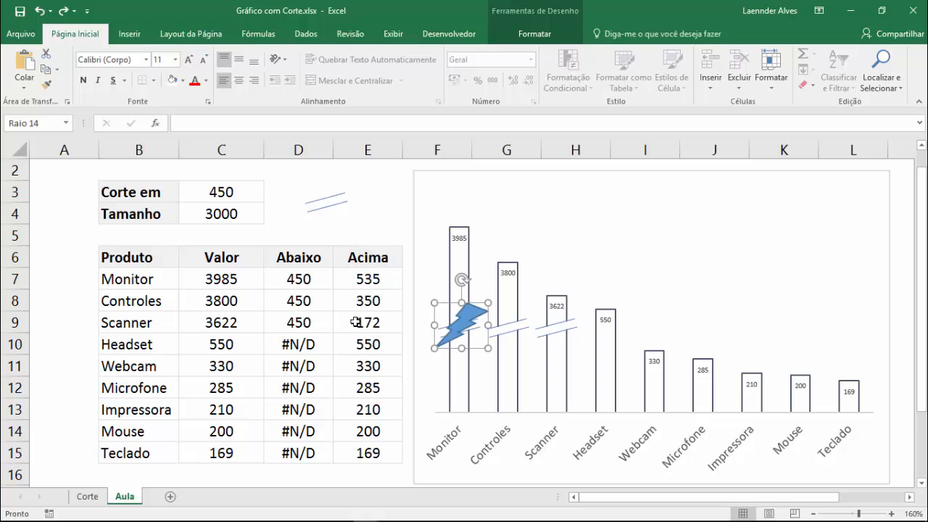
key("ctrl+z")
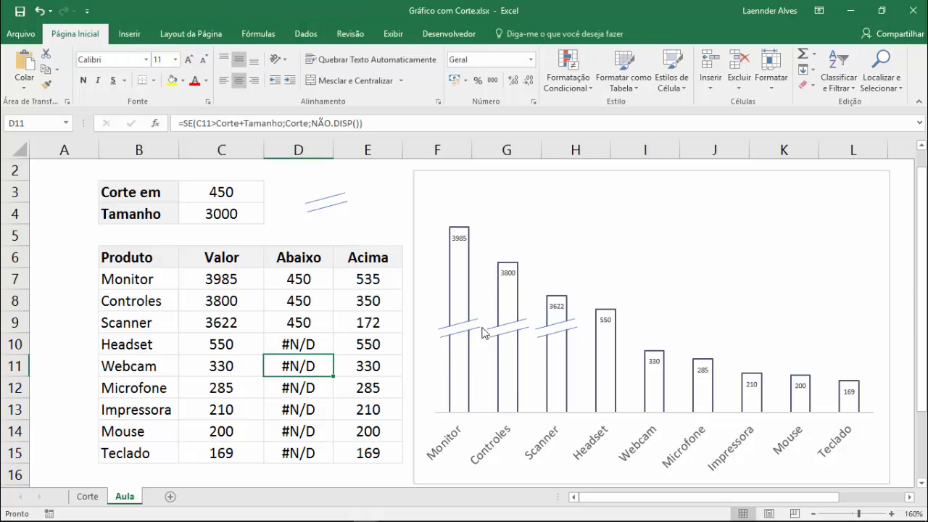
Step: Set the Monitor value in C7 to 4000 to test the chart's bar and label update
left_click(222, 276)
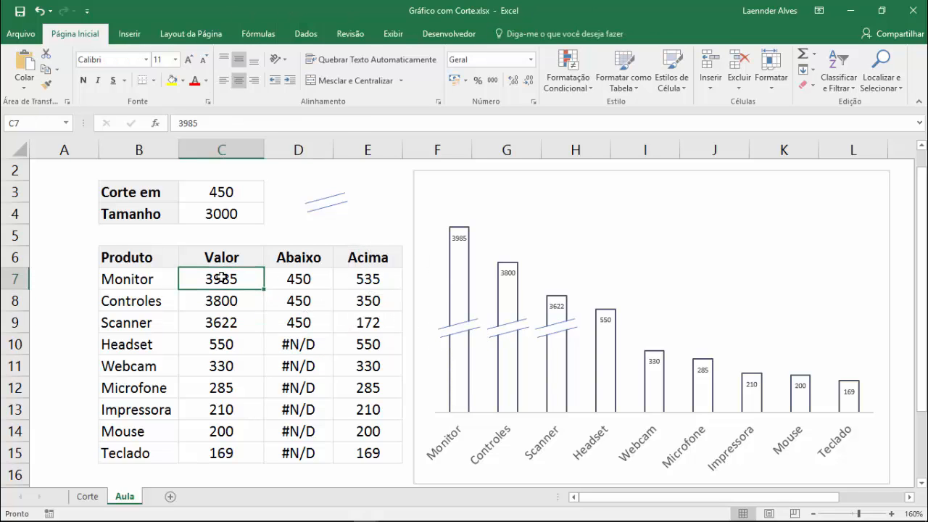
type("4000")
key("Return")
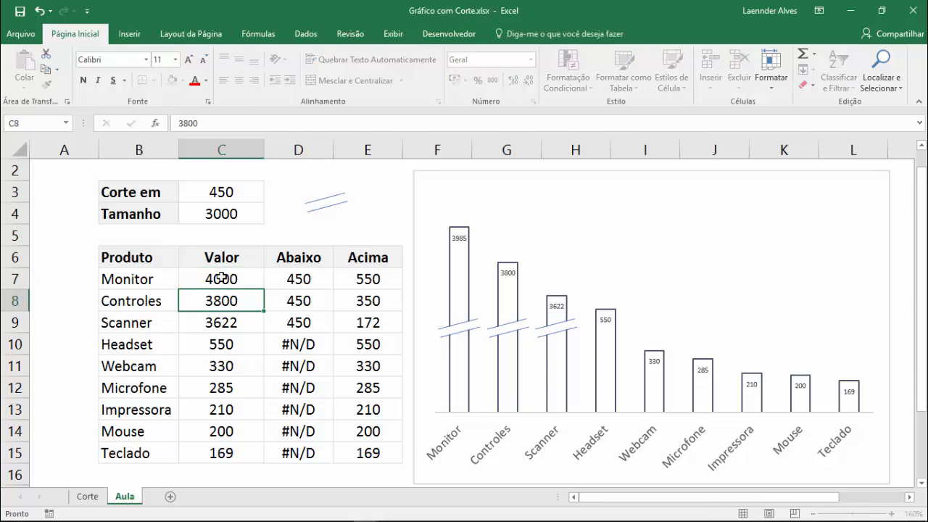
left_click(253, 340)
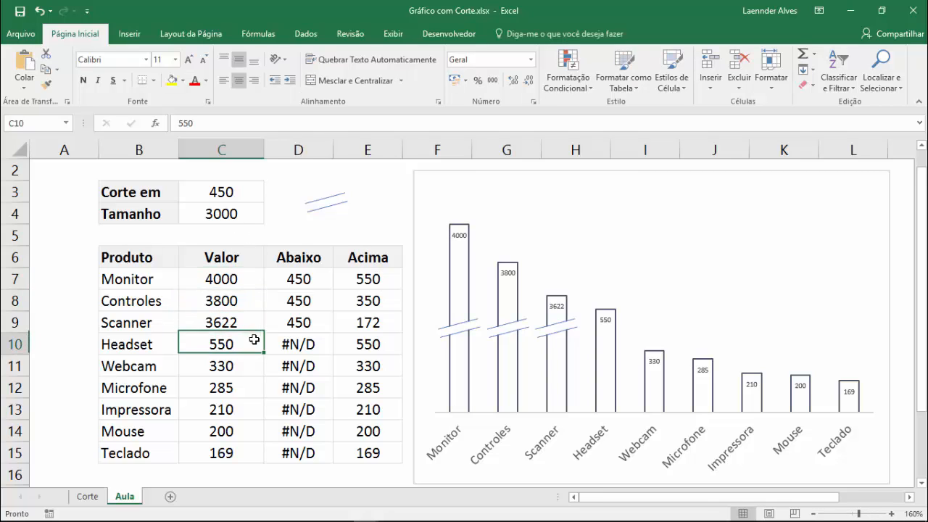